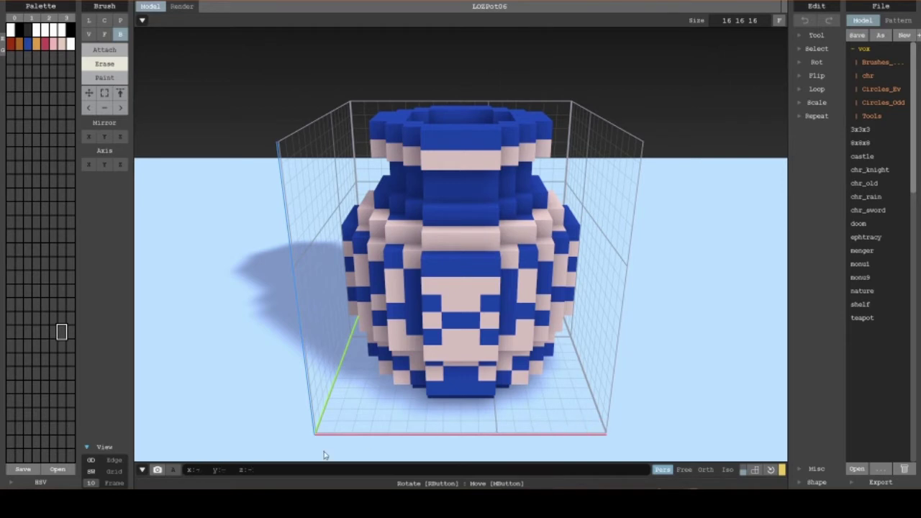
Set the frame grid spacing to 16.
{"action": "left_click", "coordinate": [90, 484]}
{"action": "type", "text": "16"}
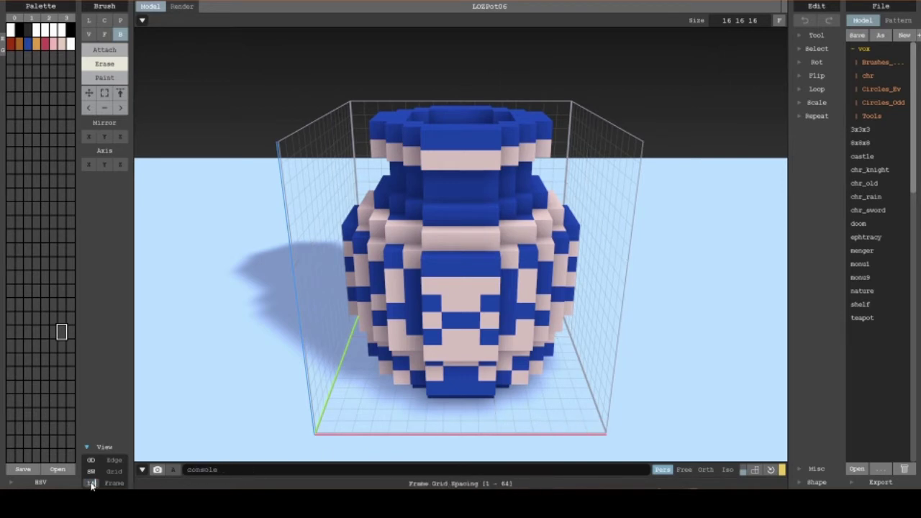
{"action": "key", "text": "Return"}
Attach one-voxel-thick dark strips along the pale rim band on the pot's flat sides using the Box brush.
{"action": "right_click_drag", "start_coordinate": [401, 427], "coordinate": [387, 381]}
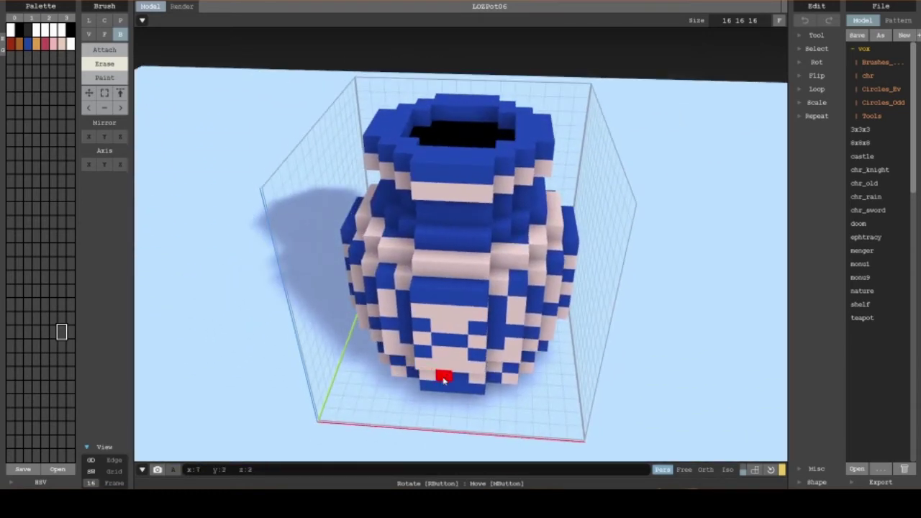
{"action": "right_click_drag", "start_coordinate": [442, 374], "coordinate": [449, 345]}
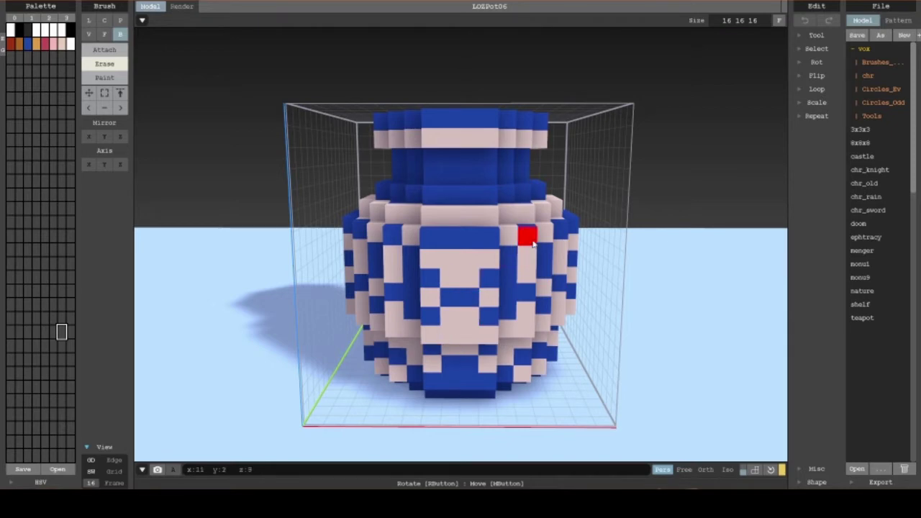
{"action": "right_click_drag", "start_coordinate": [470, 214], "coordinate": [469, 236]}
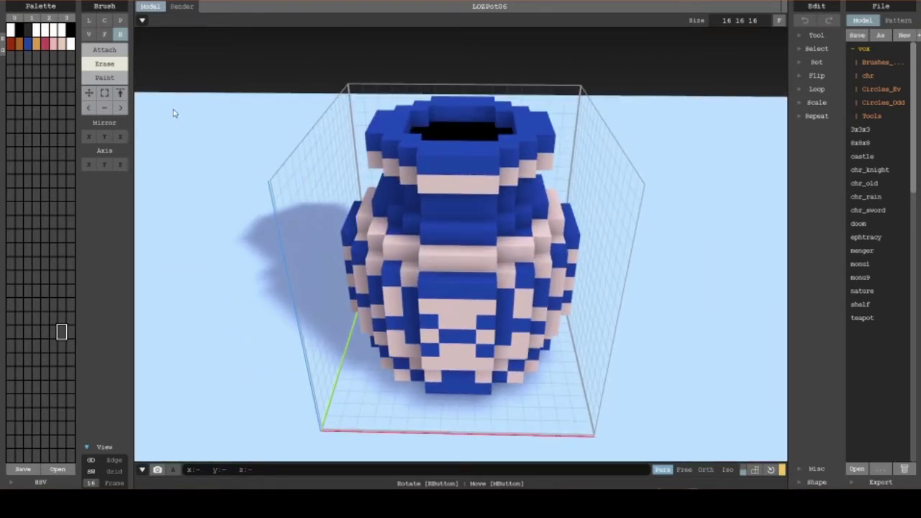
{"action": "left_click", "coordinate": [115, 50]}
{"action": "right_click_drag", "start_coordinate": [247, 128], "coordinate": [358, 144]}
{"action": "left_click_drag", "start_coordinate": [417, 147], "coordinate": [491, 160]}
{"action": "right_click_drag", "start_coordinate": [490, 160], "coordinate": [403, 148]}
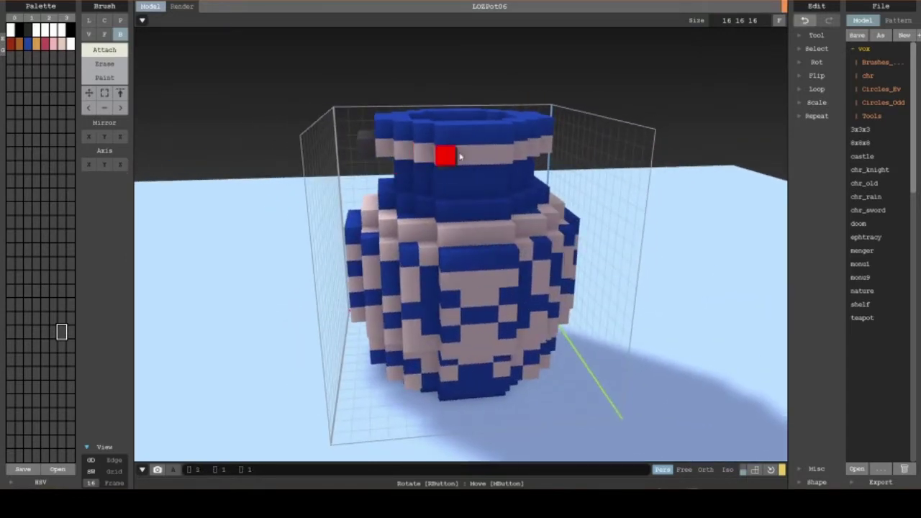
{"action": "right_click_drag", "start_coordinate": [501, 157], "coordinate": [413, 148]}
{"action": "left_click_drag", "start_coordinate": [413, 148], "coordinate": [473, 150]}
Attach a single dark voxel on the floor at the edge of the volume and undo it.
{"action": "mouse_move", "coordinate": [473, 150]}
{"action": "right_mouse_down"}
{"action": "mouse_move", "coordinate": [409, 174]}
{"action": "mouse_move", "coordinate": [391, 195]}
{"action": "mouse_move", "coordinate": [471, 160]}
{"action": "mouse_move", "coordinate": [443, 160]}
{"action": "mouse_move", "coordinate": [209, 77]}
{"action": "right_mouse_up"}
{"action": "mouse_move", "coordinate": [312, 345]}
{"action": "left_mouse_down"}
{"action": "mouse_move", "coordinate": [366, 368]}
{"action": "mouse_move", "coordinate": [611, 354]}
{"action": "mouse_move", "coordinate": [468, 432]}
{"action": "mouse_move", "coordinate": [613, 357]}
{"action": "mouse_move", "coordinate": [583, 378]}
{"action": "mouse_move", "coordinate": [310, 349]}
{"action": "left_mouse_up"}
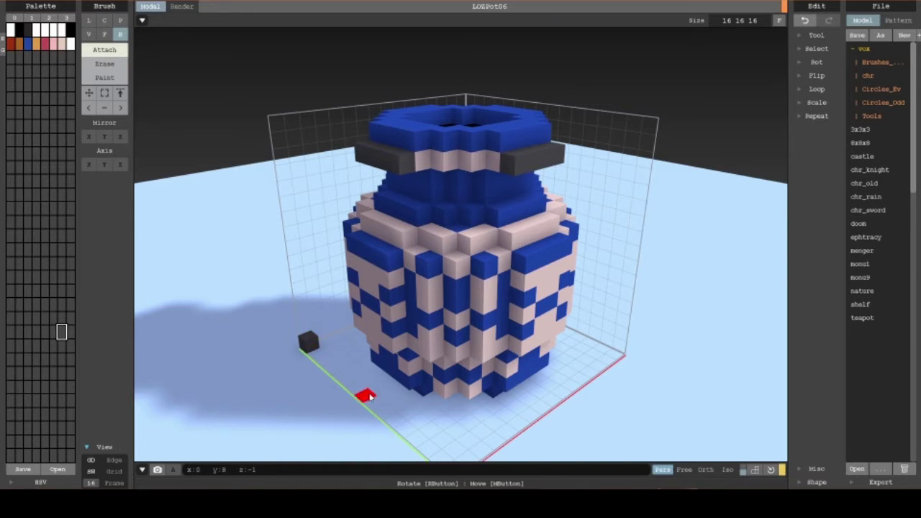
{"action": "key", "text": "ctrl+z"}
Extrude the dark rim strips upward with the Face brush, using the surface colour instead of the palette colour.
{"action": "right_click_drag", "start_coordinate": [489, 382], "coordinate": [340, 287]}
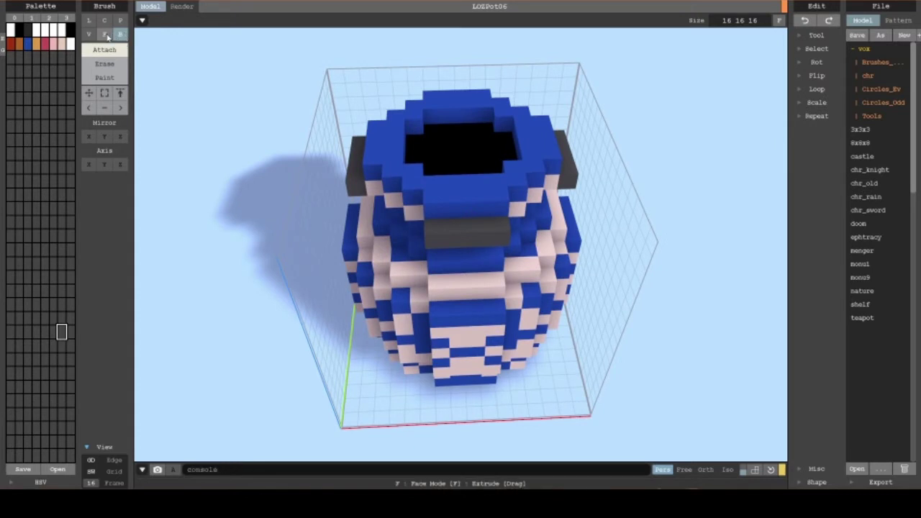
{"action": "left_click", "coordinate": [106, 35]}
{"action": "right_click_drag", "start_coordinate": [181, 190], "coordinate": [319, 186]}
{"action": "right_click_drag", "start_coordinate": [292, 204], "coordinate": [269, 200]}
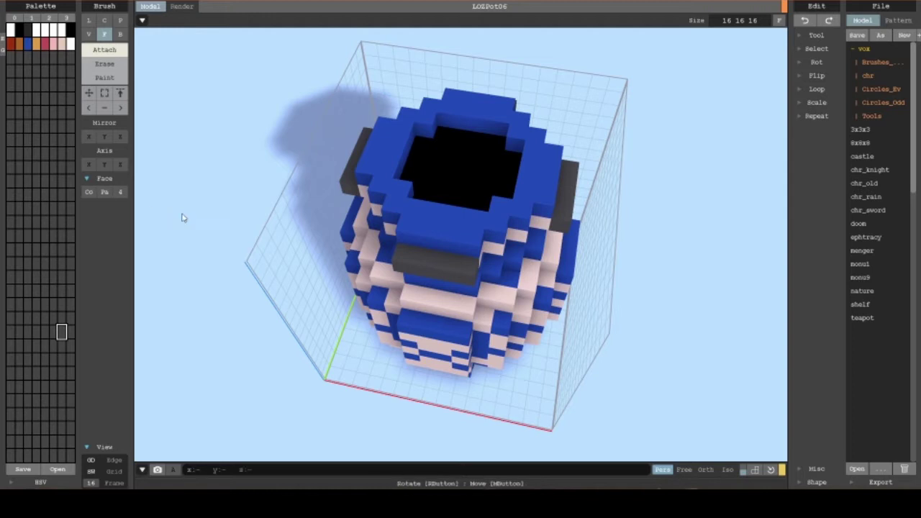
{"action": "left_click", "coordinate": [103, 192]}
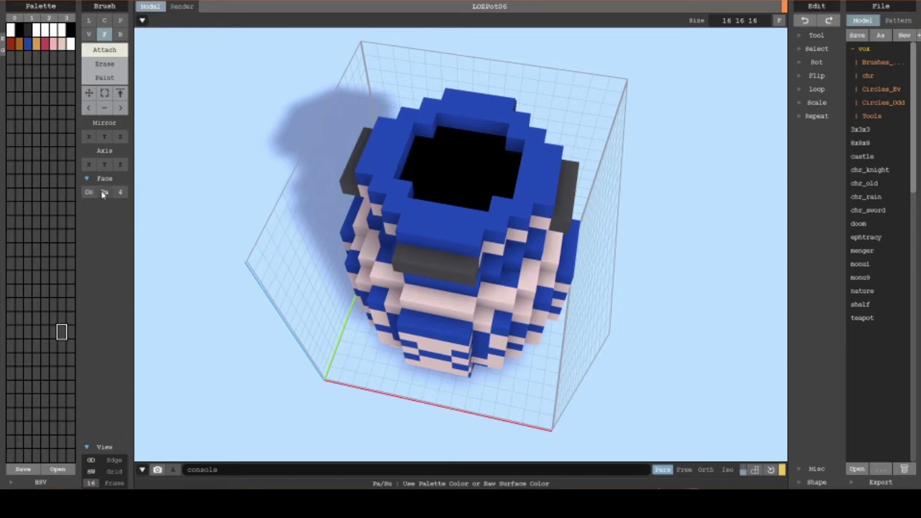
{"action": "left_click", "coordinate": [440, 263]}
{"action": "right_click_drag", "start_coordinate": [440, 264], "coordinate": [446, 158]}
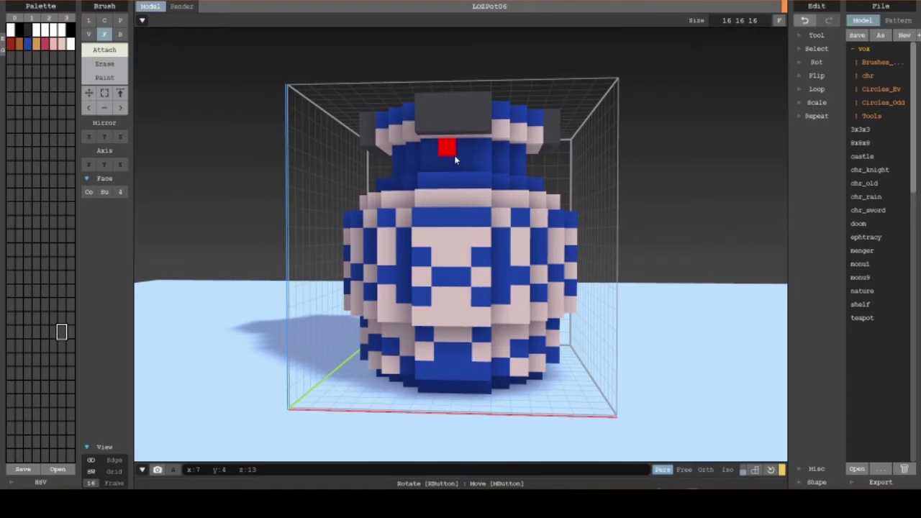
Try extruding the blue patch on the pot's diagonal side outward with the Face brush, and undo it.
{"action": "right_click_drag", "start_coordinate": [460, 255], "coordinate": [434, 267]}
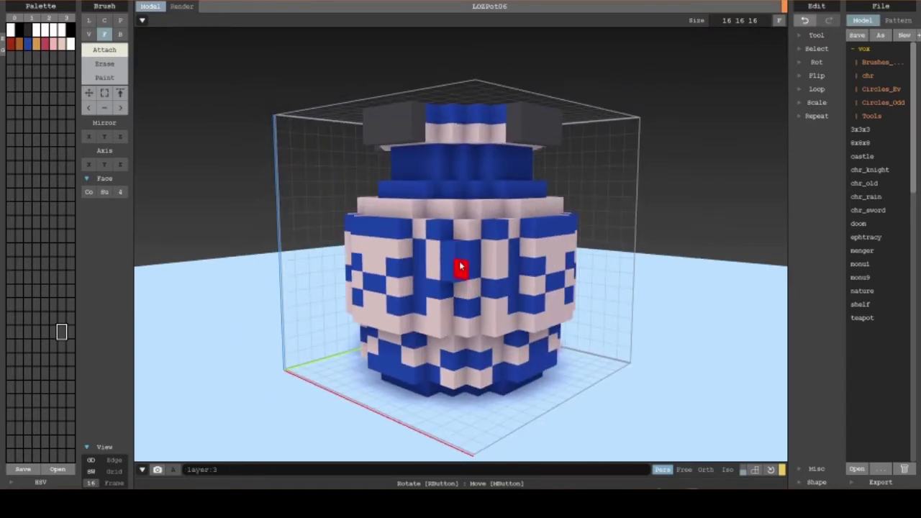
{"action": "right_click_drag", "start_coordinate": [478, 252], "coordinate": [481, 305]}
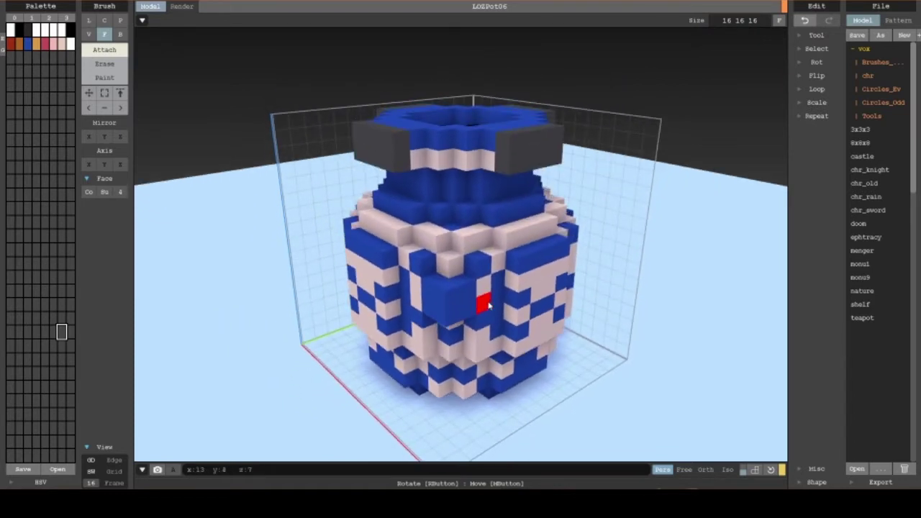
{"action": "key", "text": "ctrl+z"}
{"action": "key", "text": "ctrl+z"}
{"action": "mouse_move", "coordinate": [483, 304]}
{"action": "right_mouse_down"}
{"action": "mouse_move", "coordinate": [521, 309]}
{"action": "mouse_move", "coordinate": [549, 288]}
{"action": "mouse_move", "coordinate": [533, 284]}
{"action": "right_mouse_up"}
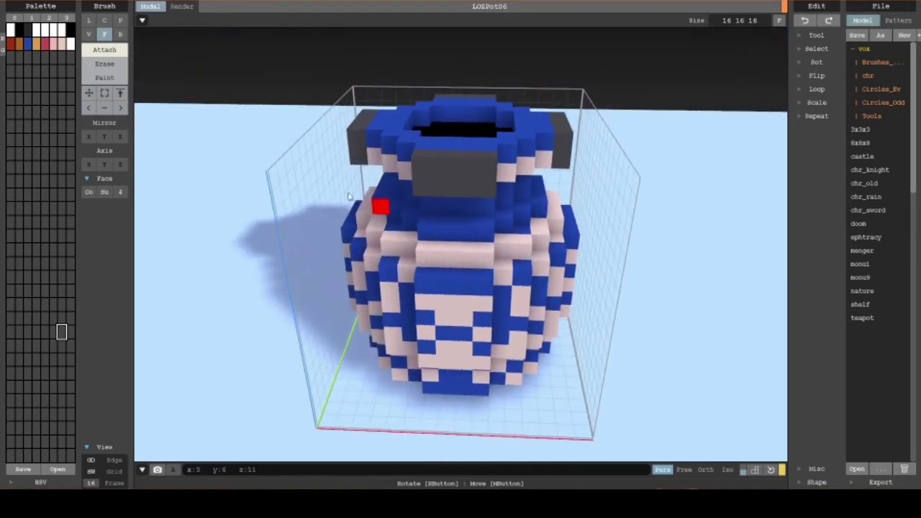
Erase the dark blocks around the pot's rim using the Face and Box brushes.
{"action": "left_click", "coordinate": [110, 65]}
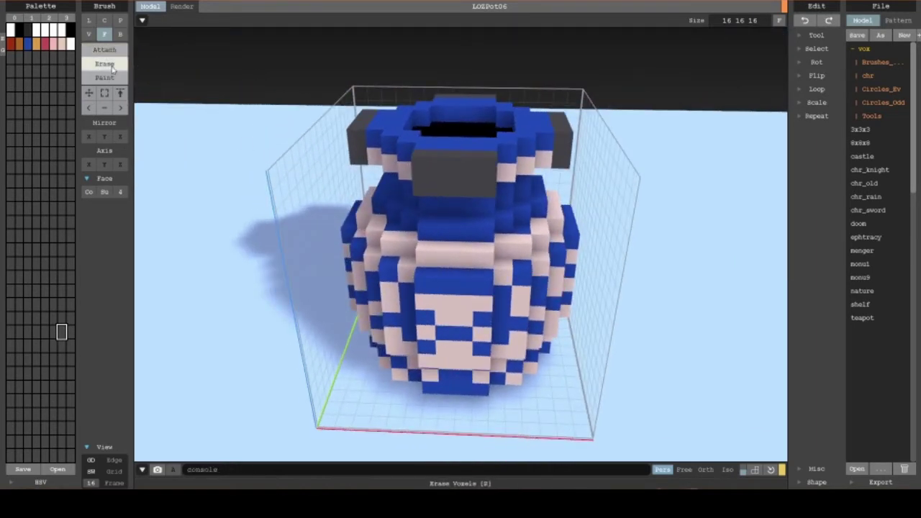
{"action": "left_click", "coordinate": [468, 186]}
{"action": "right_click_drag", "start_coordinate": [468, 186], "coordinate": [149, 81]}
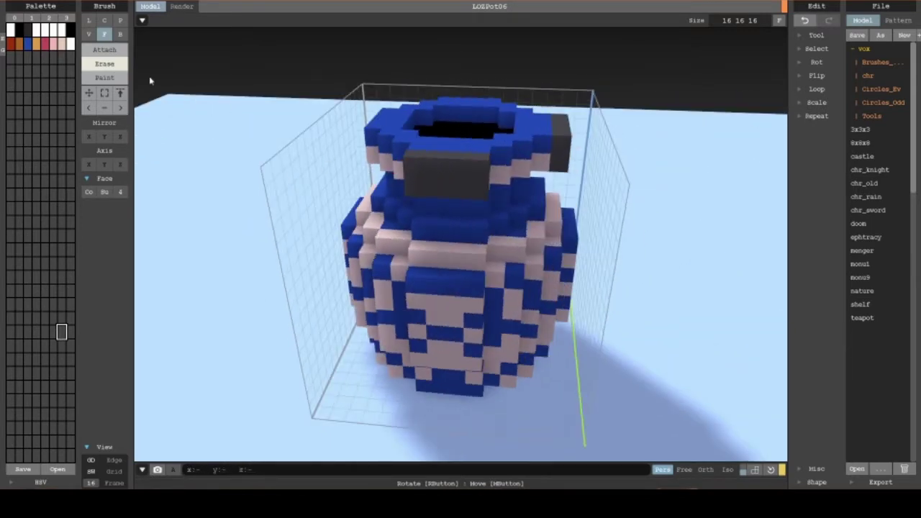
{"action": "left_click", "coordinate": [119, 34]}
{"action": "right_click_drag", "start_coordinate": [339, 91], "coordinate": [402, 115]}
{"action": "left_click", "coordinate": [457, 146]}
{"action": "mouse_move", "coordinate": [456, 146]}
{"action": "right_mouse_down"}
{"action": "mouse_move", "coordinate": [411, 150]}
{"action": "mouse_move", "coordinate": [424, 134]}
{"action": "right_mouse_up"}
{"action": "mouse_move", "coordinate": [471, 155]}
{"action": "right_mouse_down"}
{"action": "mouse_move", "coordinate": [447, 123]}
{"action": "mouse_move", "coordinate": [413, 166]}
{"action": "mouse_move", "coordinate": [393, 175]}
{"action": "mouse_move", "coordinate": [413, 180]}
{"action": "mouse_move", "coordinate": [403, 176]}
{"action": "right_mouse_up"}
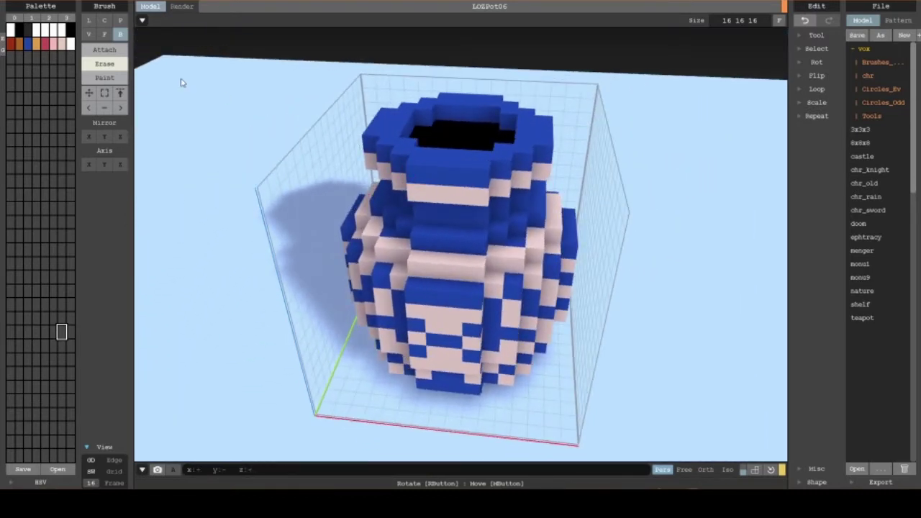
Attach a projected line of voxels from the front floor corner across the pot to the opposite side, and undo it.
{"action": "left_click", "coordinate": [90, 34]}
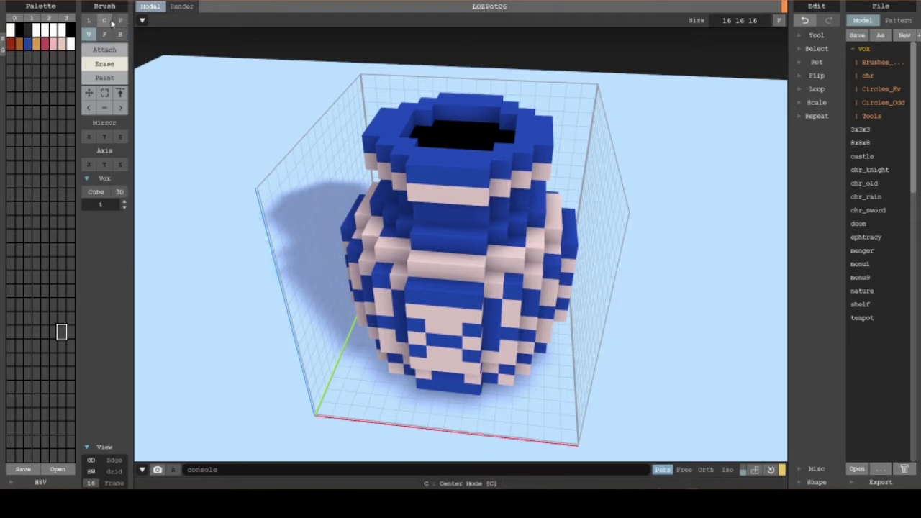
{"action": "left_click", "coordinate": [89, 20]}
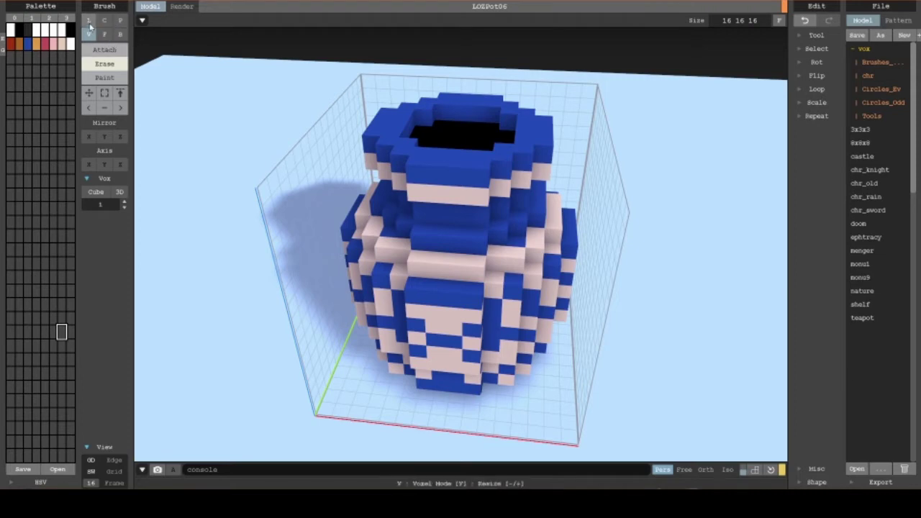
{"action": "right_click_drag", "start_coordinate": [271, 97], "coordinate": [199, 94]}
{"action": "right_click_drag", "start_coordinate": [128, 58], "coordinate": [353, 268]}
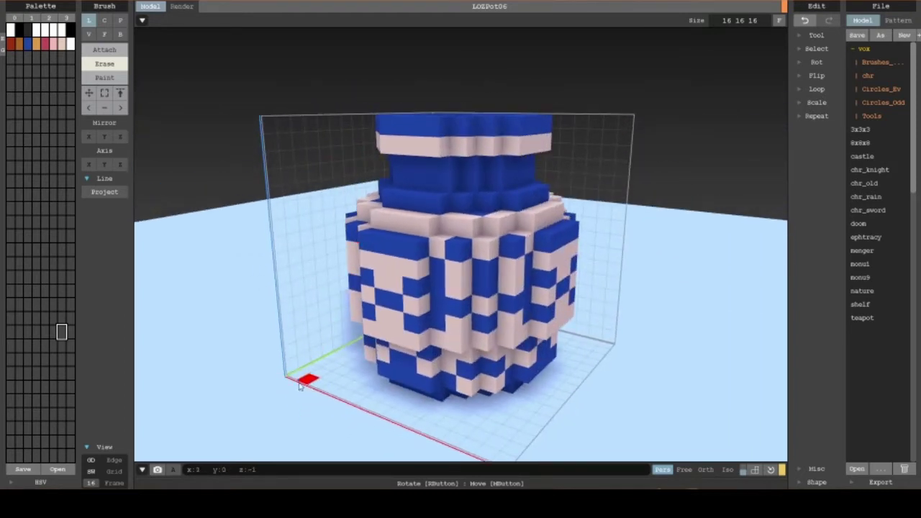
{"action": "right_click_drag", "start_coordinate": [308, 388], "coordinate": [268, 378]}
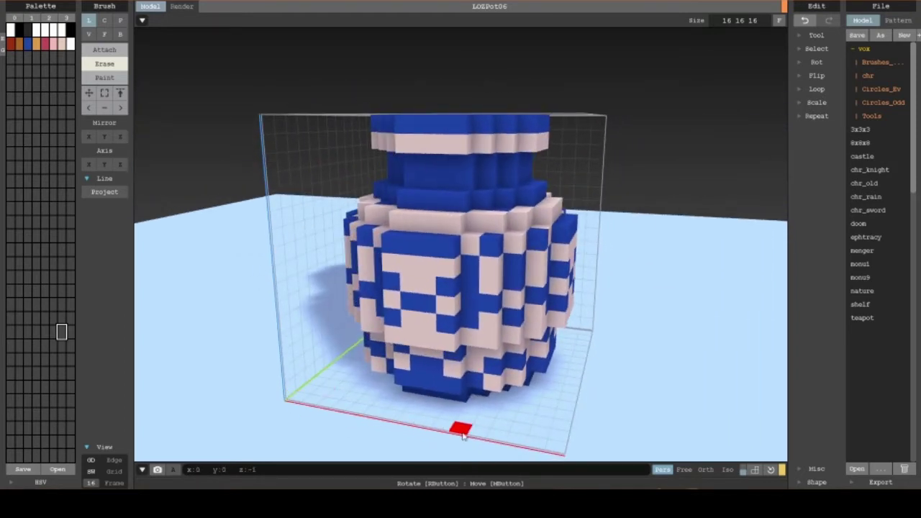
{"action": "left_click", "coordinate": [105, 49]}
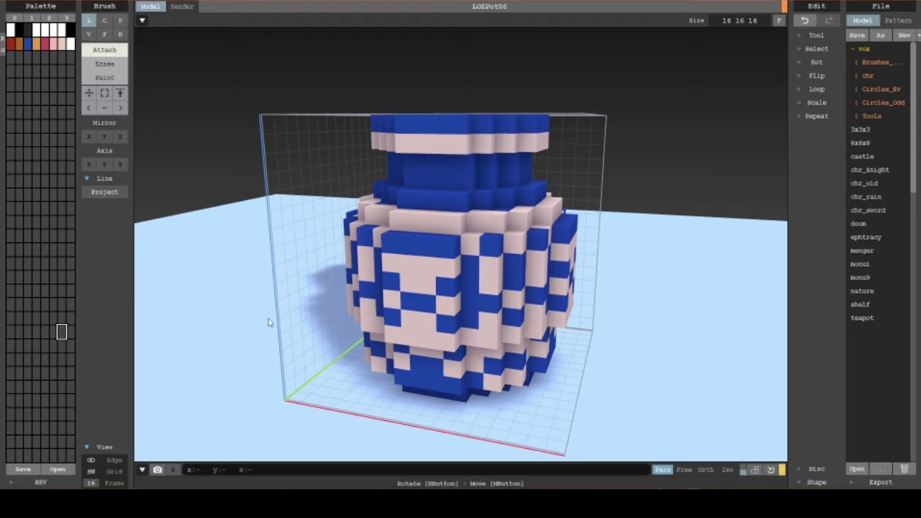
{"action": "mouse_move", "coordinate": [297, 396]}
{"action": "left_mouse_down"}
{"action": "mouse_move", "coordinate": [563, 449]}
{"action": "mouse_move", "coordinate": [571, 382]}
{"action": "mouse_move", "coordinate": [586, 329]}
{"action": "mouse_move", "coordinate": [588, 335]}
{"action": "left_mouse_up"}
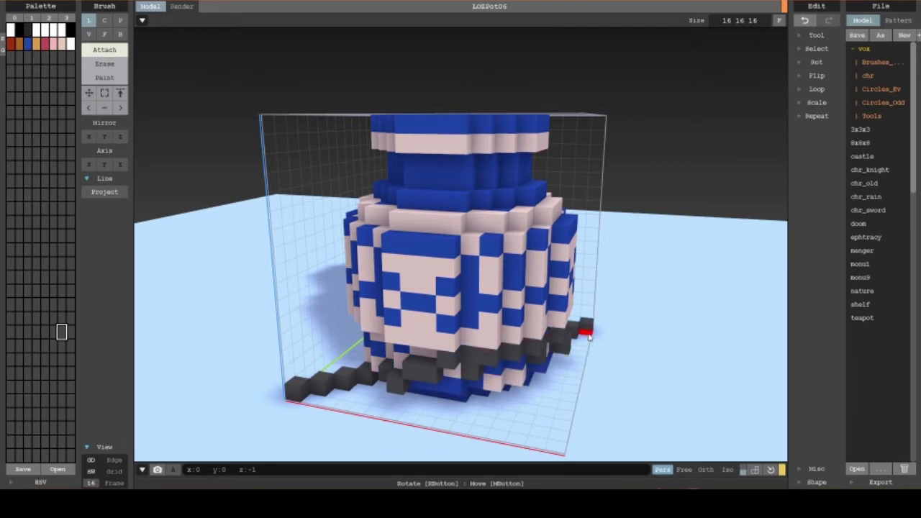
{"action": "left_click_drag", "start_coordinate": [588, 336], "coordinate": [584, 324]}
{"action": "key", "text": "ctrl+z"}
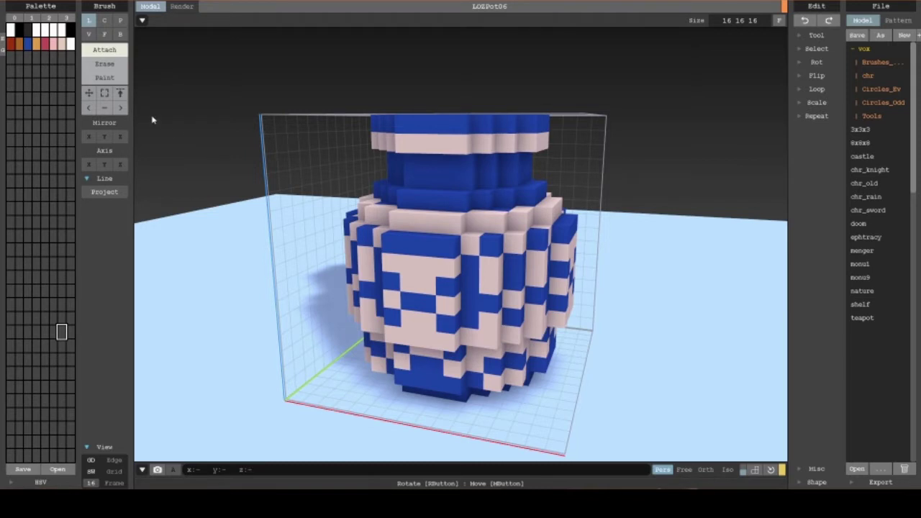
Set the Line brush to Straight, draw a diagonal from the floor corner to the opposite upper corner, and undo it.
{"action": "left_click", "coordinate": [105, 194]}
{"action": "right_click_drag", "start_coordinate": [372, 311], "coordinate": [331, 307]}
{"action": "mouse_move", "coordinate": [314, 344]}
{"action": "left_mouse_down"}
{"action": "mouse_move", "coordinate": [531, 230]}
{"action": "mouse_move", "coordinate": [643, 120]}
{"action": "left_mouse_up"}
{"action": "mouse_move", "coordinate": [643, 120]}
{"action": "right_mouse_down"}
{"action": "mouse_move", "coordinate": [797, 153]}
{"action": "mouse_move", "coordinate": [697, 152]}
{"action": "right_mouse_up"}
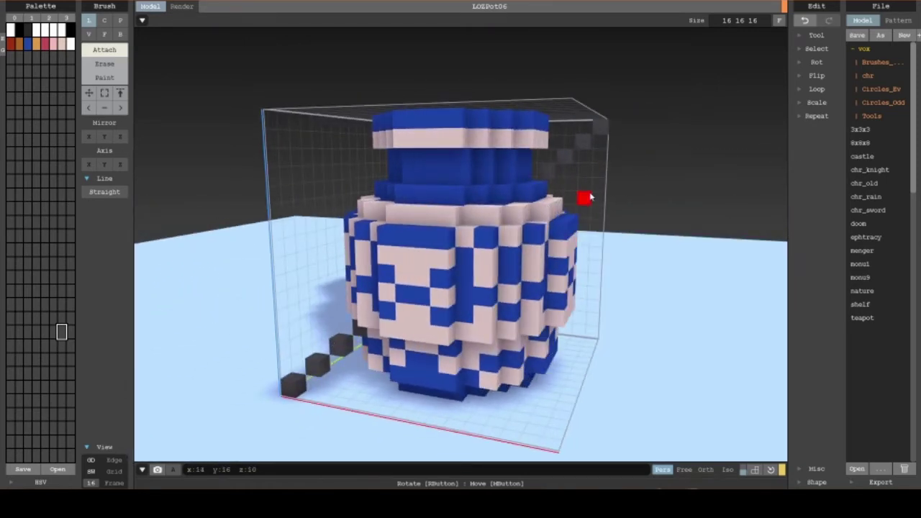
{"action": "key", "text": "ctrl+z"}
Box-select the four straight segments on top of the pot's rim.
{"action": "right_click_drag", "start_coordinate": [588, 195], "coordinate": [619, 194]}
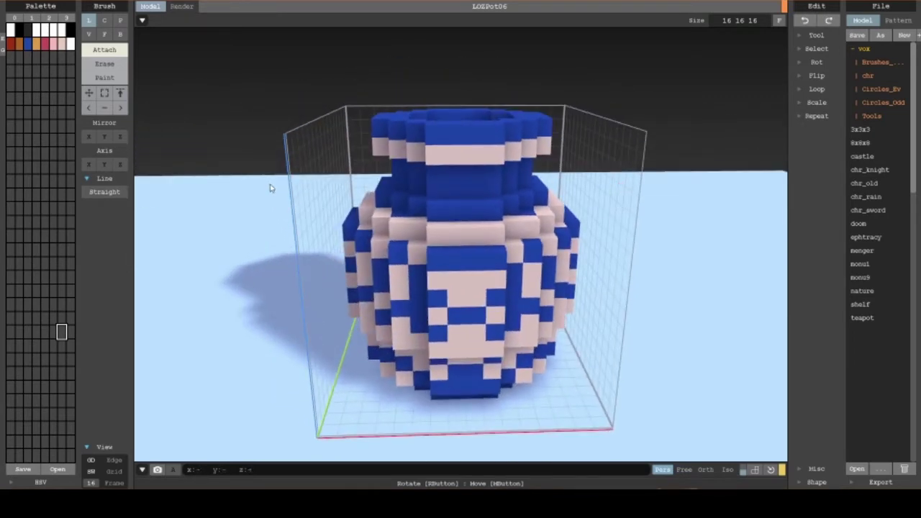
{"action": "right_click_drag", "start_coordinate": [294, 207], "coordinate": [292, 192]}
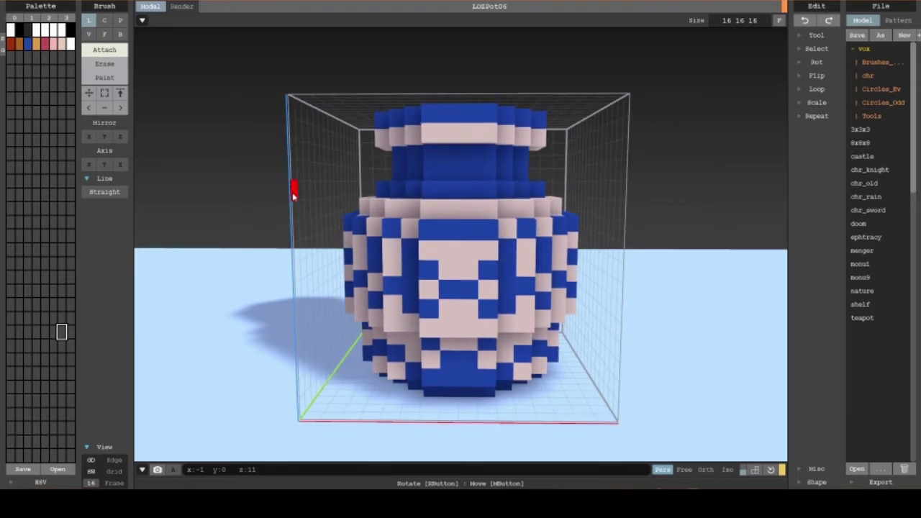
{"action": "left_click", "coordinate": [104, 93]}
{"action": "right_click_drag", "start_coordinate": [214, 92], "coordinate": [216, 107]}
{"action": "mouse_move", "coordinate": [339, 117]}
{"action": "right_mouse_down"}
{"action": "mouse_move", "coordinate": [394, 145]}
{"action": "mouse_move", "coordinate": [374, 138]}
{"action": "right_mouse_up"}
{"action": "left_click_drag", "start_coordinate": [387, 117], "coordinate": [539, 185]}
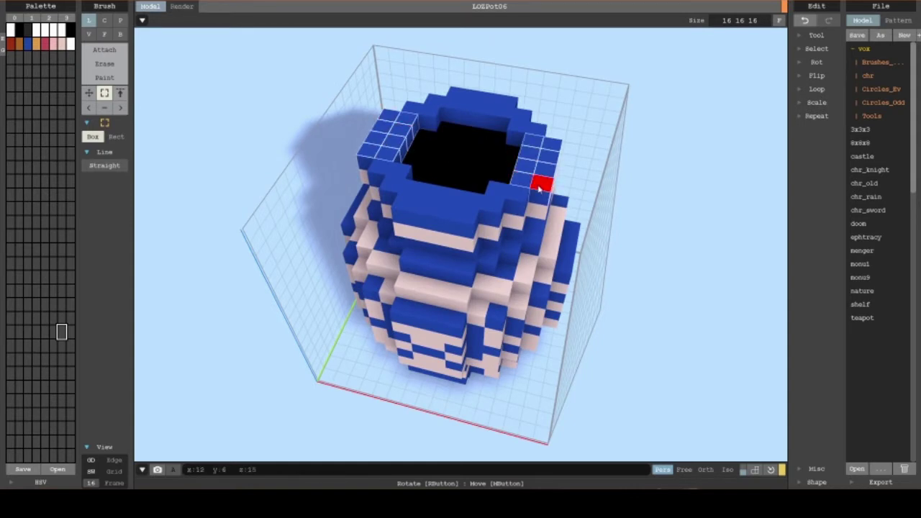
{"action": "right_click_drag", "start_coordinate": [406, 207], "coordinate": [481, 129]}
{"action": "right_click_drag", "start_coordinate": [506, 99], "coordinate": [508, 123]}
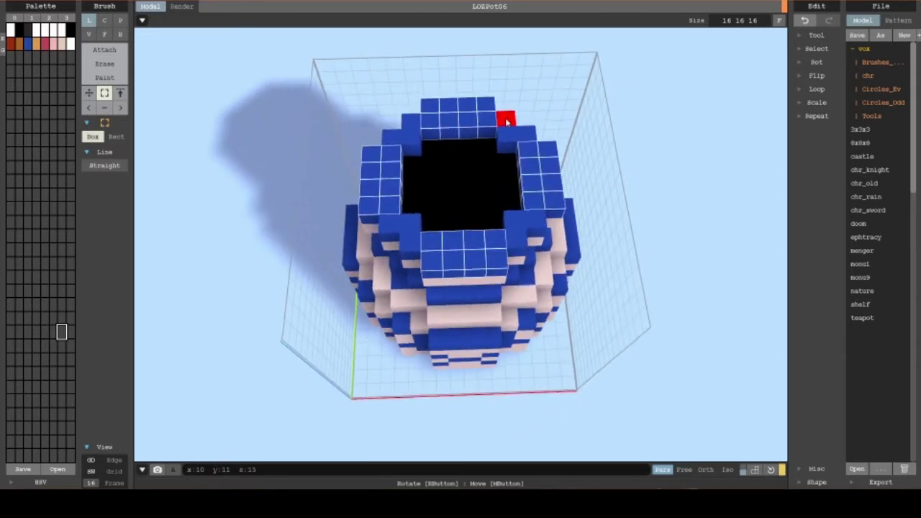
Switch the selection to Rect mode and marquee-select the pot's rim and neck voxels.
{"action": "left_click", "coordinate": [116, 136]}
{"action": "mouse_move", "coordinate": [293, 162]}
{"action": "right_mouse_down"}
{"action": "mouse_move", "coordinate": [434, 128]}
{"action": "mouse_move", "coordinate": [336, 86]}
{"action": "right_mouse_up"}
{"action": "left_click_drag", "start_coordinate": [329, 68], "coordinate": [568, 168]}
{"action": "right_click_drag", "start_coordinate": [568, 168], "coordinate": [578, 117]}
{"action": "left_click_drag", "start_coordinate": [350, 72], "coordinate": [494, 127]}
{"action": "mouse_move", "coordinate": [494, 127]}
{"action": "right_mouse_down"}
{"action": "mouse_move", "coordinate": [421, 175]}
{"action": "mouse_move", "coordinate": [370, 192]}
{"action": "mouse_move", "coordinate": [339, 144]}
{"action": "right_mouse_up"}
Shift the selected rim and neck voxels around with the Move tool, return them to their original position, and clear the selection.
{"action": "left_click", "coordinate": [89, 92]}
{"action": "right_click_drag", "start_coordinate": [424, 171], "coordinate": [439, 175]}
{"action": "mouse_move", "coordinate": [439, 175]}
{"action": "left_mouse_down"}
{"action": "mouse_move", "coordinate": [553, 178]}
{"action": "mouse_move", "coordinate": [445, 179]}
{"action": "left_mouse_up"}
{"action": "right_click_drag", "start_coordinate": [444, 178], "coordinate": [461, 178]}
{"action": "mouse_move", "coordinate": [462, 178]}
{"action": "left_mouse_down"}
{"action": "mouse_move", "coordinate": [324, 172]}
{"action": "mouse_move", "coordinate": [471, 188]}
{"action": "left_mouse_up"}
{"action": "right_click_drag", "start_coordinate": [471, 187], "coordinate": [489, 193]}
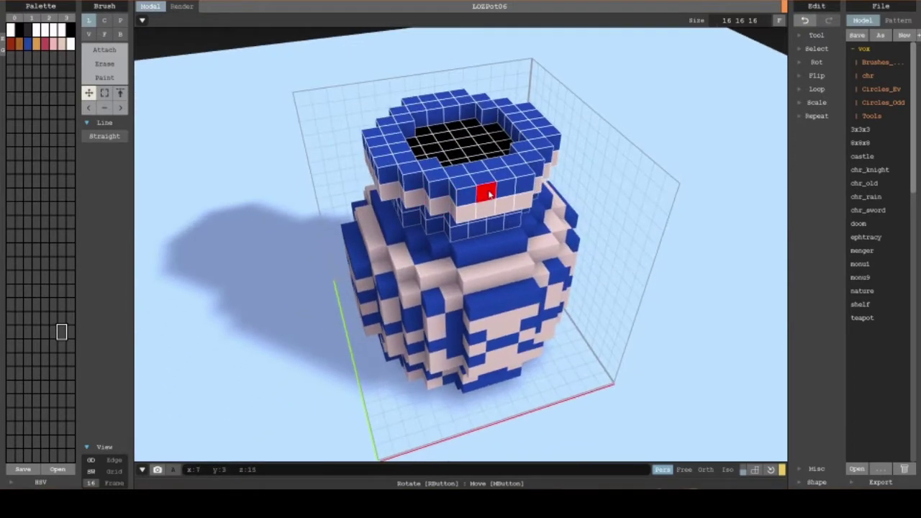
{"action": "left_click_drag", "start_coordinate": [496, 193], "coordinate": [516, 186]}
{"action": "mouse_move", "coordinate": [516, 185]}
{"action": "right_mouse_down"}
{"action": "mouse_move", "coordinate": [538, 197]}
{"action": "mouse_move", "coordinate": [595, 178]}
{"action": "right_mouse_up"}
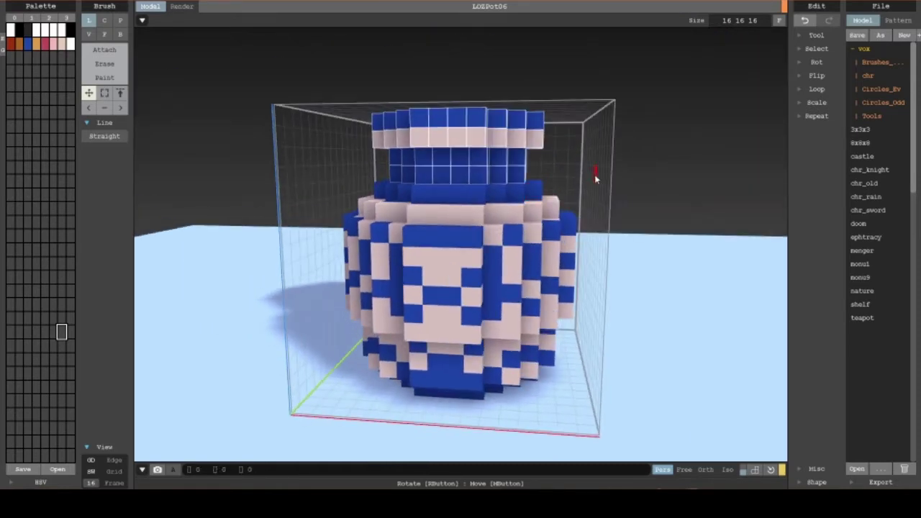
{"action": "left_click", "coordinate": [104, 93]}
{"action": "left_click", "coordinate": [303, 118]}
{"action": "right_click_drag", "start_coordinate": [303, 117], "coordinate": [416, 176]}
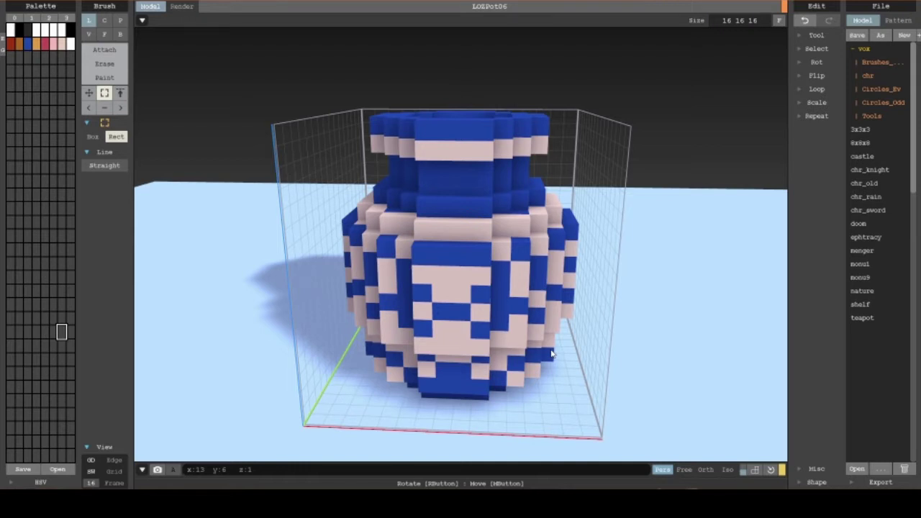
{"action": "right_click_drag", "start_coordinate": [519, 385], "coordinate": [515, 380]}
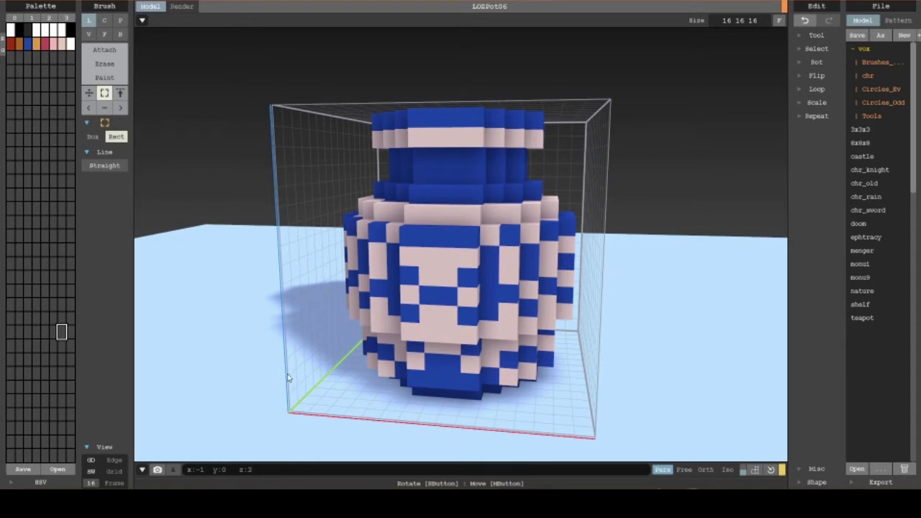
{"action": "right_click_drag", "start_coordinate": [317, 355], "coordinate": [349, 379]}
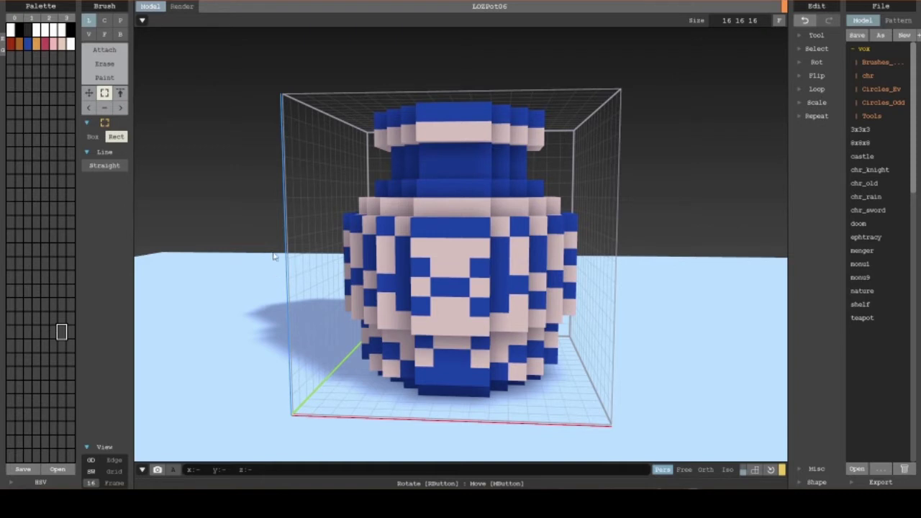
{"action": "right_click_drag", "start_coordinate": [328, 272], "coordinate": [349, 288]}
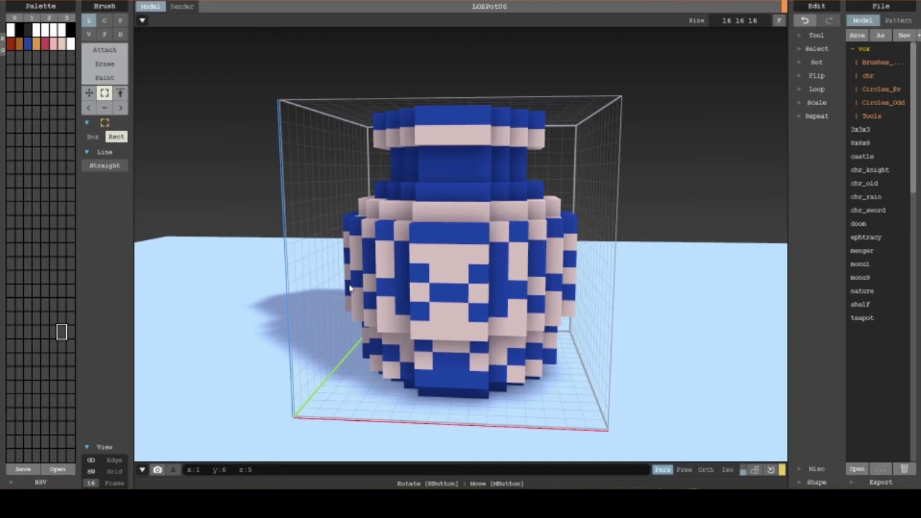
{"action": "right_click_drag", "start_coordinate": [350, 288], "coordinate": [343, 311]}
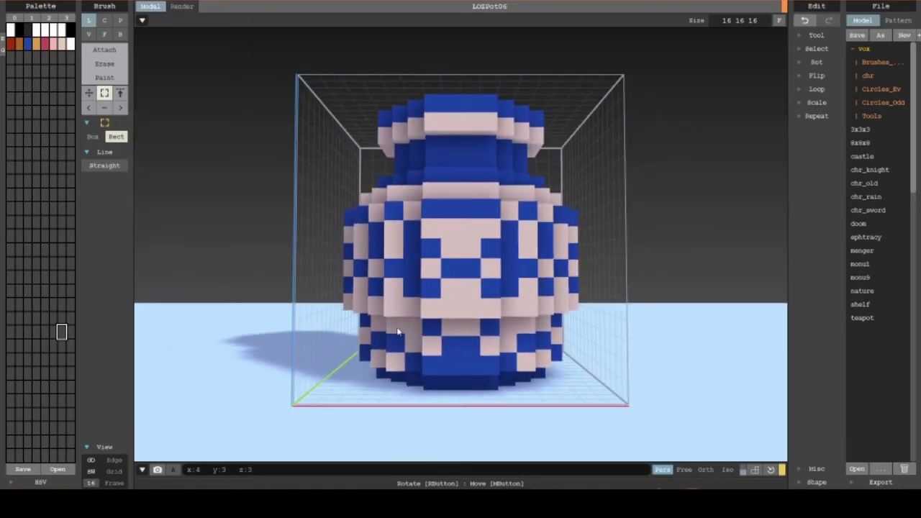
Set the model's X size to 32 and undo the resize.
{"action": "right_click_drag", "start_coordinate": [399, 333], "coordinate": [428, 352]}
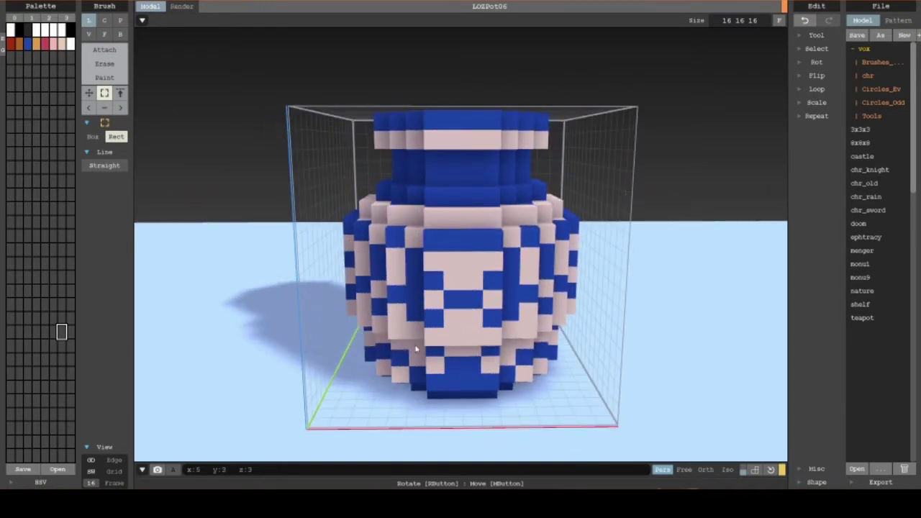
{"action": "right_click_drag", "start_coordinate": [443, 352], "coordinate": [446, 355]}
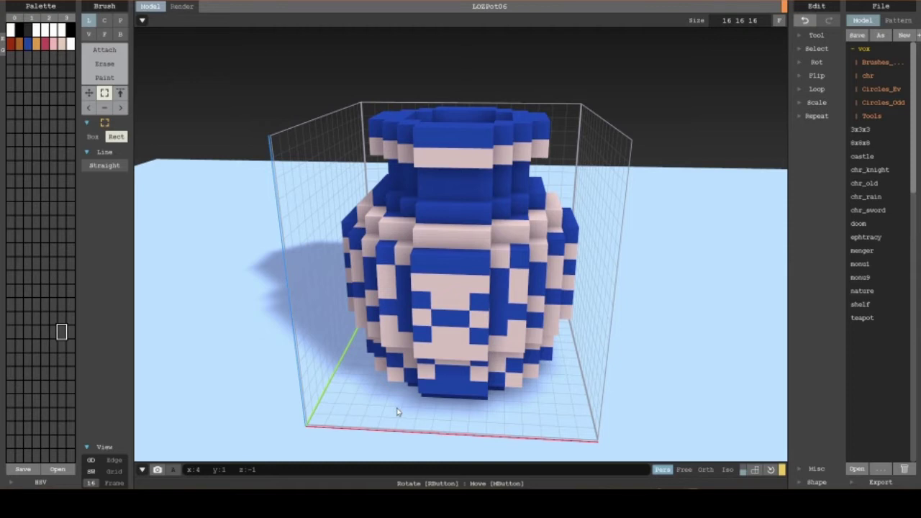
{"action": "left_click", "coordinate": [727, 21]}
{"action": "type", "text": "32"}
{"action": "key", "text": "Return"}
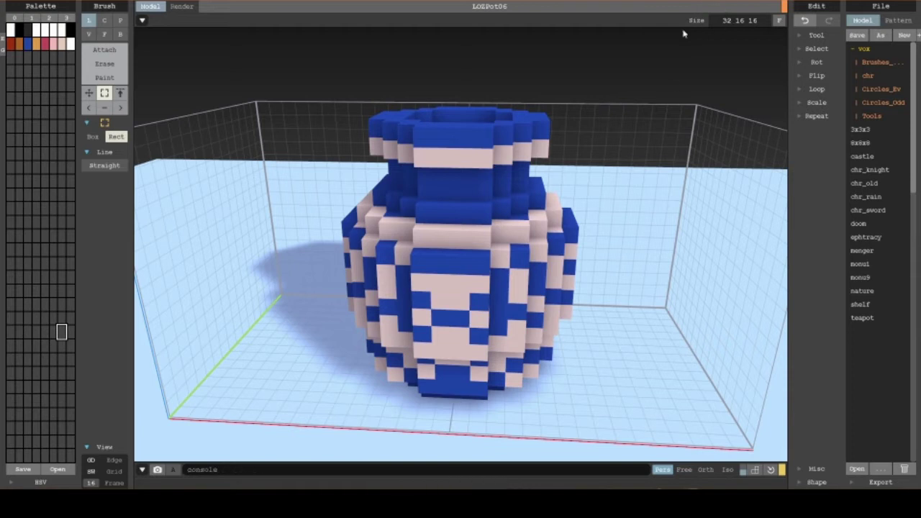
{"action": "key", "text": "ctrl+z"}
{"action": "right_click_drag", "start_coordinate": [672, 57], "coordinate": [633, 93]}
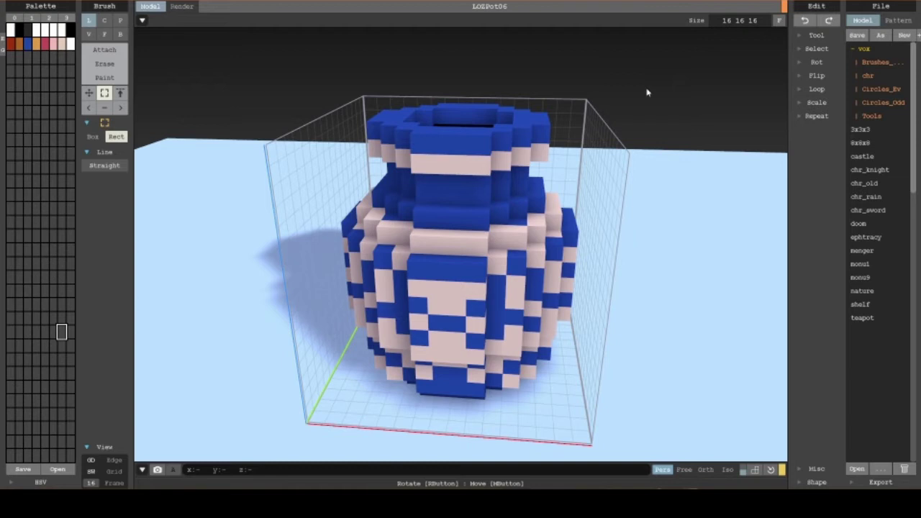
{"action": "right_click_drag", "start_coordinate": [584, 249], "coordinate": [586, 227]}
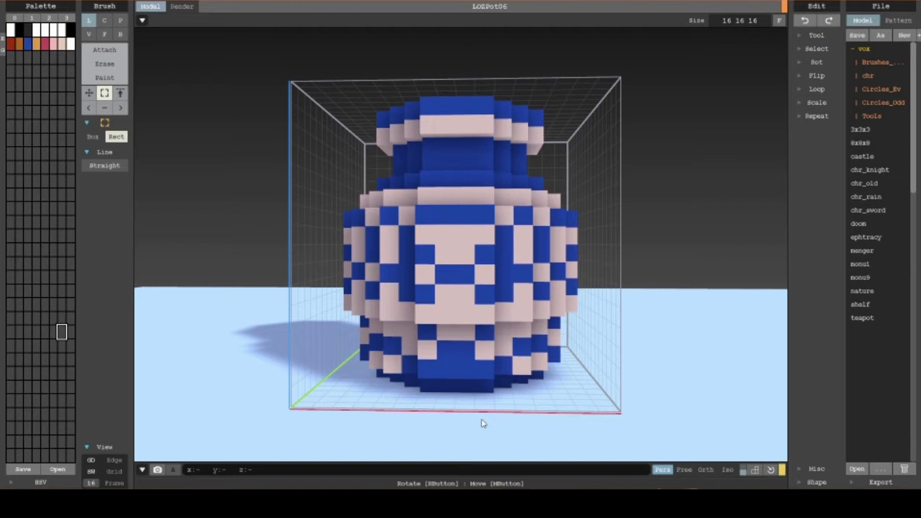
Expand the Flip options and paint the voxels on one side of the pot's belly crimson with the Box brush in Paint mode.
{"action": "left_click", "coordinate": [810, 75]}
{"action": "left_click", "coordinate": [800, 89]}
{"action": "right_click_drag", "start_coordinate": [519, 257], "coordinate": [476, 249]}
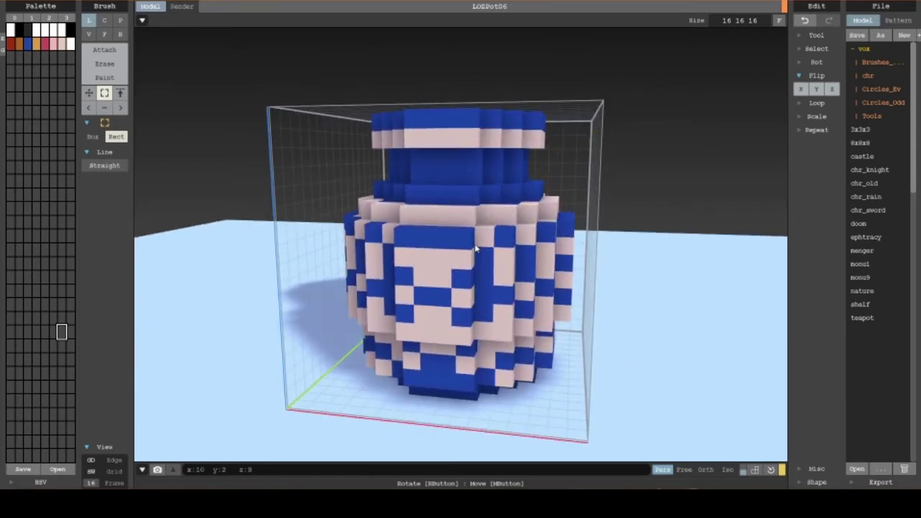
{"action": "left_click", "coordinate": [467, 241], "text": "alt"}
{"action": "left_click", "coordinate": [104, 77]}
{"action": "left_click", "coordinate": [119, 34]}
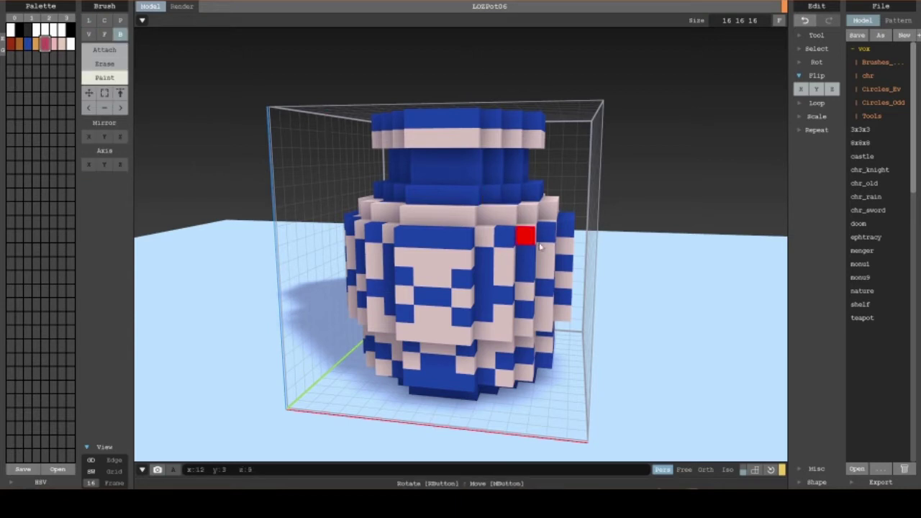
{"action": "mouse_move", "coordinate": [503, 244]}
{"action": "left_mouse_down"}
{"action": "mouse_move", "coordinate": [555, 305]}
{"action": "mouse_move", "coordinate": [551, 323]}
{"action": "mouse_move", "coordinate": [565, 316]}
{"action": "left_mouse_up"}
{"action": "right_click_drag", "start_coordinate": [671, 304], "coordinate": [674, 277]}
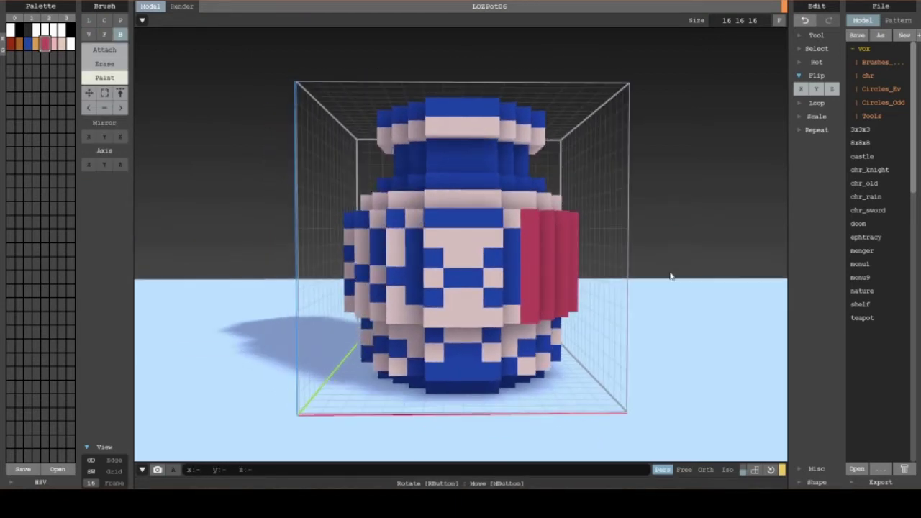
{"action": "right_click_drag", "start_coordinate": [560, 255], "coordinate": [555, 267]}
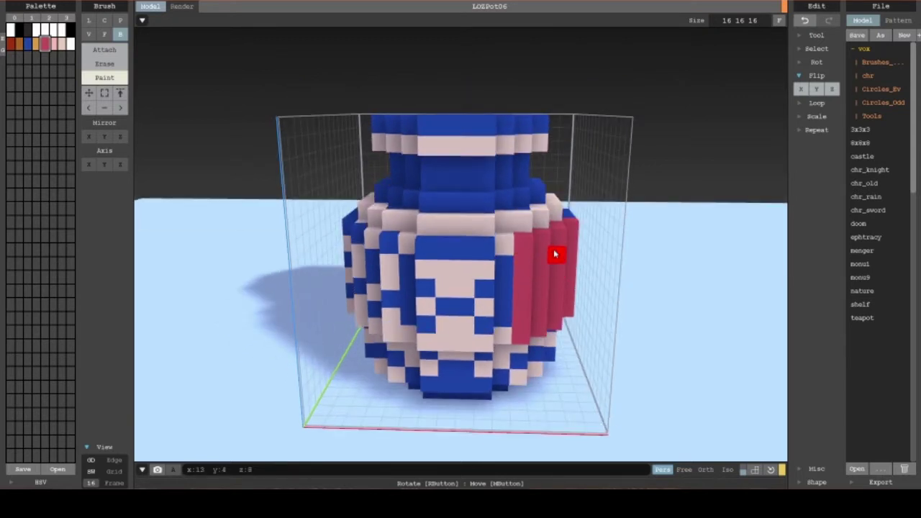
{"action": "right_click_drag", "start_coordinate": [545, 248], "coordinate": [705, 190]}
Flip the model along X and back, step through undo and redo, and undo the flips and the crimson paint.
{"action": "left_click", "coordinate": [801, 88]}
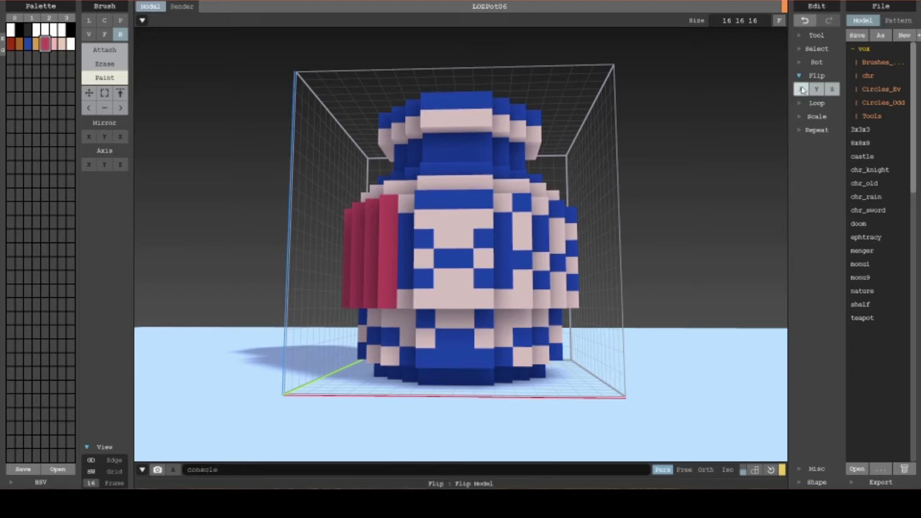
{"action": "left_click", "coordinate": [801, 88]}
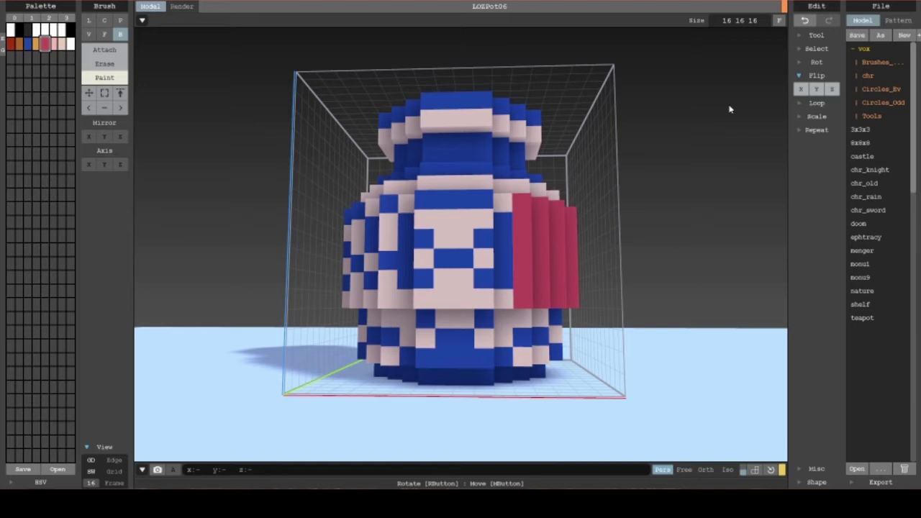
{"action": "key", "text": "ctrl+z"}
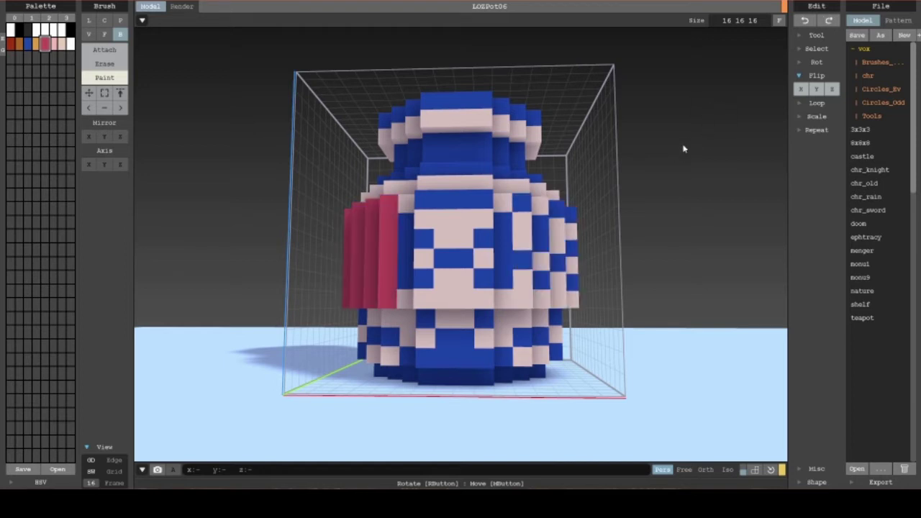
{"action": "key", "text": "ctrl+y"}
{"action": "key", "text": "ctrl+z"}
{"action": "key", "text": "ctrl+z"}
{"action": "right_click_drag", "start_coordinate": [688, 148], "coordinate": [694, 154]}
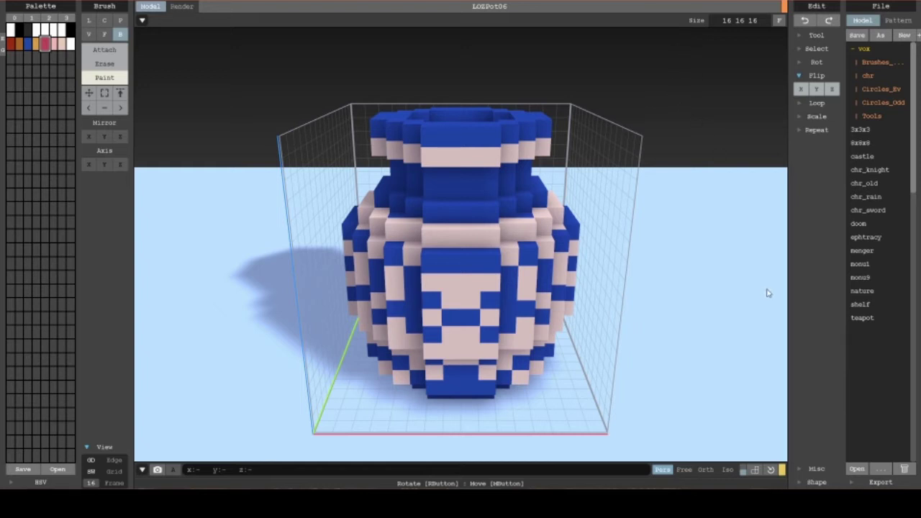
Export the pot as a Qubicle Binary (.qb) file named LOZPot06 into the StreamObjects export folder.
{"action": "left_click", "coordinate": [851, 483]}
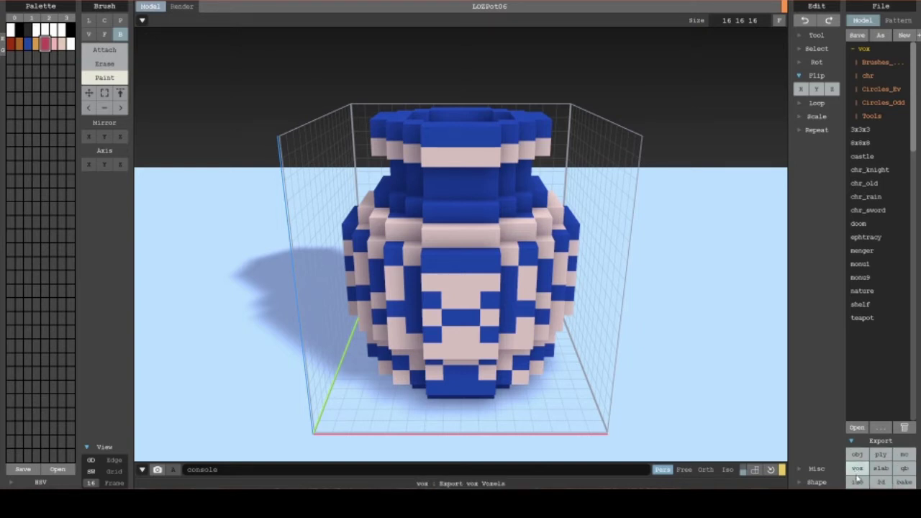
{"action": "left_click", "coordinate": [905, 469]}
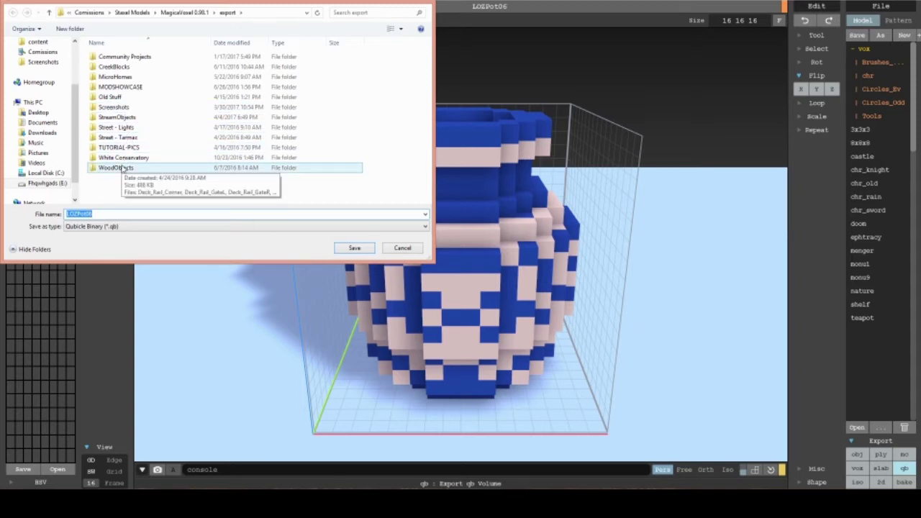
{"action": "left_click", "coordinate": [122, 108]}
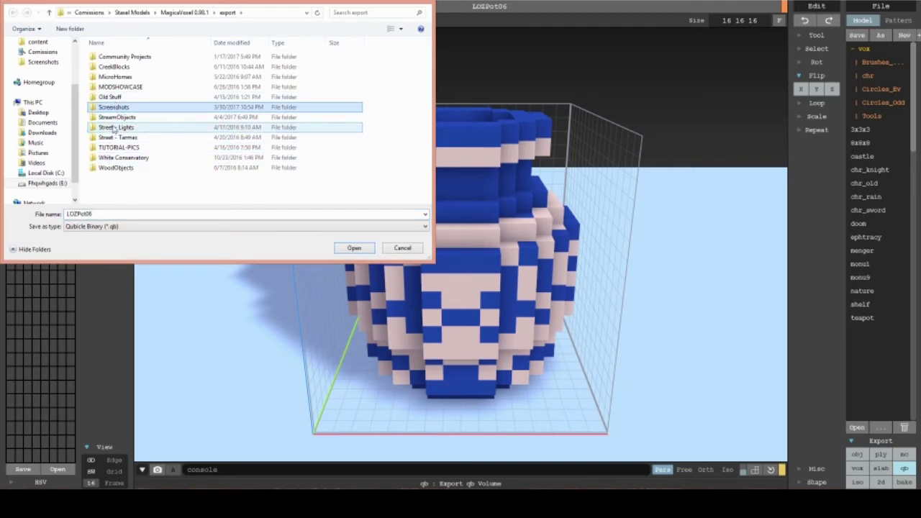
{"action": "double_click", "coordinate": [117, 117]}
{"action": "left_click", "coordinate": [115, 214]}
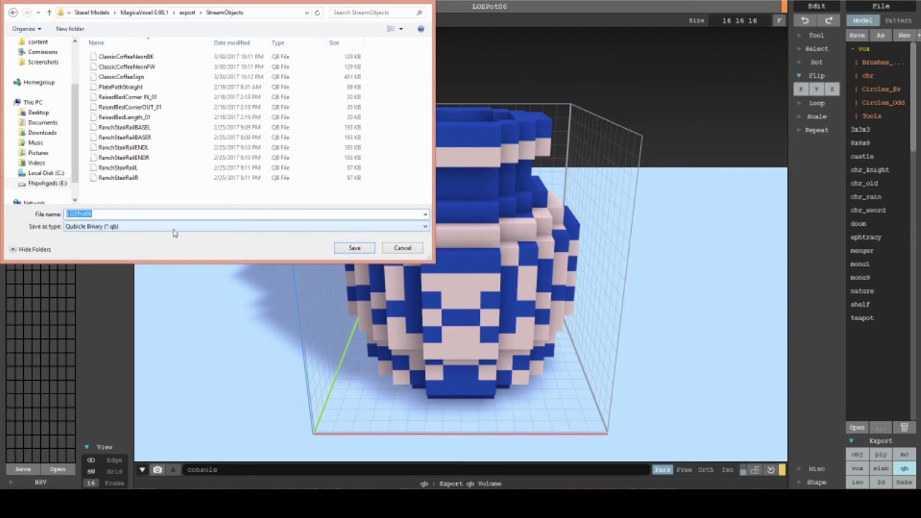
{"action": "left_click", "coordinate": [355, 248]}
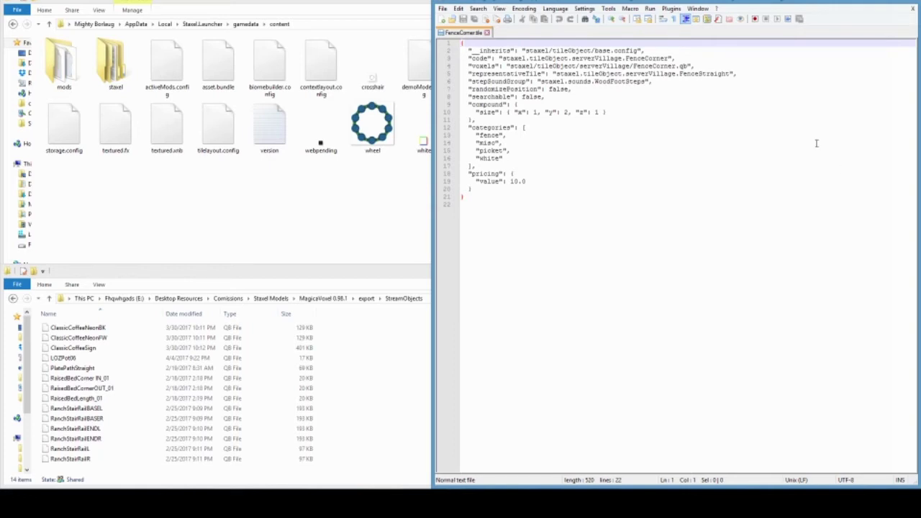
Switch to File Explorer and open the StreamObjects folder inside the Staxel content mods folder.
{"action": "left_click", "coordinate": [354, 216]}
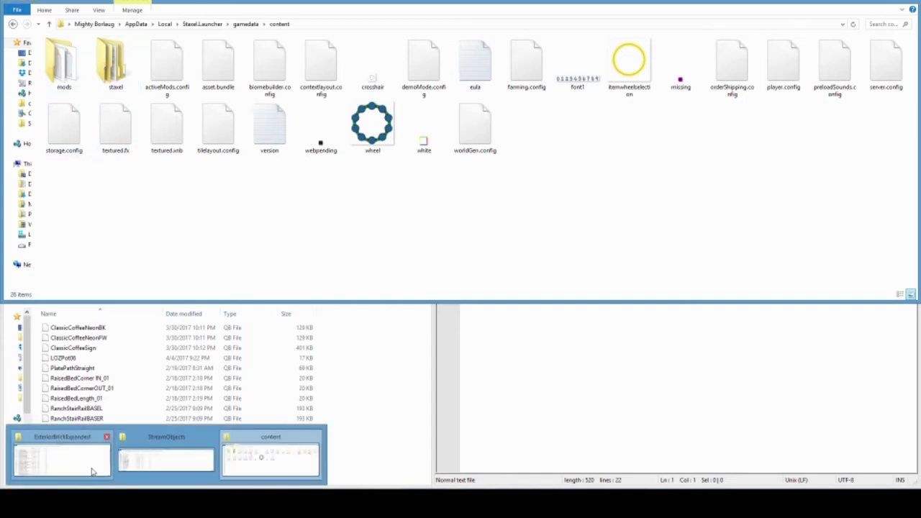
{"action": "left_click", "coordinate": [93, 469]}
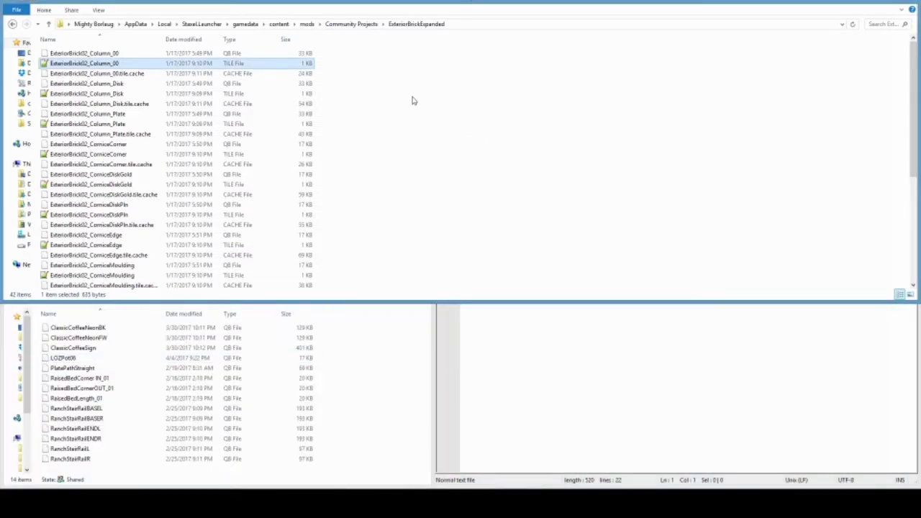
{"action": "left_click", "coordinate": [307, 24]}
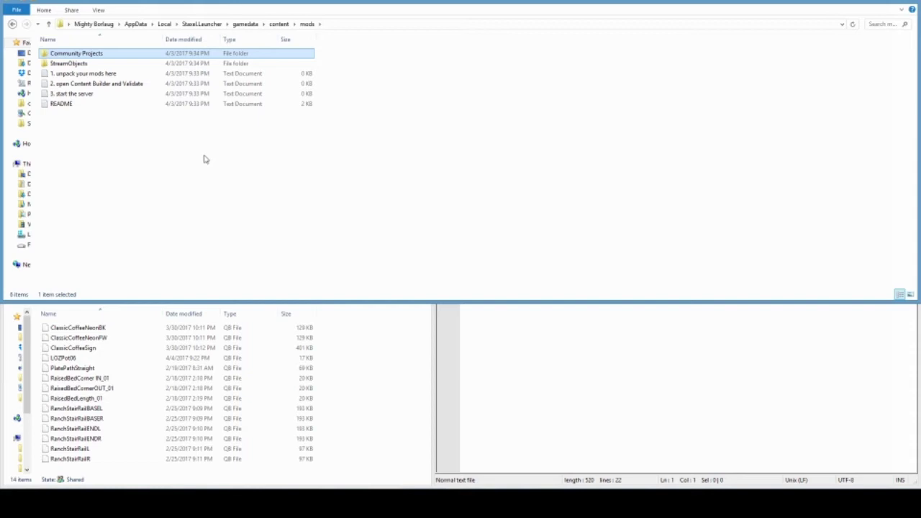
{"action": "double_click", "coordinate": [82, 64]}
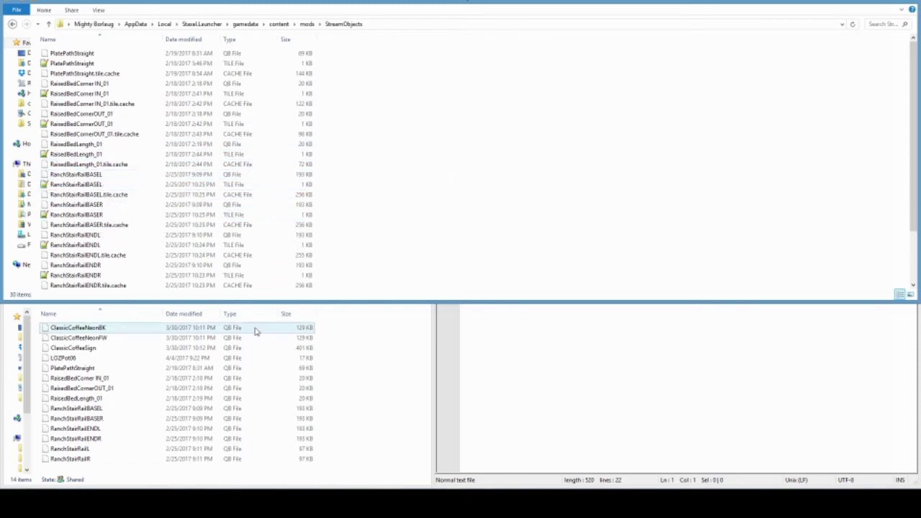
Copy the exported LOZPot06 QB file from the MagicaVoxel export folder into the mods StreamObjects folder.
{"action": "left_click", "coordinate": [394, 353]}
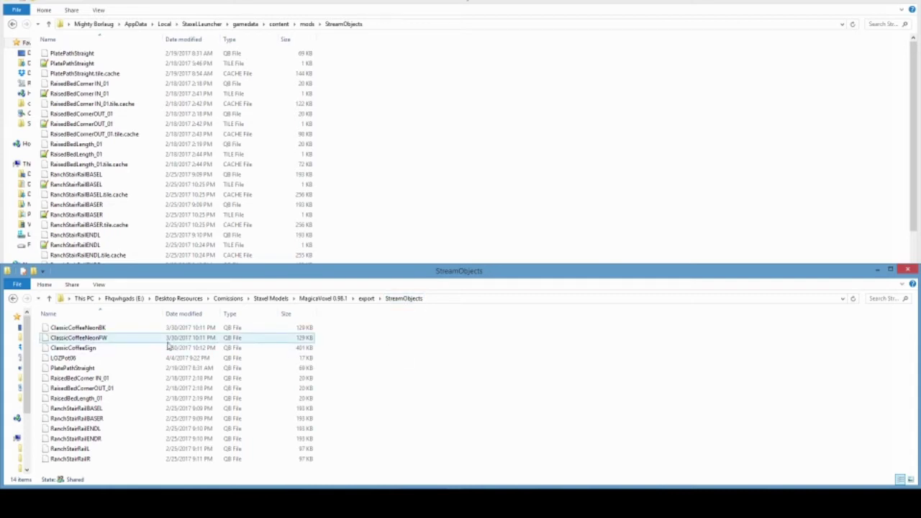
{"action": "left_click", "coordinate": [92, 360]}
{"action": "right_click", "coordinate": [66, 360]}
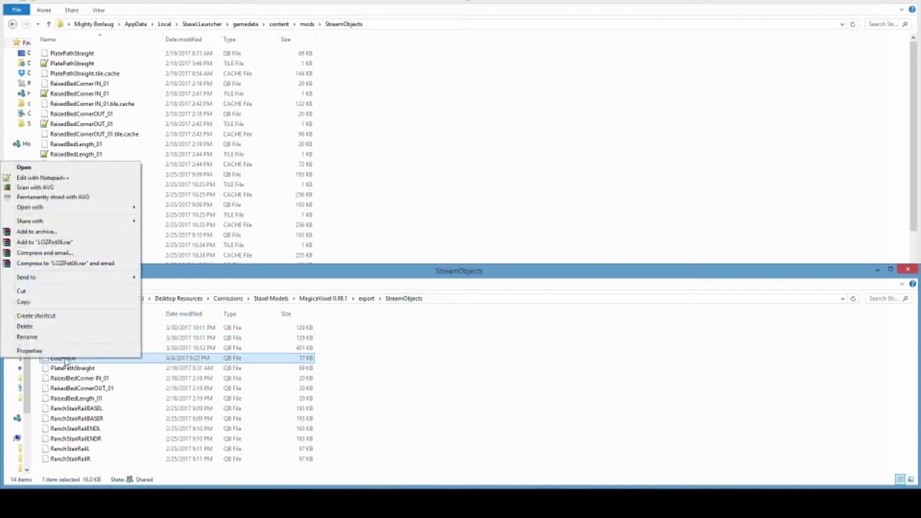
{"action": "left_click", "coordinate": [46, 302]}
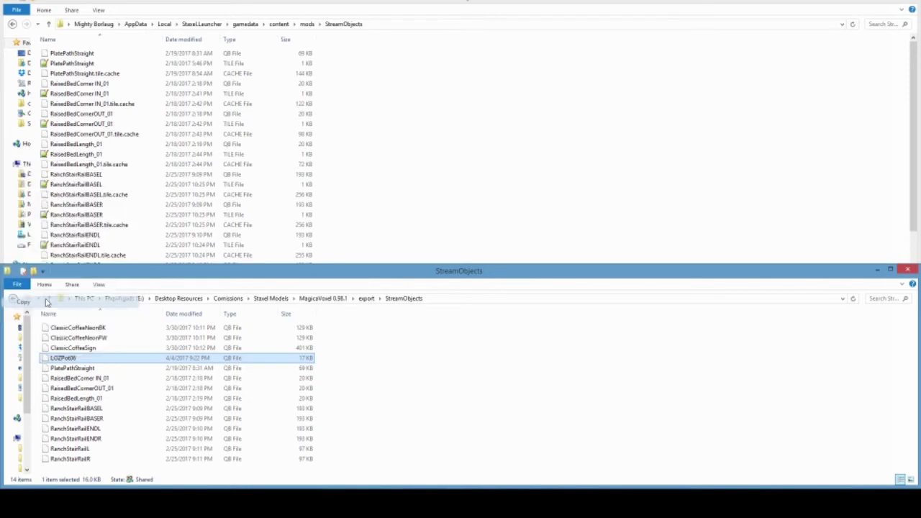
{"action": "left_click", "coordinate": [404, 184]}
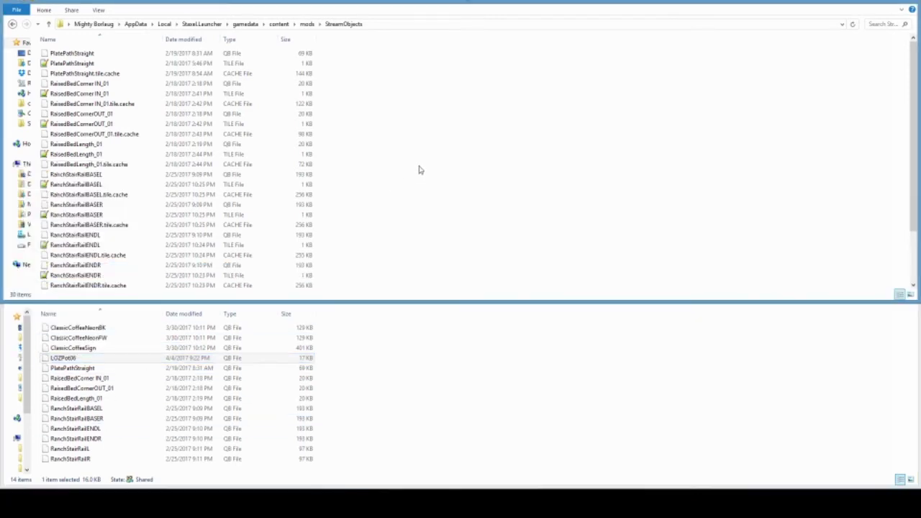
{"action": "right_click", "coordinate": [404, 183]}
{"action": "left_click", "coordinate": [353, 213]}
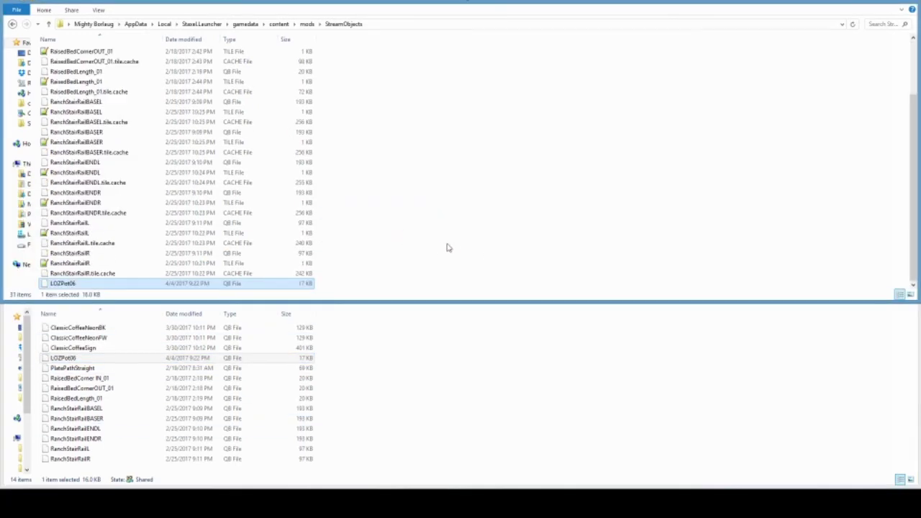
Refresh the mods StreamObjects folder and select the copied LOZPot06 file in it.
{"action": "right_click", "coordinate": [423, 217]}
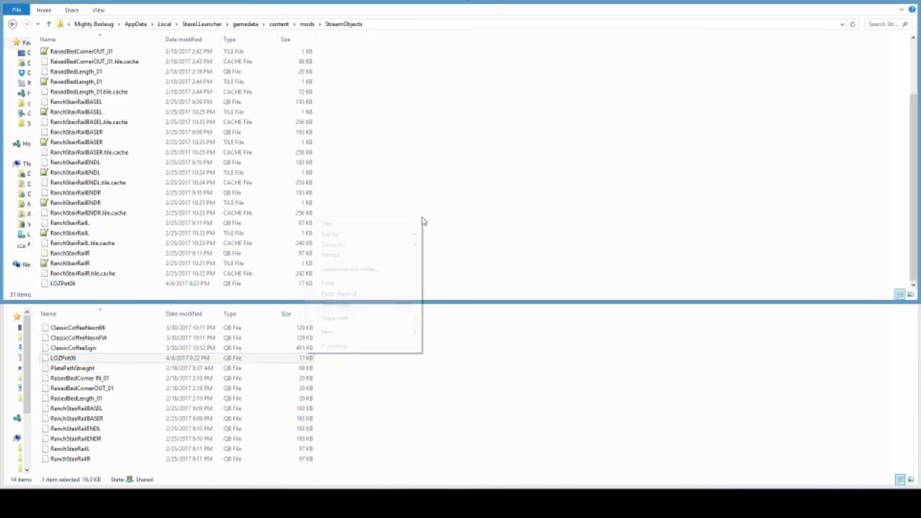
{"action": "left_click", "coordinate": [372, 256]}
{"action": "scroll", "coordinate": [372, 257], "scroll_direction": "down", "scroll_amount": 2}
{"action": "scroll", "coordinate": [308, 207], "scroll_direction": "up", "scroll_amount": 2}
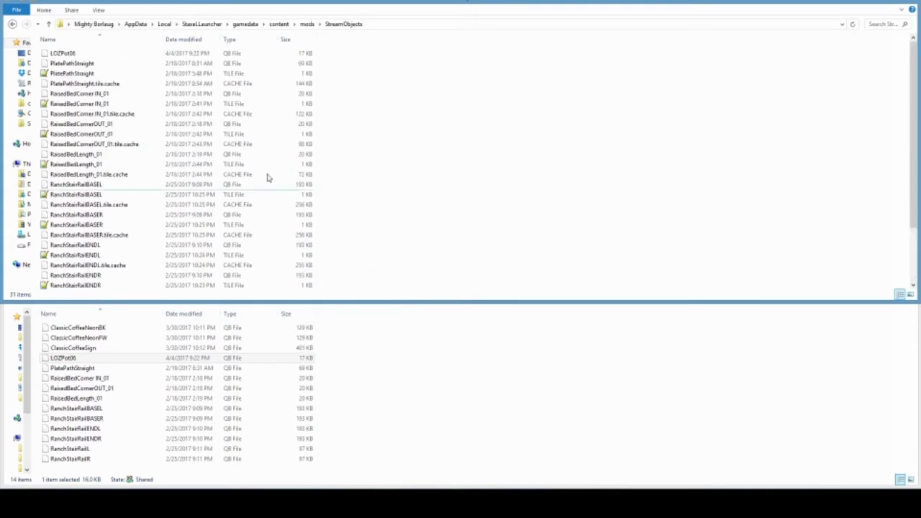
{"action": "left_click", "coordinate": [188, 55]}
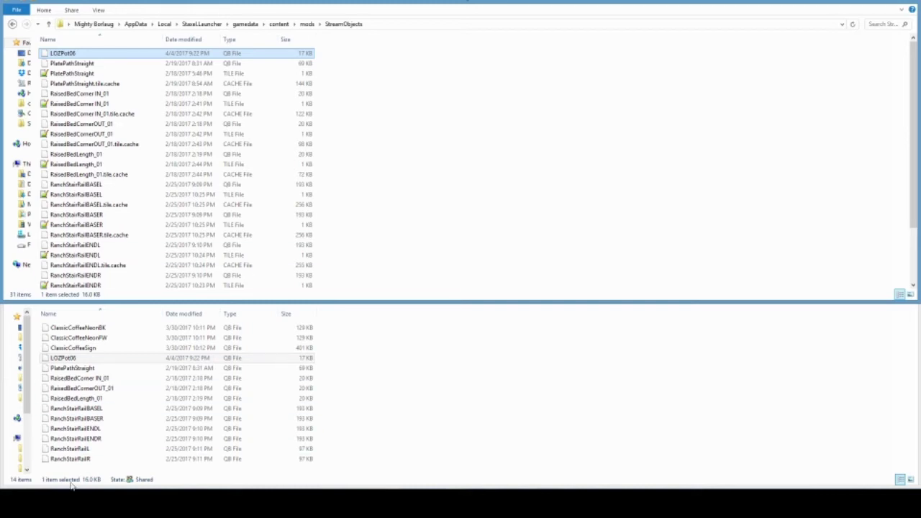
Switch to the content folder window and open staxel, tileObject and its serverVillage subfolder.
{"action": "left_click", "coordinate": [165, 504]}
{"action": "left_click", "coordinate": [154, 504]}
{"action": "left_click", "coordinate": [252, 457]}
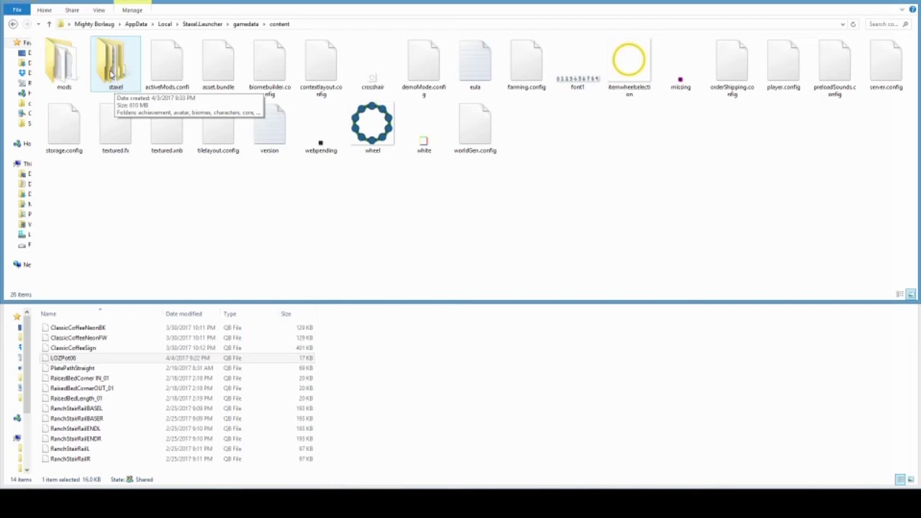
{"action": "double_click", "coordinate": [111, 74]}
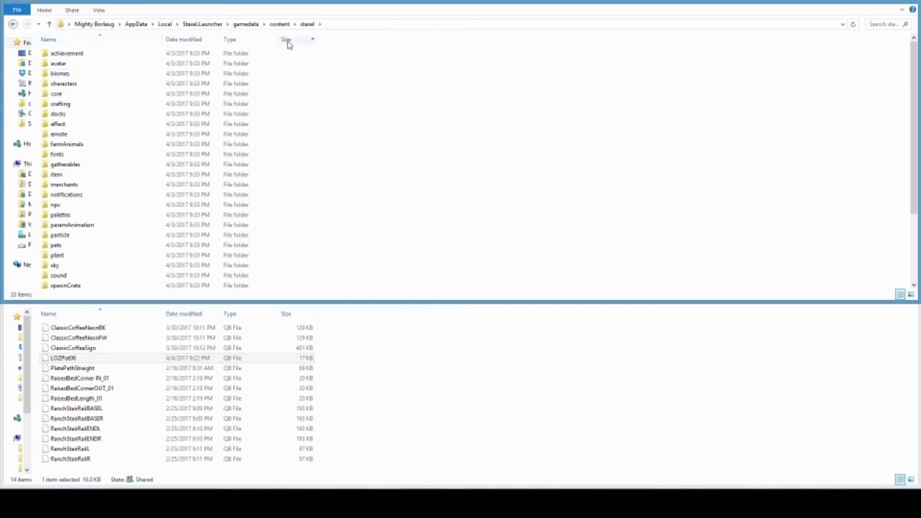
{"action": "scroll", "coordinate": [376, 108], "scroll_direction": "down", "scroll_amount": 3}
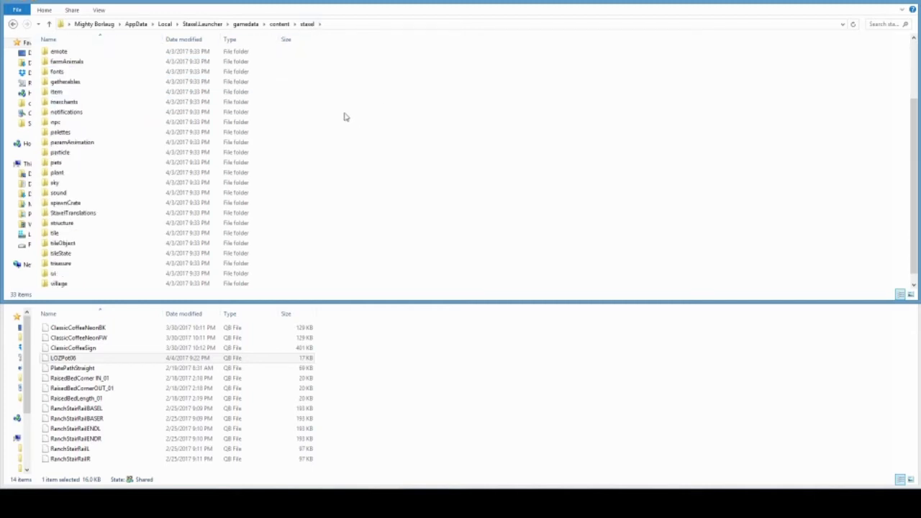
{"action": "double_click", "coordinate": [66, 238]}
{"action": "scroll", "coordinate": [354, 185], "scroll_direction": "down", "scroll_amount": 5}
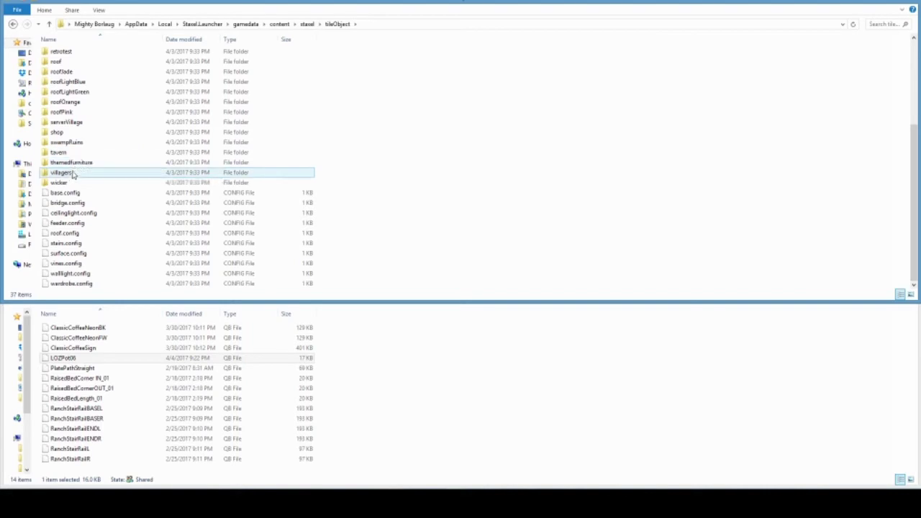
{"action": "double_click", "coordinate": [74, 125]}
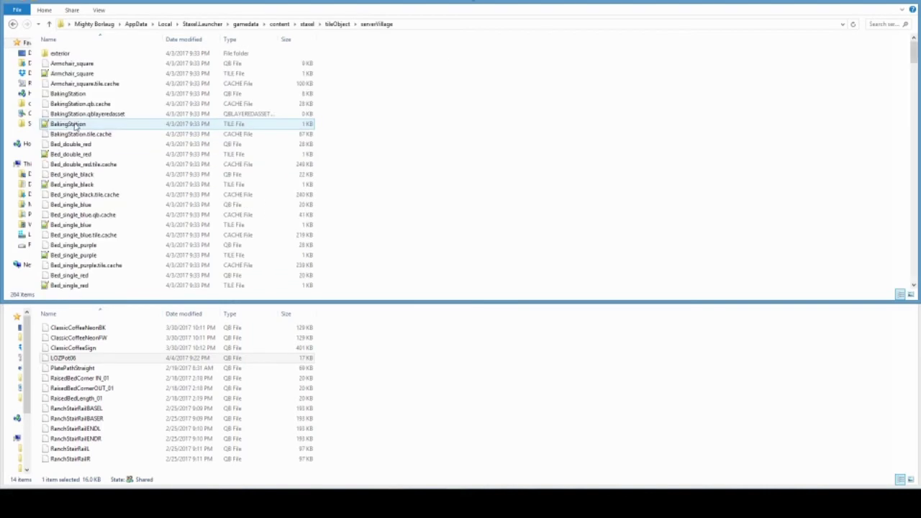
Find the FenceCorner TILE file in the serverVillage folder and open it in Notepad++.
{"action": "scroll", "coordinate": [407, 127], "scroll_direction": "down", "scroll_amount": 1}
{"action": "scroll", "coordinate": [409, 131], "scroll_direction": "down", "scroll_amount": 5}
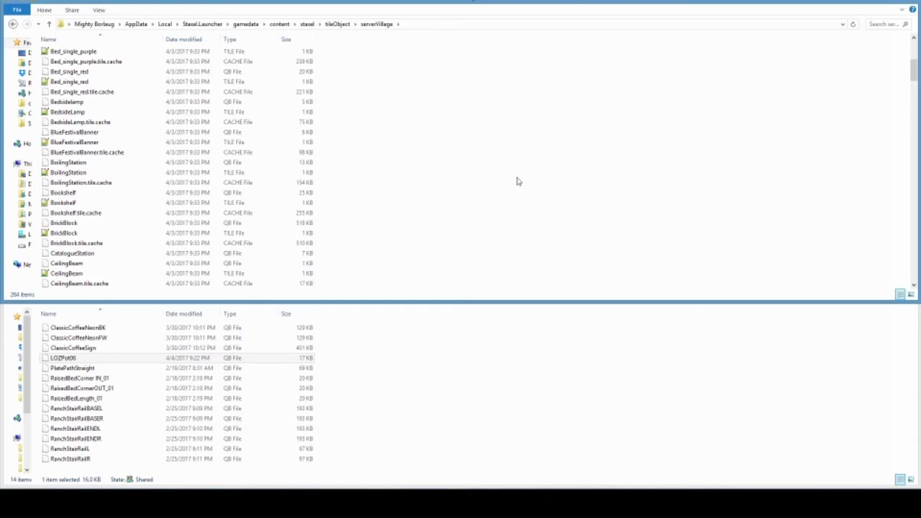
{"action": "scroll", "coordinate": [470, 159], "scroll_direction": "down", "scroll_amount": 4}
{"action": "scroll", "coordinate": [469, 158], "scroll_direction": "down", "scroll_amount": 6}
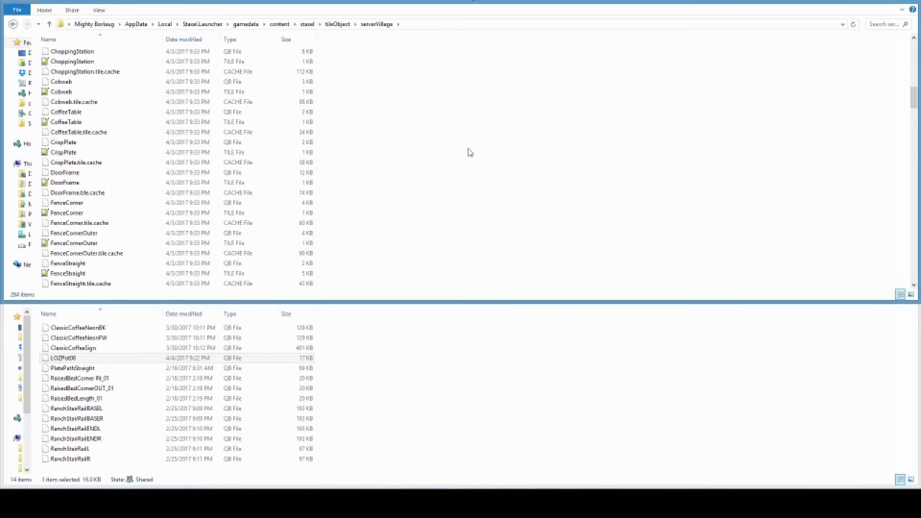
{"action": "scroll", "coordinate": [462, 151], "scroll_direction": "down", "scroll_amount": 1}
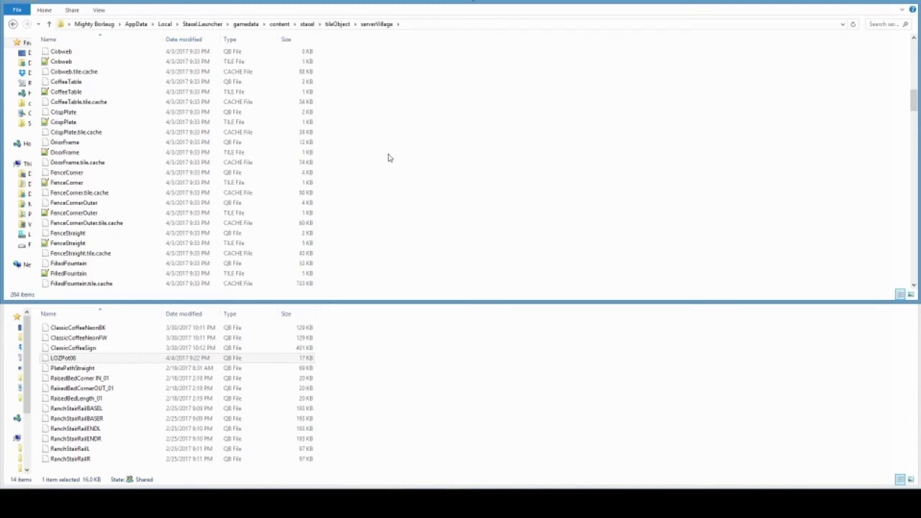
{"action": "left_click", "coordinate": [84, 184]}
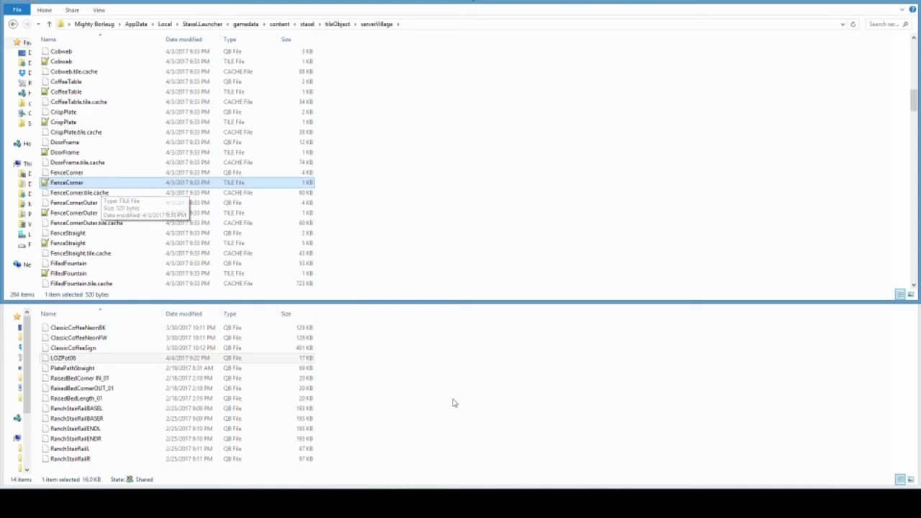
{"action": "key", "text": "Return"}
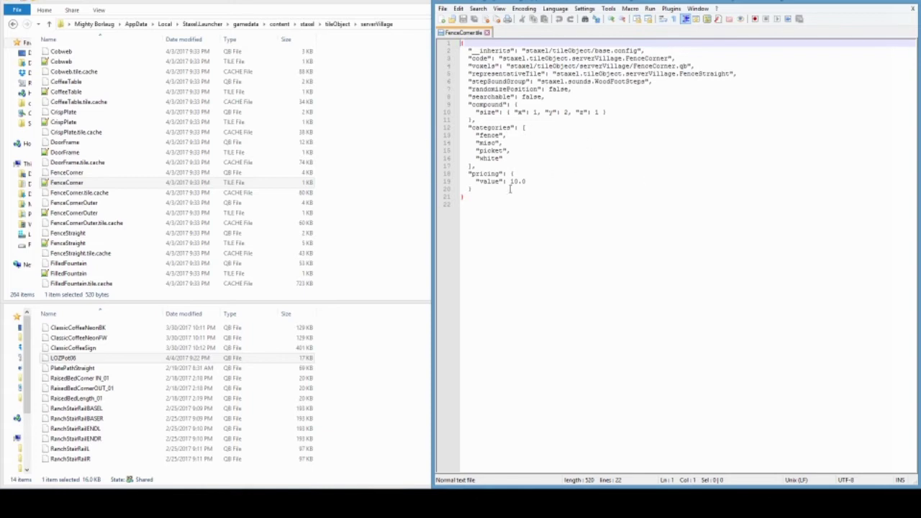
Copy the FenceCorner TILE file from serverVillage into the mods StreamObjects folder.
{"action": "left_click", "coordinate": [72, 183]}
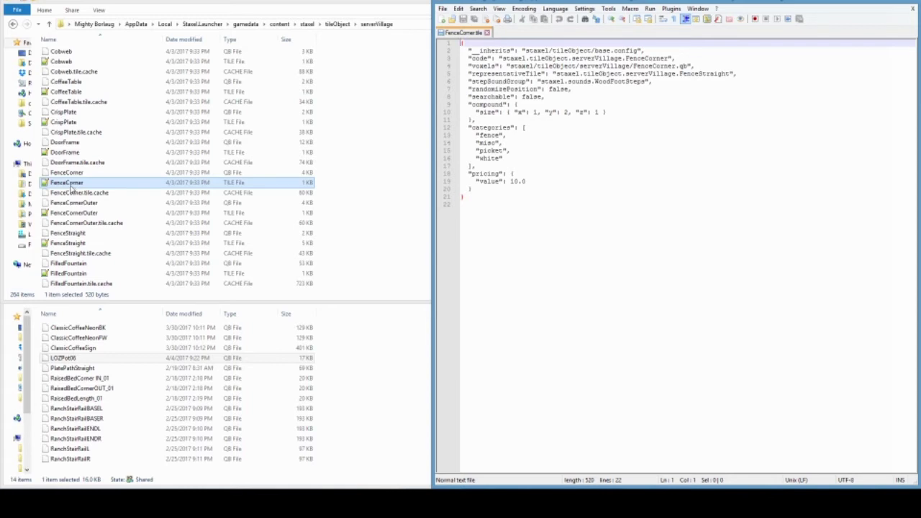
{"action": "right_click", "coordinate": [72, 186]}
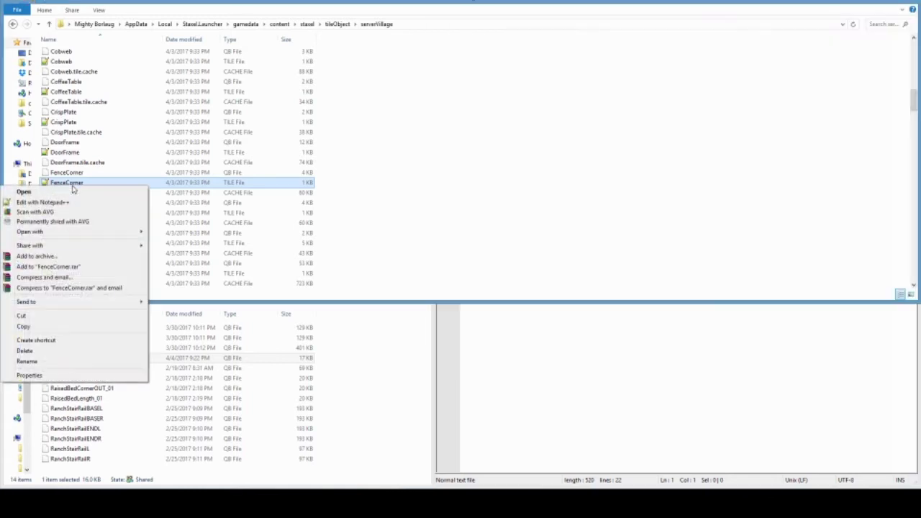
{"action": "left_click", "coordinate": [22, 327]}
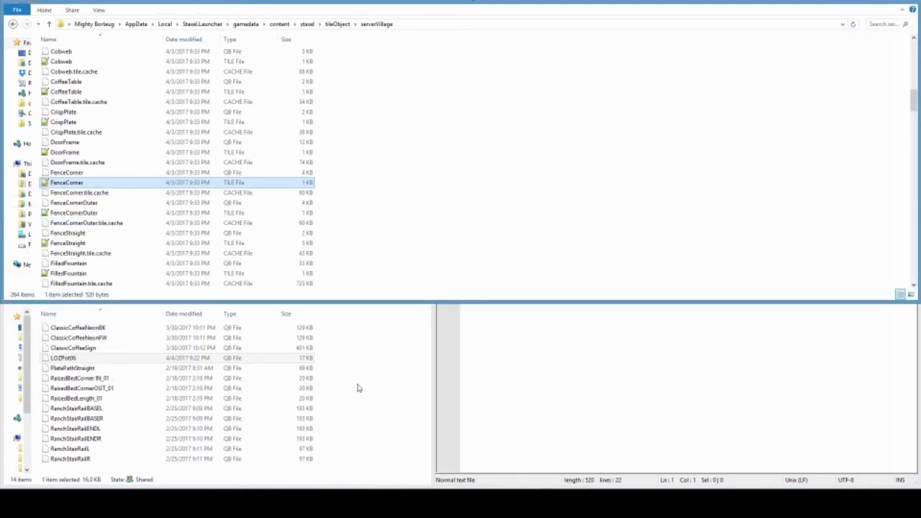
{"action": "left_click", "coordinate": [62, 457]}
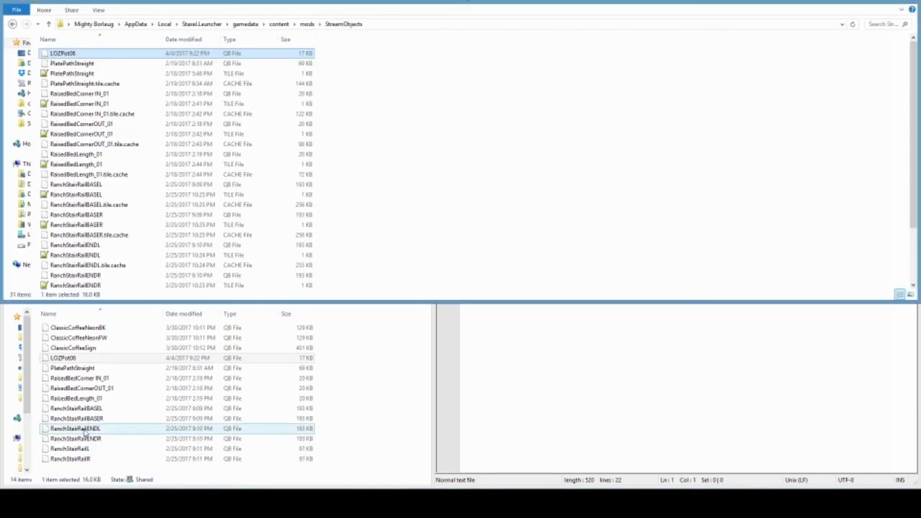
{"action": "right_click", "coordinate": [371, 80]}
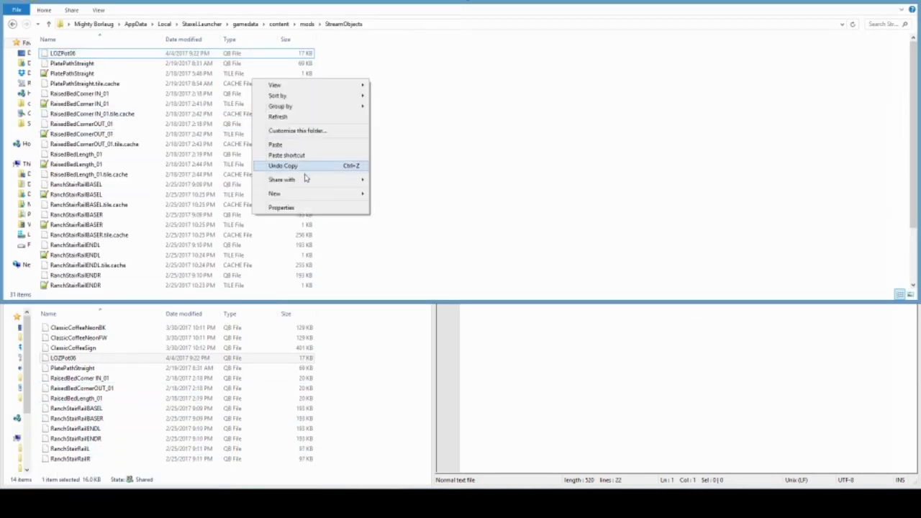
{"action": "left_click", "coordinate": [277, 145]}
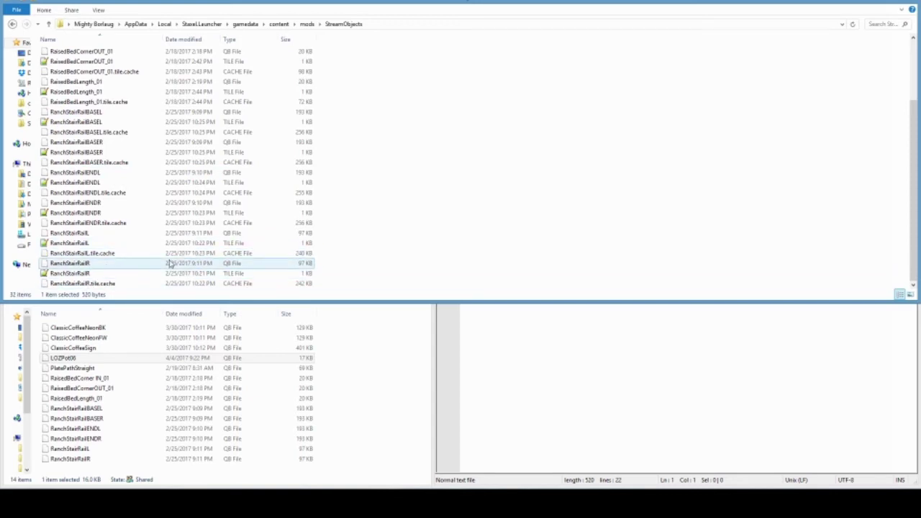
{"action": "scroll", "coordinate": [171, 264], "scroll_direction": "up", "scroll_amount": 3}
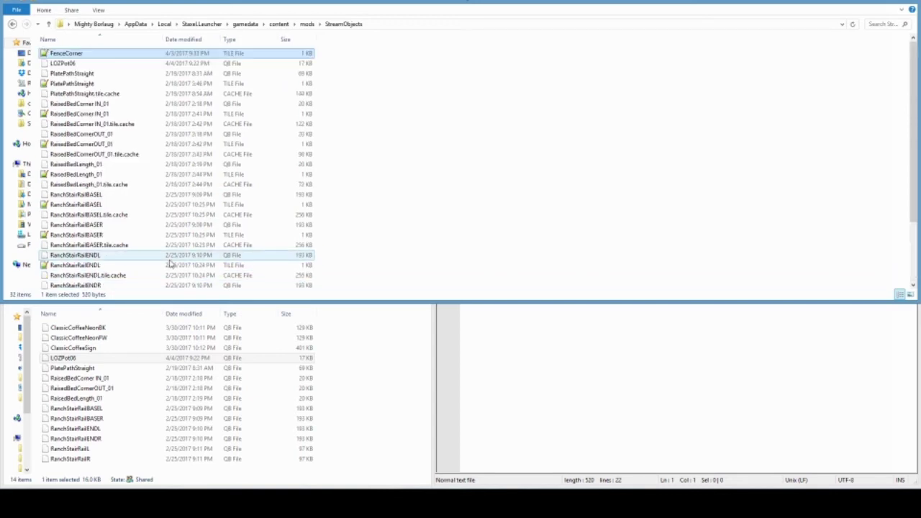
Rename the copied FenceCorner TILE file as LOZPot06, reusing the QB file's name.
{"action": "left_click", "coordinate": [65, 64]}
{"action": "key", "text": "F2"}
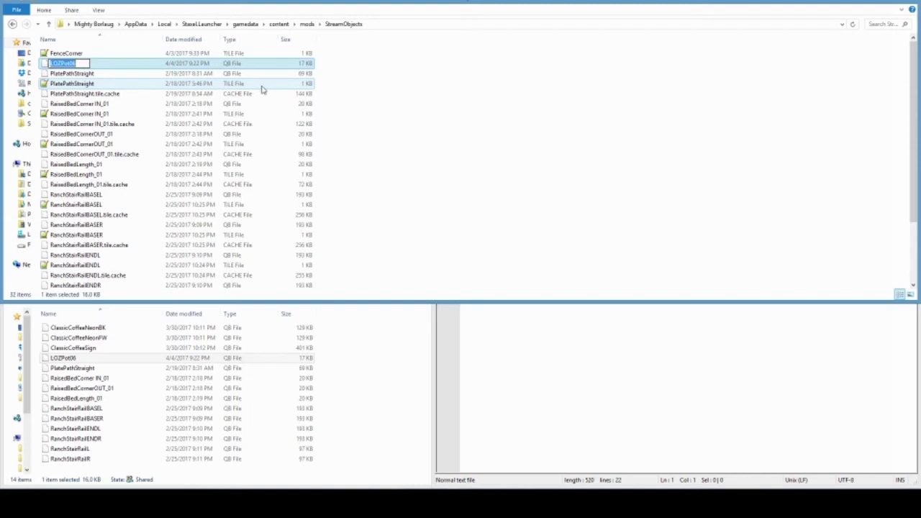
{"action": "left_click", "coordinate": [64, 55]}
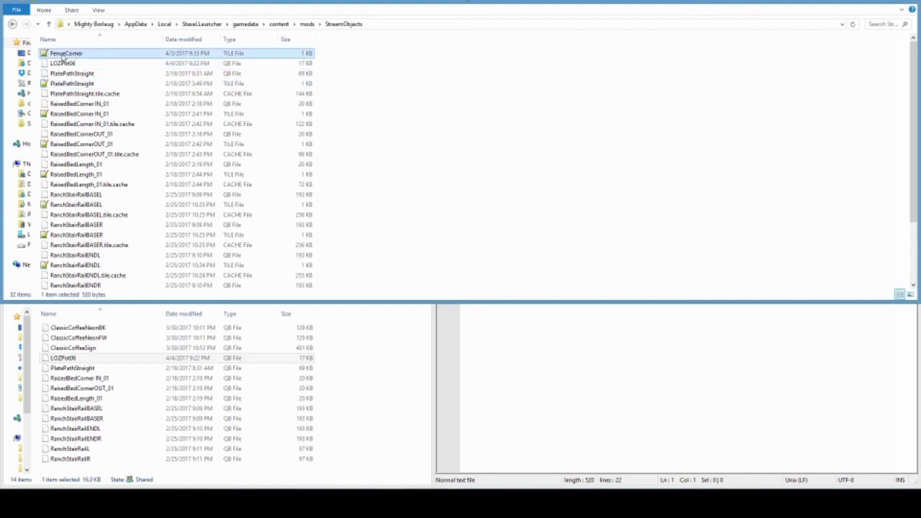
{"action": "key", "text": "F2"}
{"action": "key", "text": "ctrl+v"}
{"action": "key", "text": "Return"}
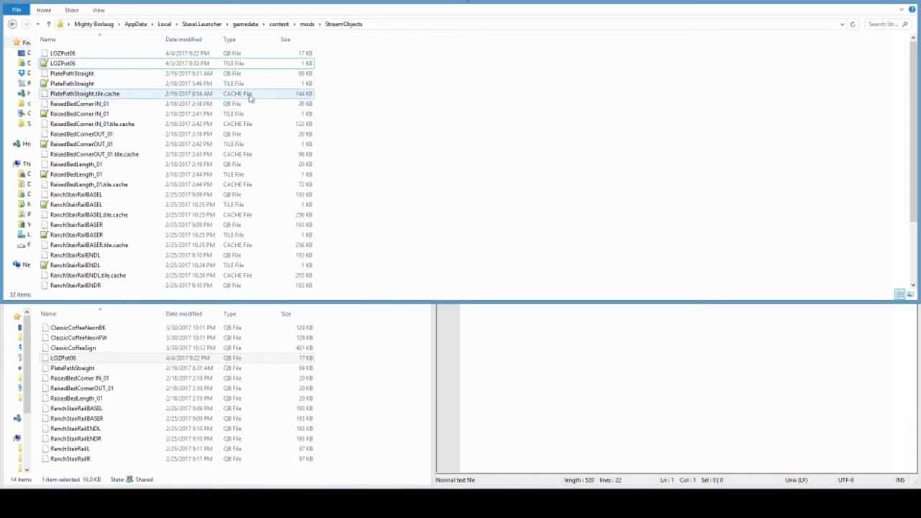
Open the LOZPot06 TILE file in Notepad++ and highlight its __inherits line, followed by its code line.
{"action": "left_click", "coordinate": [69, 63]}
{"action": "double_click", "coordinate": [69, 63]}
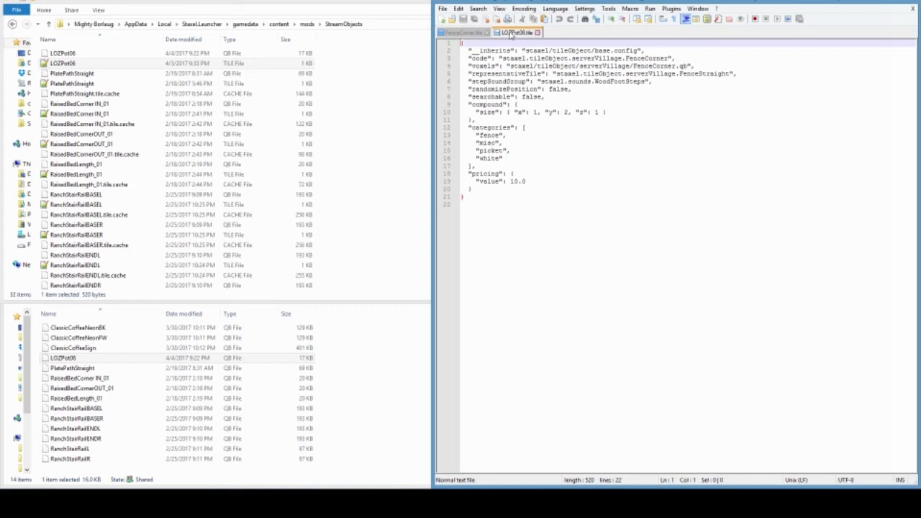
{"action": "left_click_drag", "start_coordinate": [476, 51], "coordinate": [668, 49]}
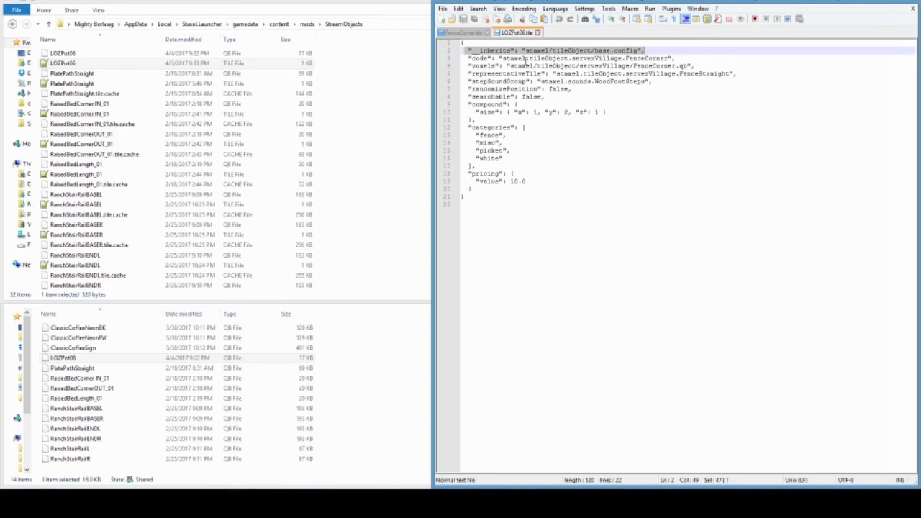
{"action": "left_click_drag", "start_coordinate": [468, 58], "coordinate": [681, 56]}
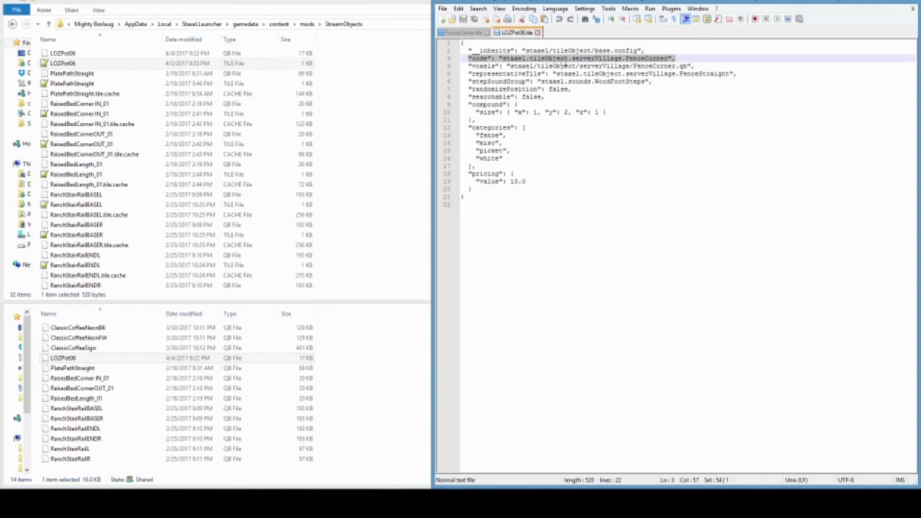
Change the code entry's value to mods.StreamObjects.LOZPot06 in the LOZPot06 tile file.
{"action": "left_click", "coordinate": [661, 59]}
{"action": "left_click_drag", "start_coordinate": [670, 58], "coordinate": [626, 58]}
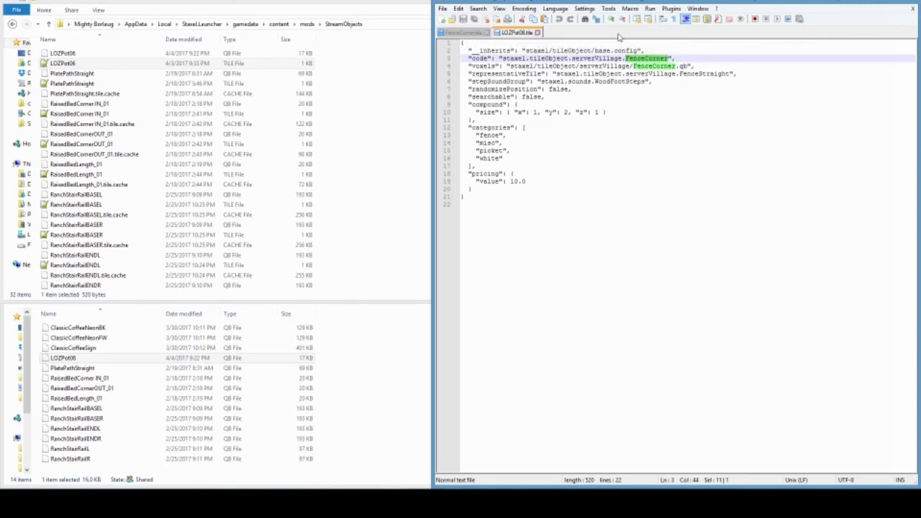
{"action": "key", "text": "ctrl+v"}
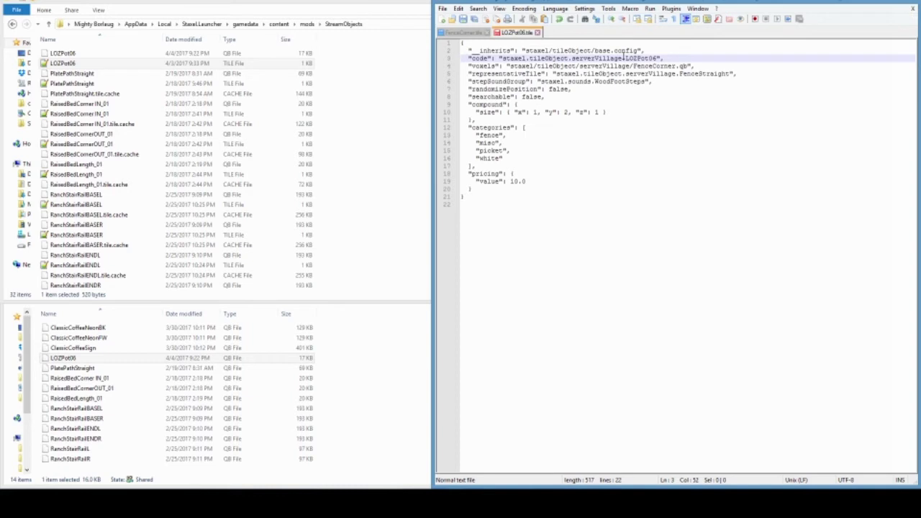
{"action": "left_click_drag", "start_coordinate": [623, 57], "coordinate": [508, 58]}
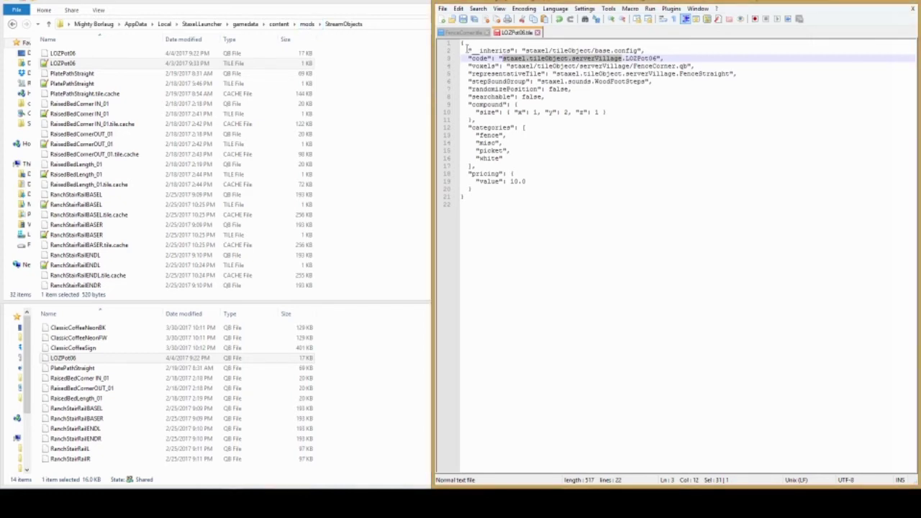
{"action": "type", "text": "mods"}
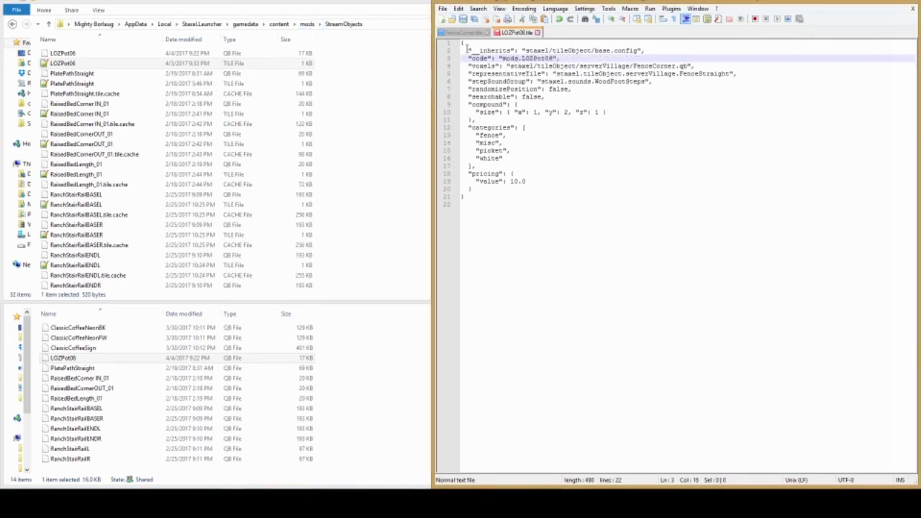
{"action": "type", "text": "."}
{"action": "type", "text": "StreamObjects."}
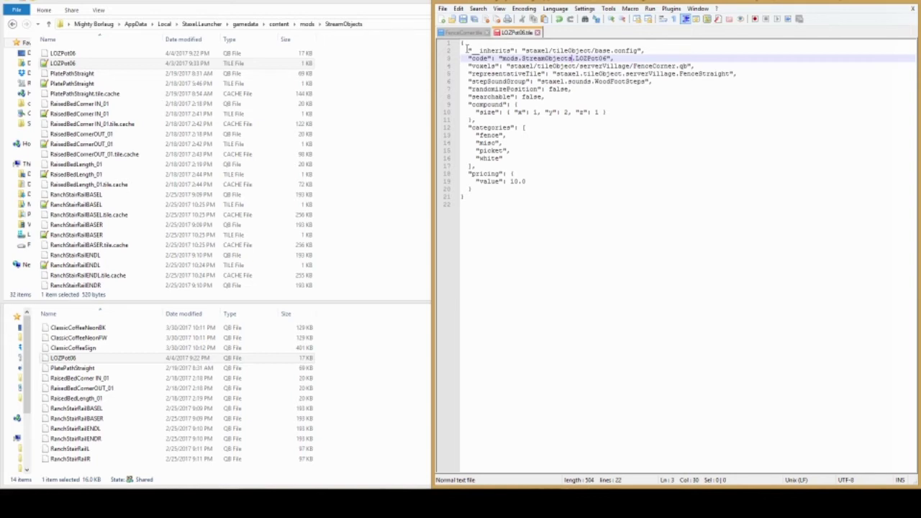
Change the voxels entry's path to mods/StreamObject/LOZPot06.qb.
{"action": "left_click_drag", "start_coordinate": [509, 66], "coordinate": [681, 64]}
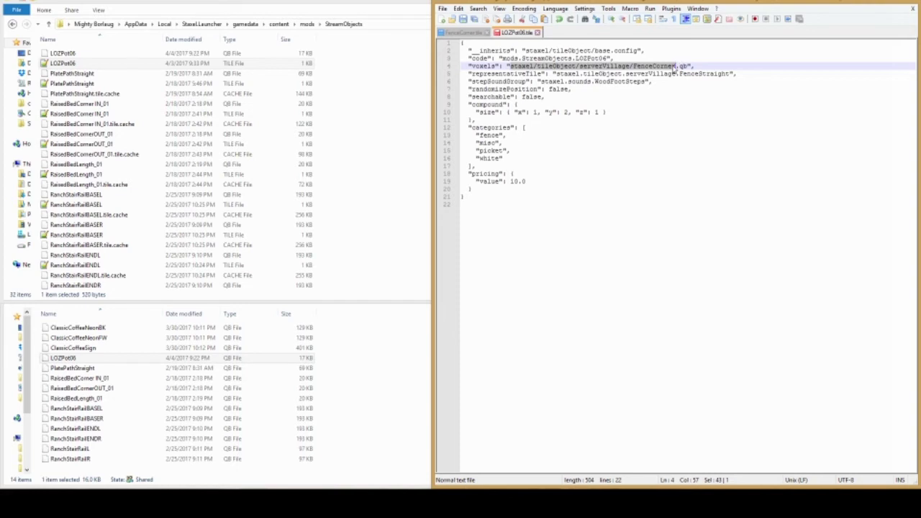
{"action": "left_click_drag", "start_coordinate": [633, 66], "coordinate": [670, 62]}
{"action": "double_click", "coordinate": [670, 65]}
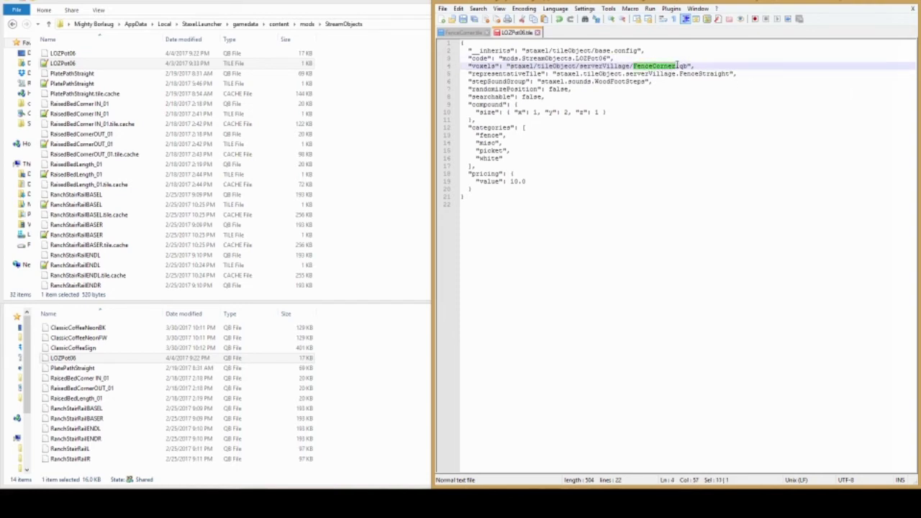
{"action": "key", "text": "ctrl+v"}
{"action": "left_click_drag", "start_coordinate": [632, 65], "coordinate": [510, 67]}
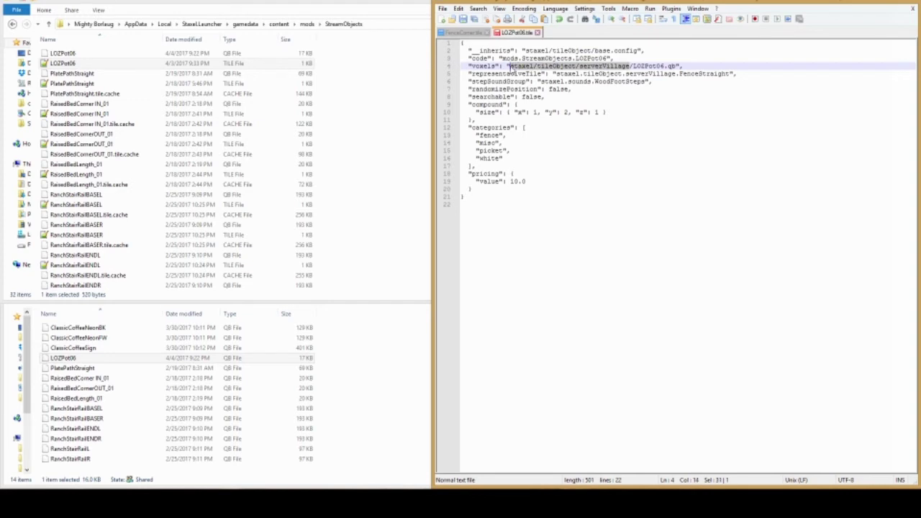
{"action": "type", "text": "mods"}
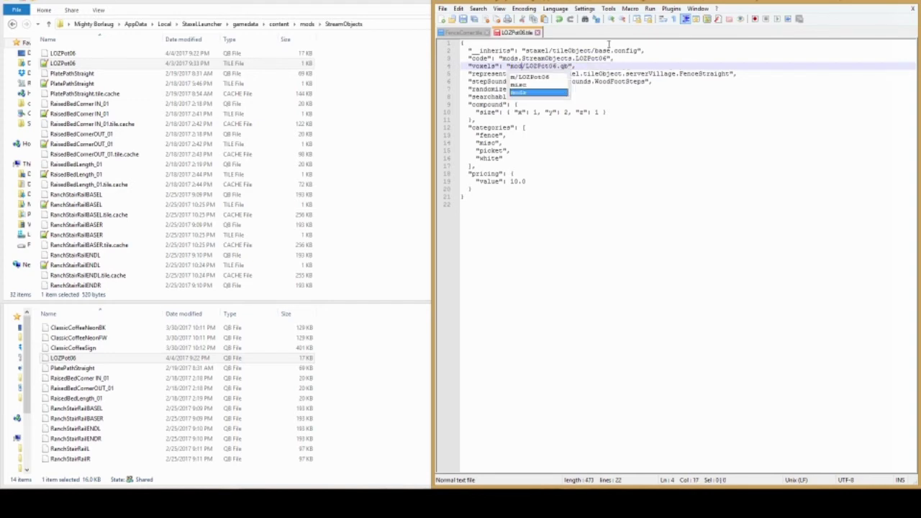
{"action": "type", "text": "/"}
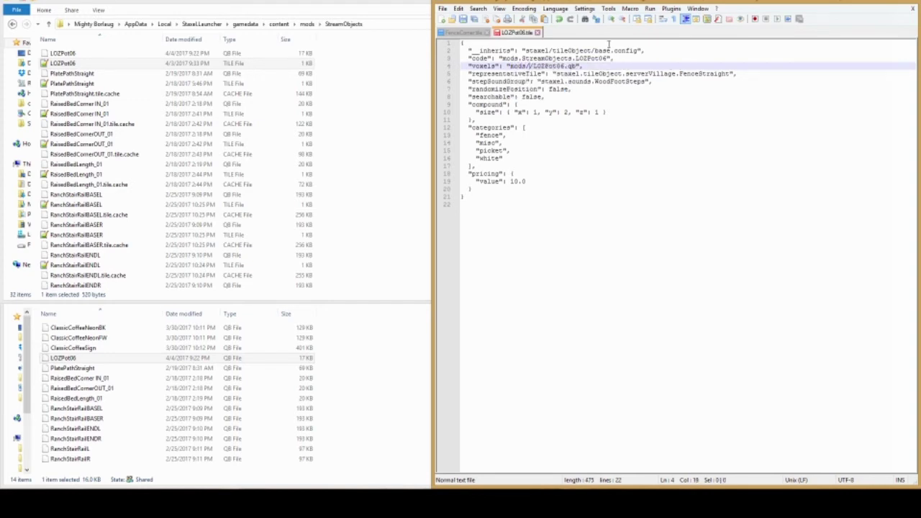
{"action": "type", "text": "StreamObj"}
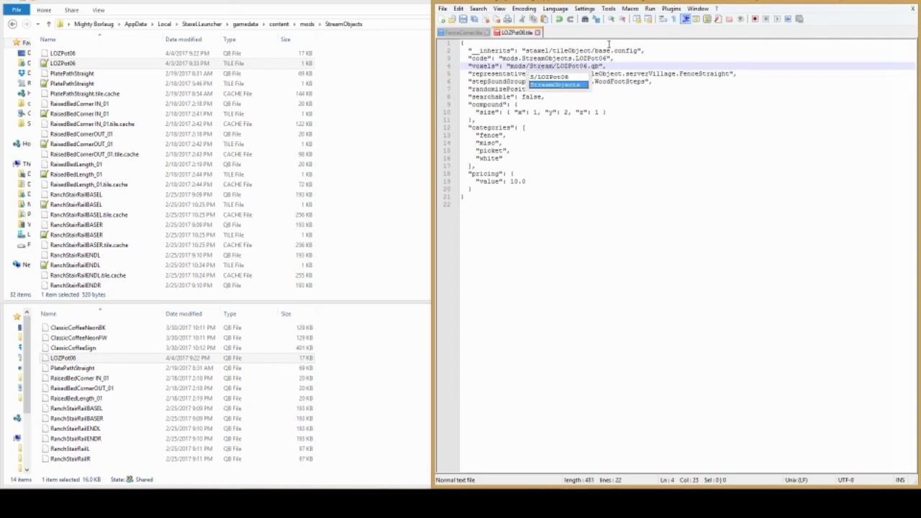
{"action": "type", "text": "ect"}
{"action": "left_click", "coordinate": [560, 58]}
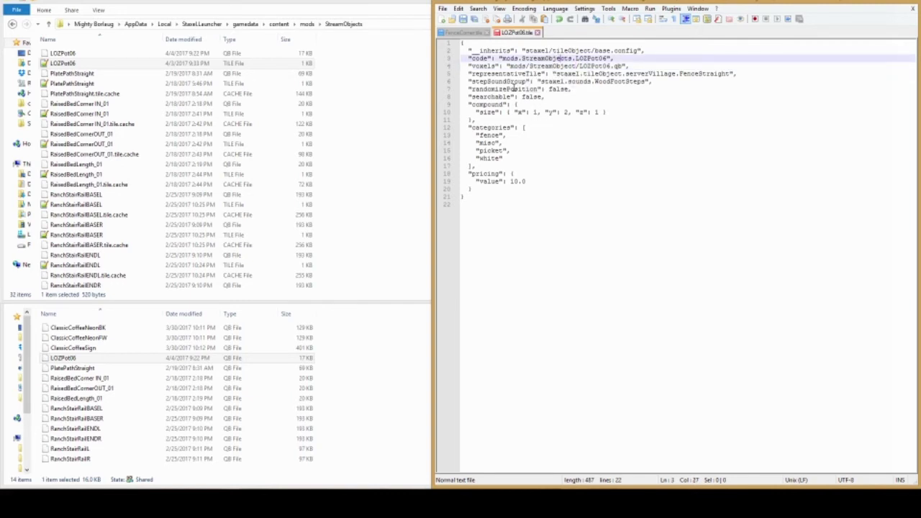
Delete the representativeTile line and close the blank gap it leaves above stepSoundGroup.
{"action": "left_click_drag", "start_coordinate": [466, 73], "coordinate": [746, 73]}
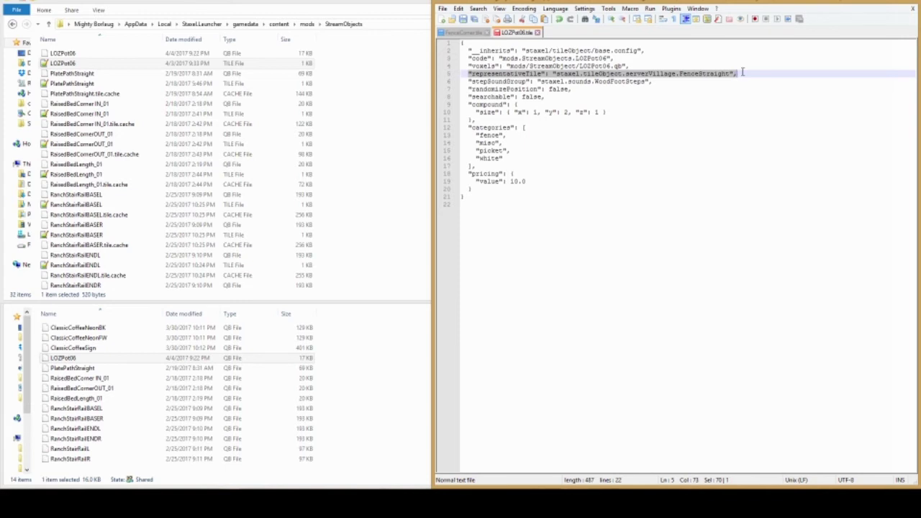
{"action": "key", "text": "Delete"}
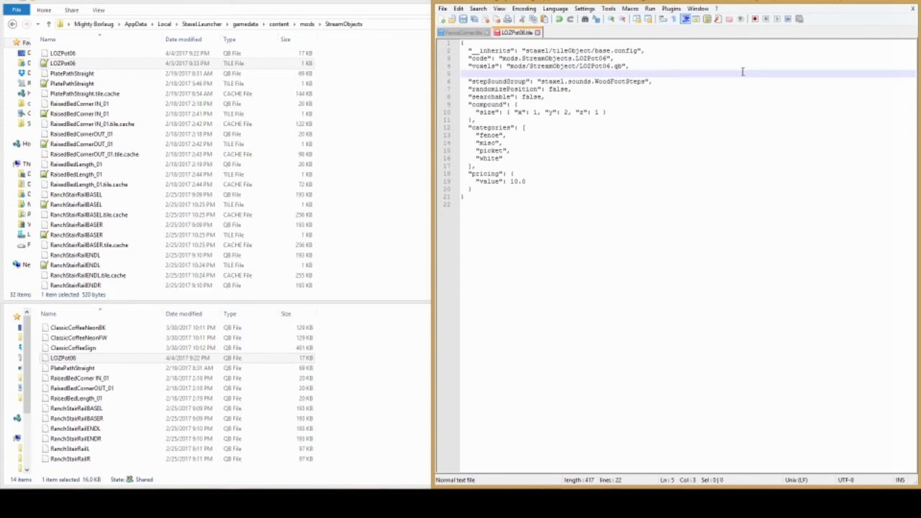
{"action": "key", "text": "Delete"}
{"action": "key", "text": "Delete"}
{"action": "key", "text": "Delete"}
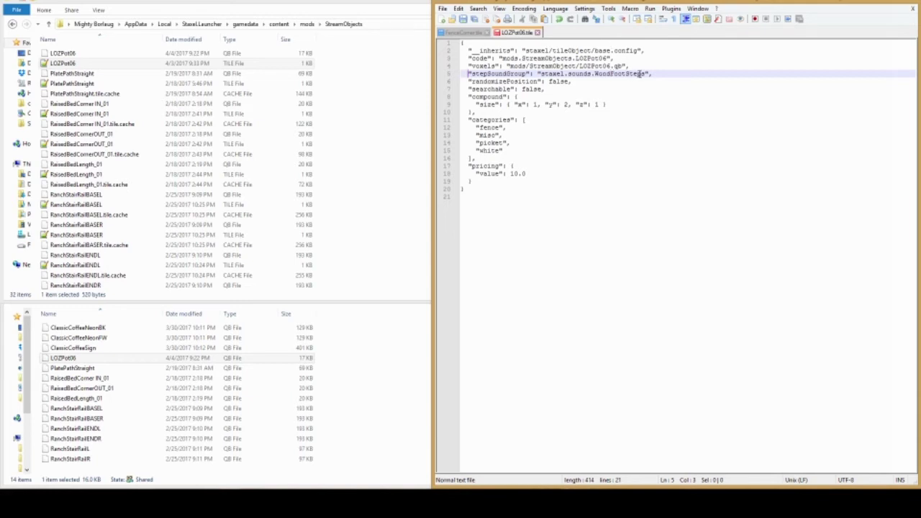
Highlight the randomizePosition line to point it out, and clear the selection.
{"action": "left_click_drag", "start_coordinate": [469, 82], "coordinate": [563, 82]}
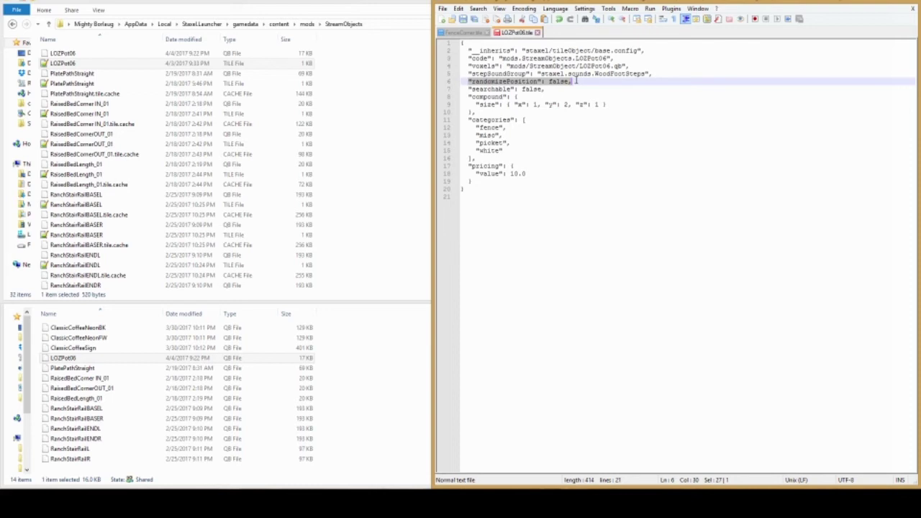
{"action": "left_click", "coordinate": [576, 80]}
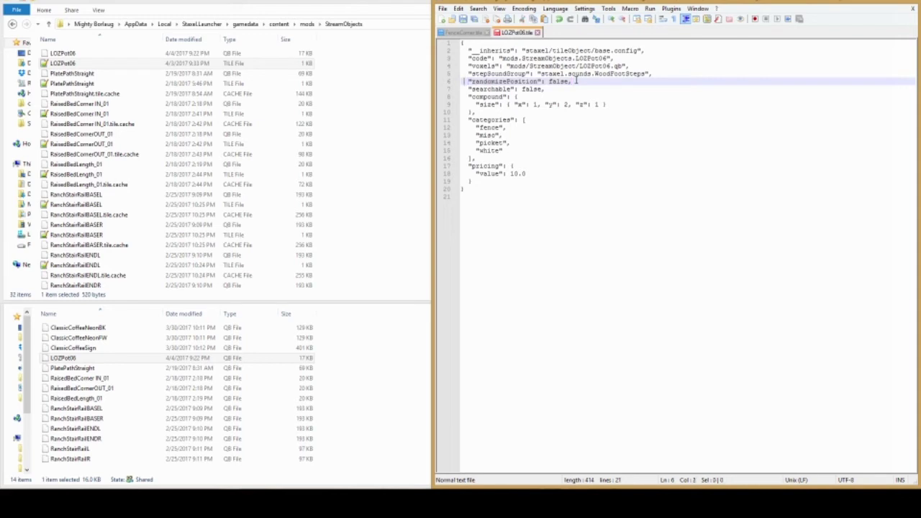
Set the randomizePosition entry in the LOZPot06 tile file to true.
{"action": "key", "text": "BackSpace"}
{"action": "key", "text": "BackSpace"}
{"action": "key", "text": "BackSpace"}
{"action": "key", "text": "BackSpace"}
{"action": "key", "text": "BackSpace"}
{"action": "key", "text": "BackSpace"}
{"action": "type", "text": "true,"}
{"action": "key", "text": "Down"}
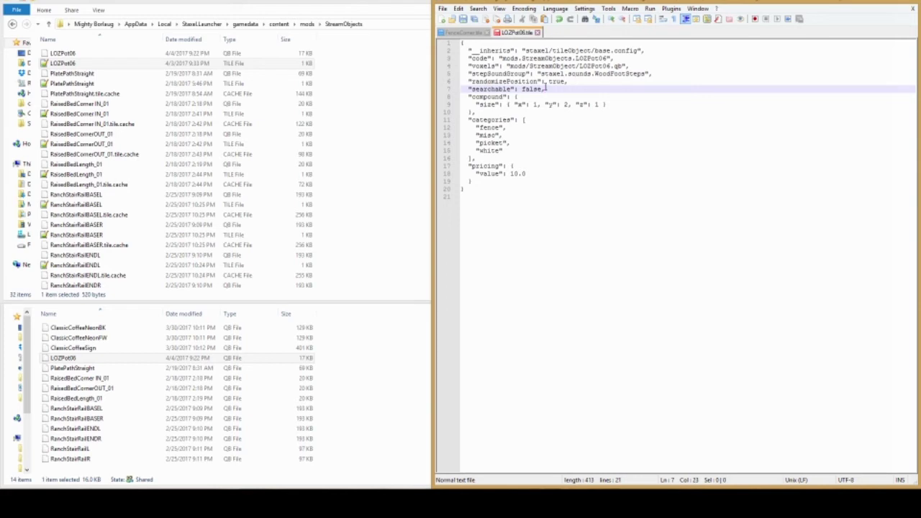
Replace the searchable line with an "attachtobelow": true entry below randomizePosition.
{"action": "left_click_drag", "start_coordinate": [545, 89], "coordinate": [463, 88]}
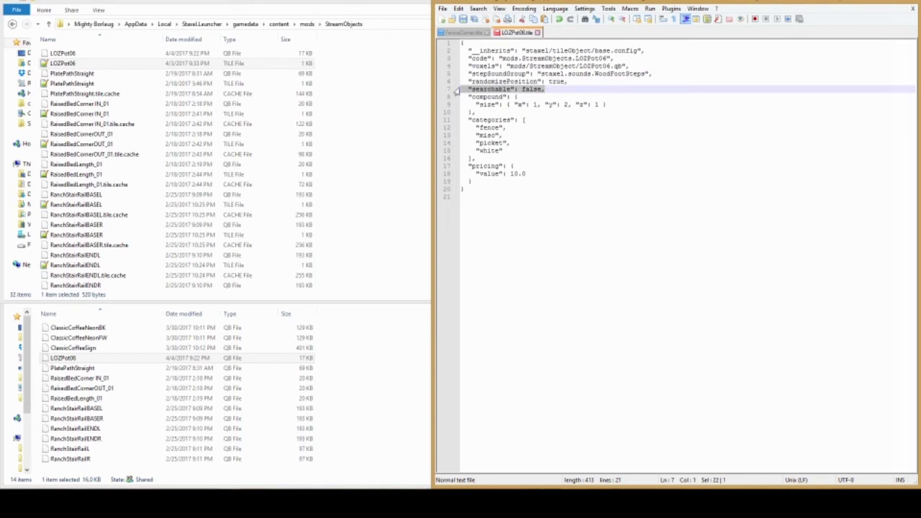
{"action": "key", "text": "Delete"}
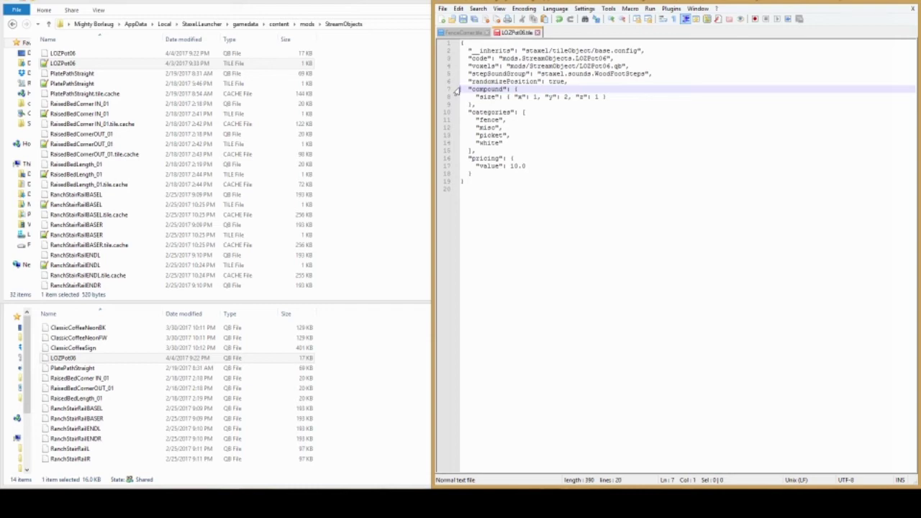
{"action": "left_click", "coordinate": [572, 81]}
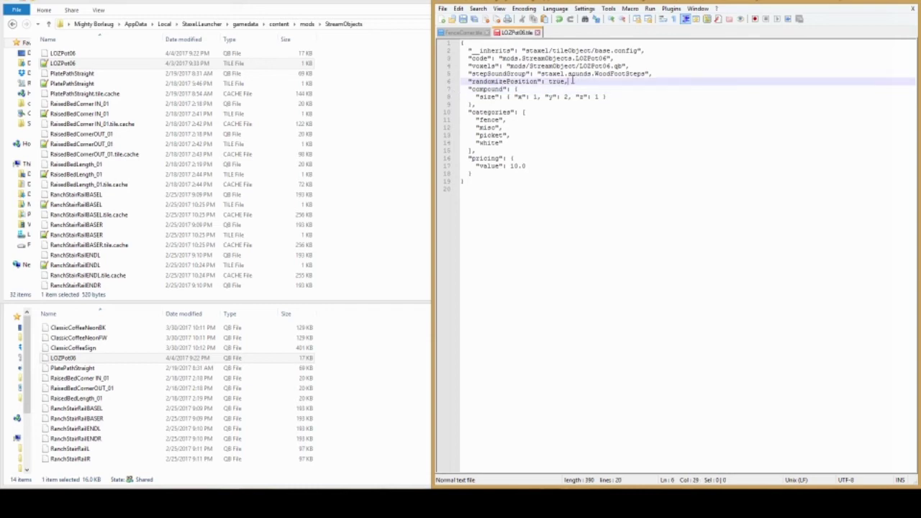
{"action": "key", "text": "Return"}
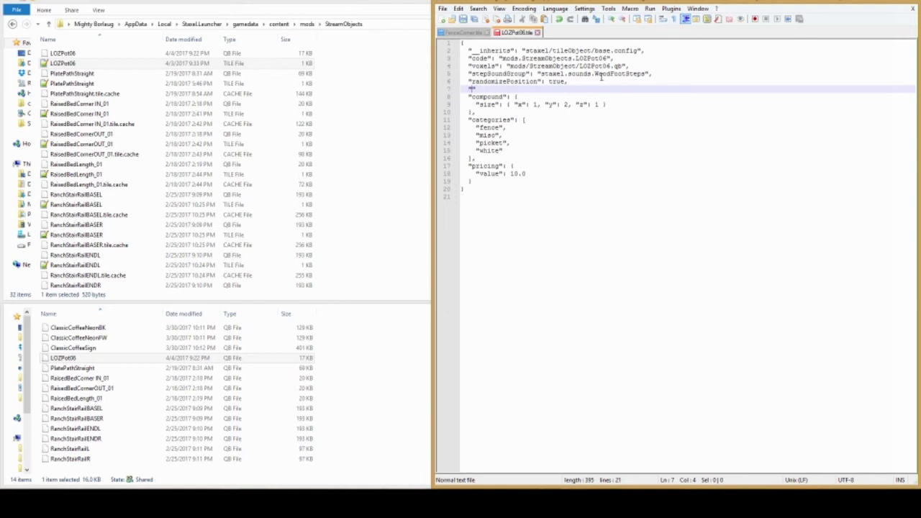
{"action": "type", "text": "attachToBelow\""}
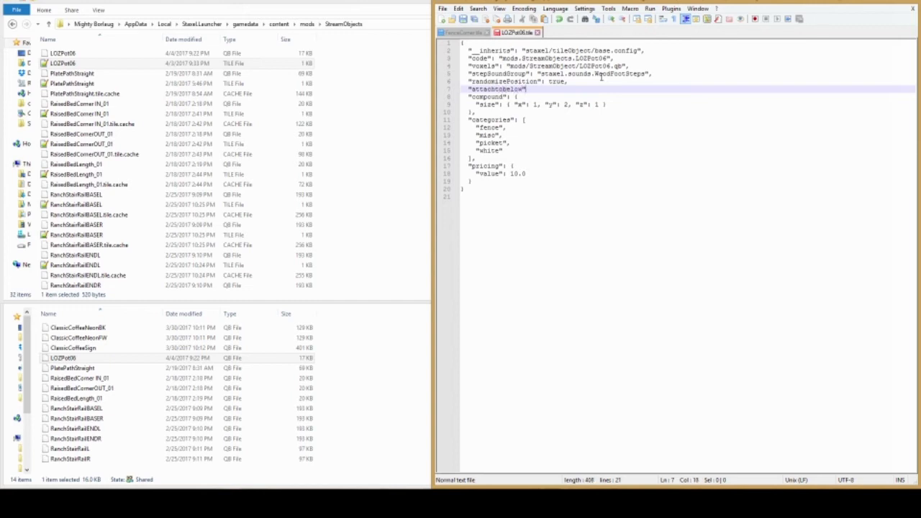
{"action": "type", "text": ":"}
{"action": "type", "text": "tr"}
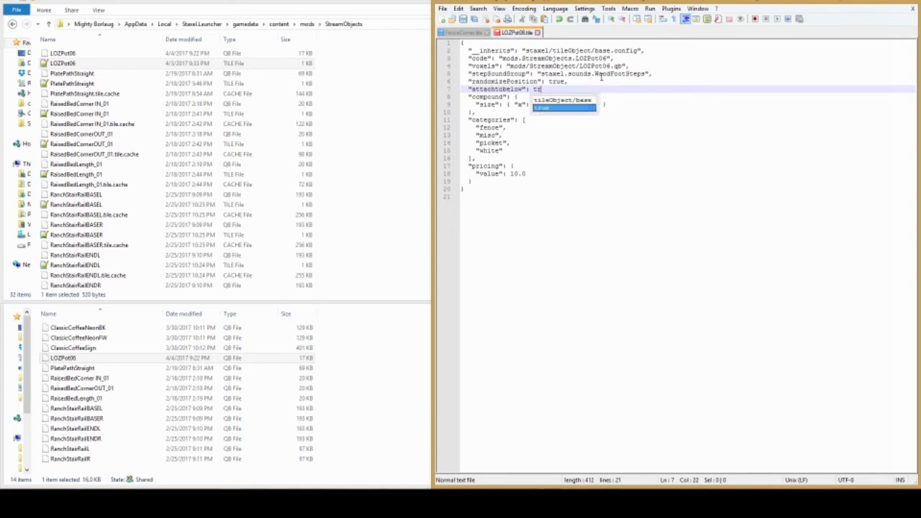
{"action": "type", "text": "ue,"}
{"action": "left_click", "coordinate": [574, 81]}
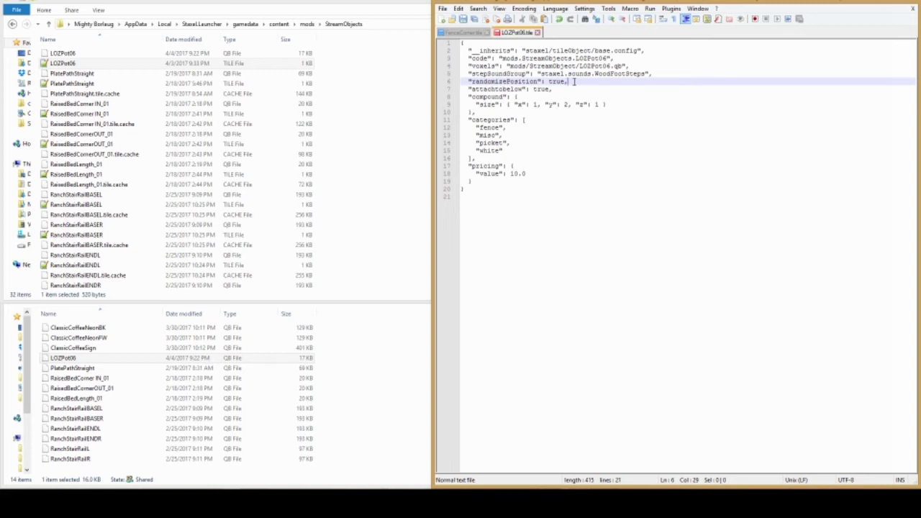
Set the y value of the compound size to 1 and highlight the compound block to point it out.
{"action": "left_click", "coordinate": [525, 96]}
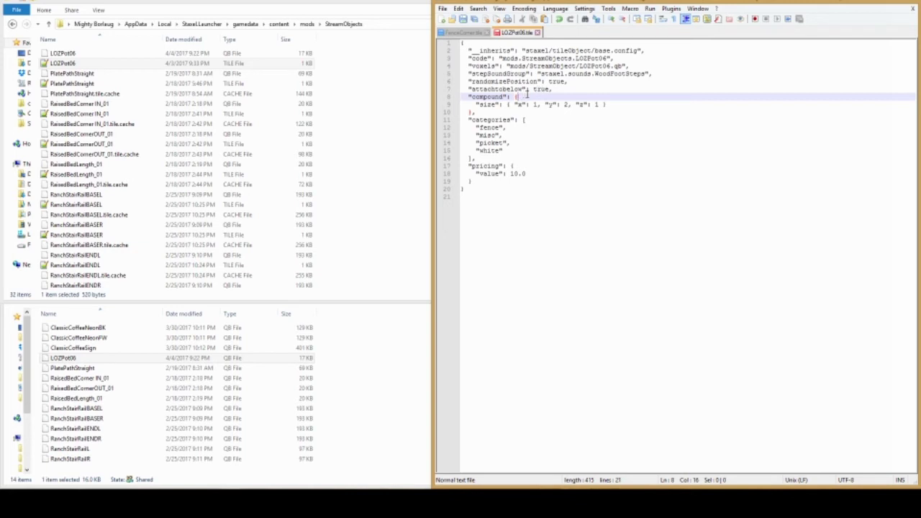
{"action": "left_click", "coordinate": [607, 104]}
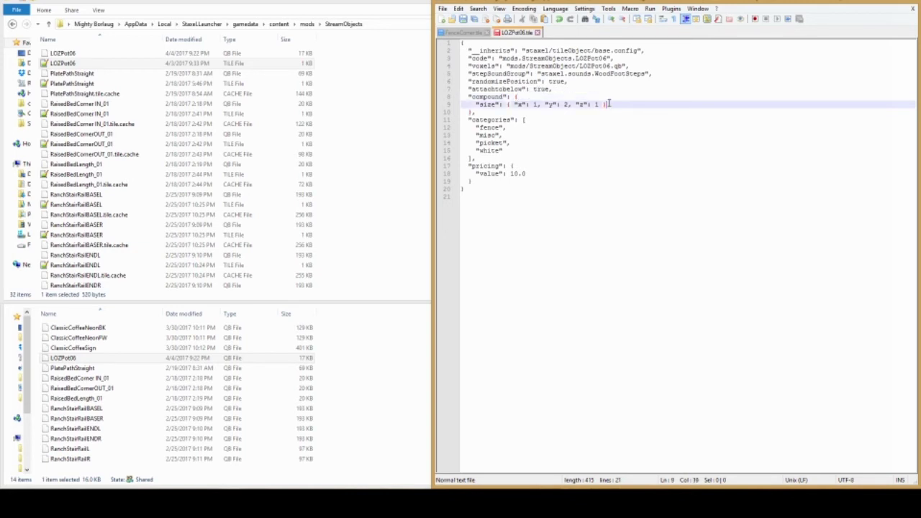
{"action": "double_click", "coordinate": [566, 105]}
{"action": "type", "text": "1"}
{"action": "left_click_drag", "start_coordinate": [468, 97], "coordinate": [497, 109]}
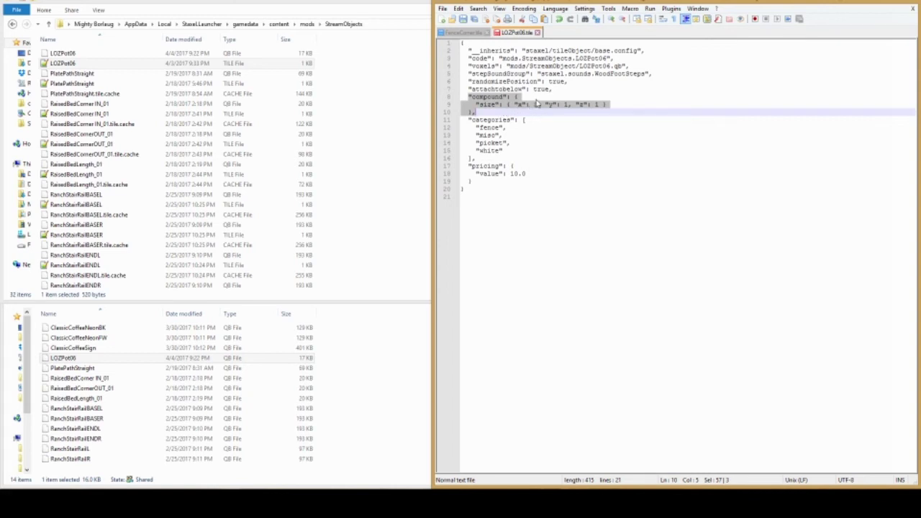
{"action": "left_click", "coordinate": [572, 104]}
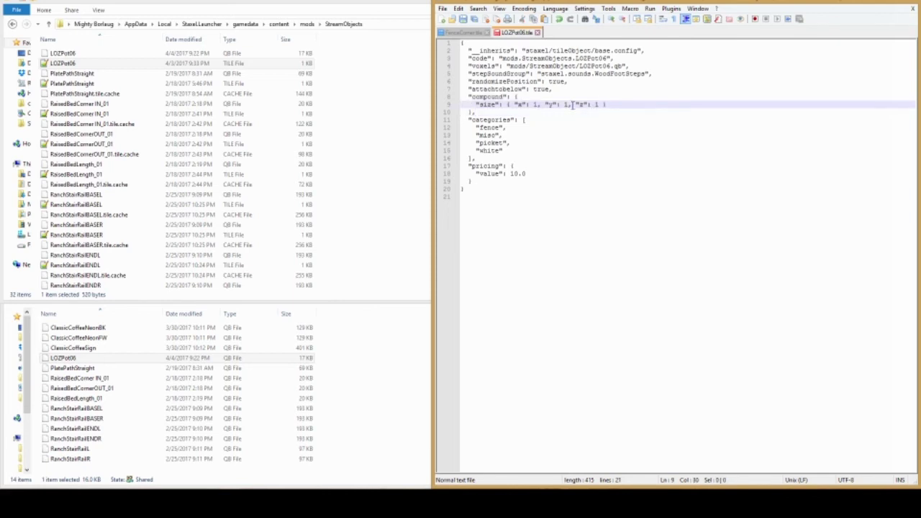
Replace the fence entry in the categories list with blue.
{"action": "left_click", "coordinate": [536, 120]}
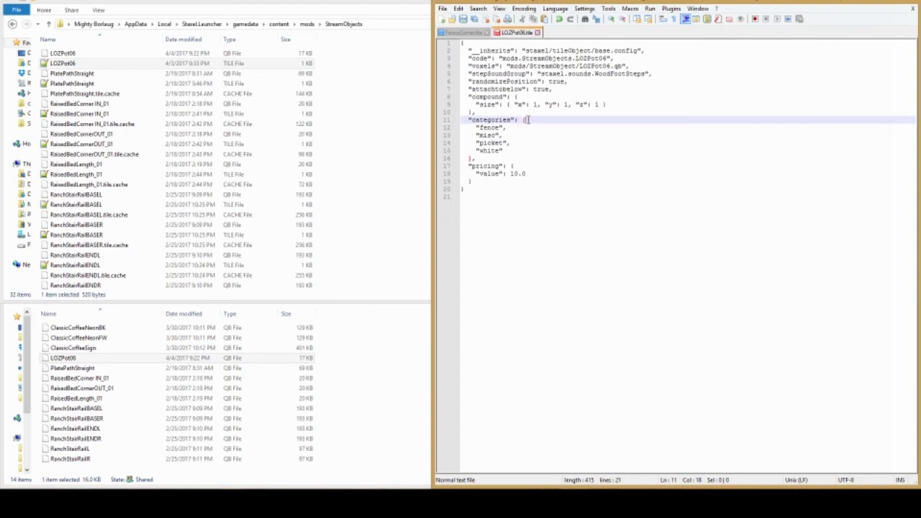
{"action": "left_click", "coordinate": [504, 127]}
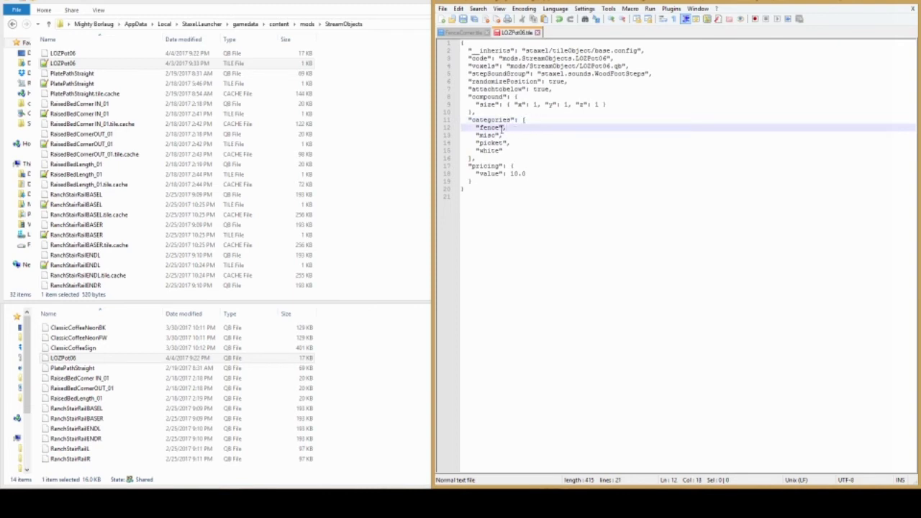
{"action": "left_click", "coordinate": [483, 134]}
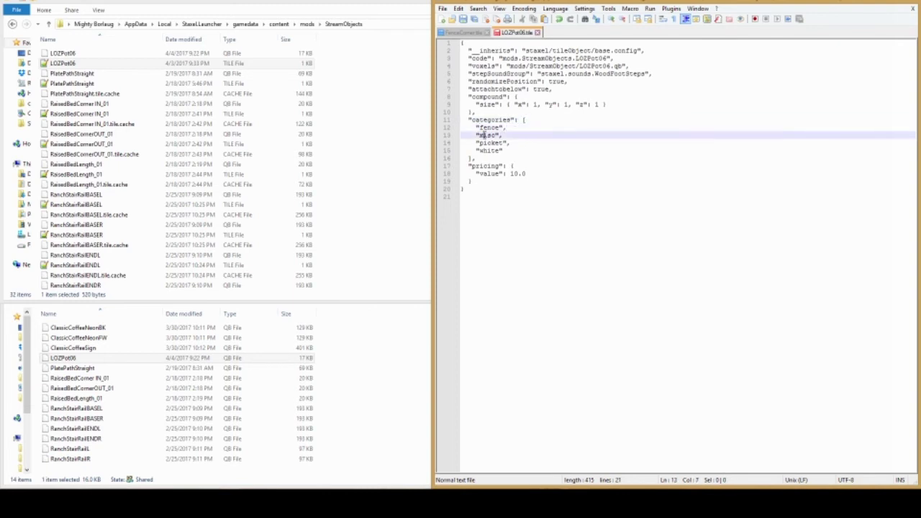
{"action": "left_click", "coordinate": [481, 143]}
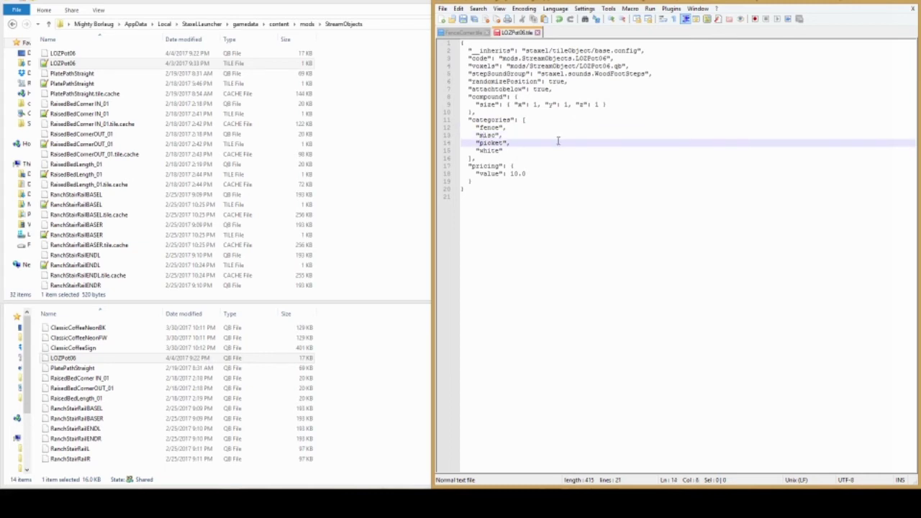
{"action": "left_click", "coordinate": [482, 150]}
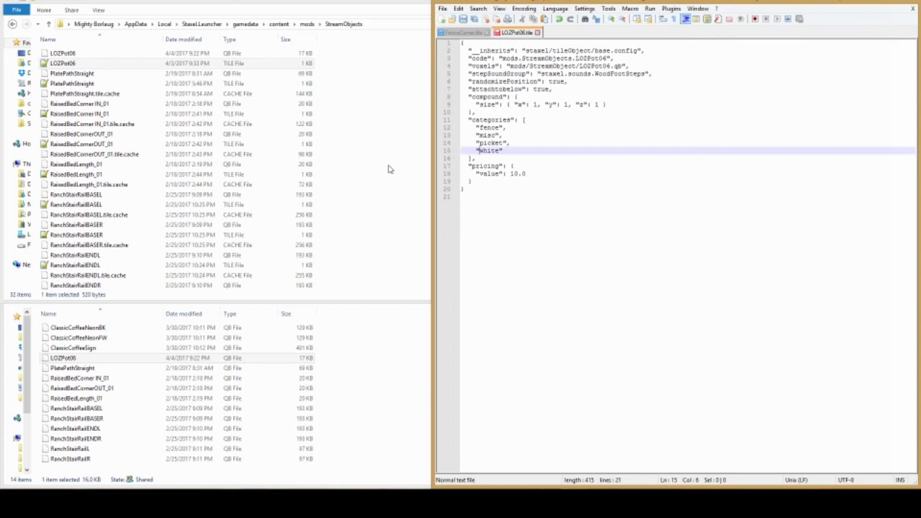
{"action": "key", "text": "Up"}
{"action": "key", "text": "Up"}
{"action": "key", "text": "Up"}
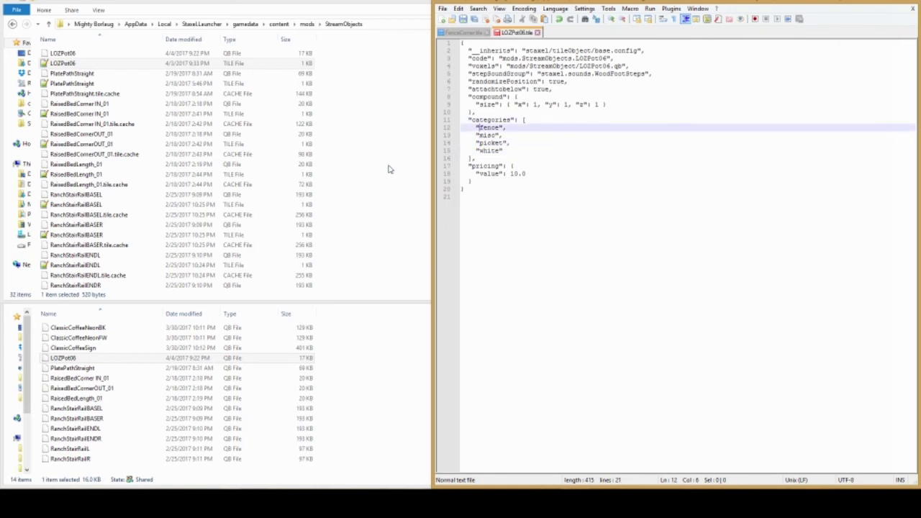
{"action": "key", "text": "Delete"}
{"action": "key", "text": "Delete"}
{"action": "key", "text": "Delete"}
{"action": "key", "text": "Delete"}
{"action": "key", "text": "Delete"}
{"action": "type", "text": "blue"}
Replace the misc category with pot.
{"action": "key", "text": "BackSpace"}
{"action": "key", "text": "BackSpace"}
{"action": "key", "text": "BackSpace"}
{"action": "key", "text": "BackSpace"}
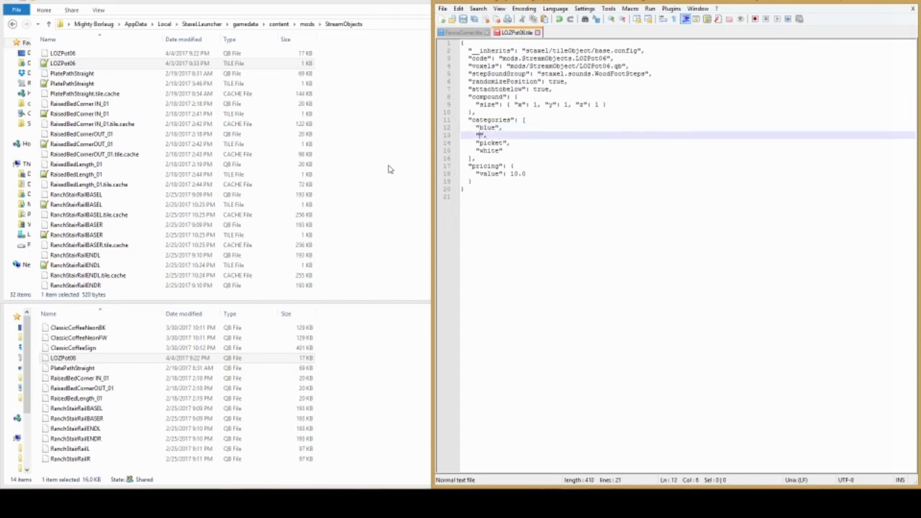
{"action": "type", "text": "pot"}
{"action": "key", "text": "Down"}
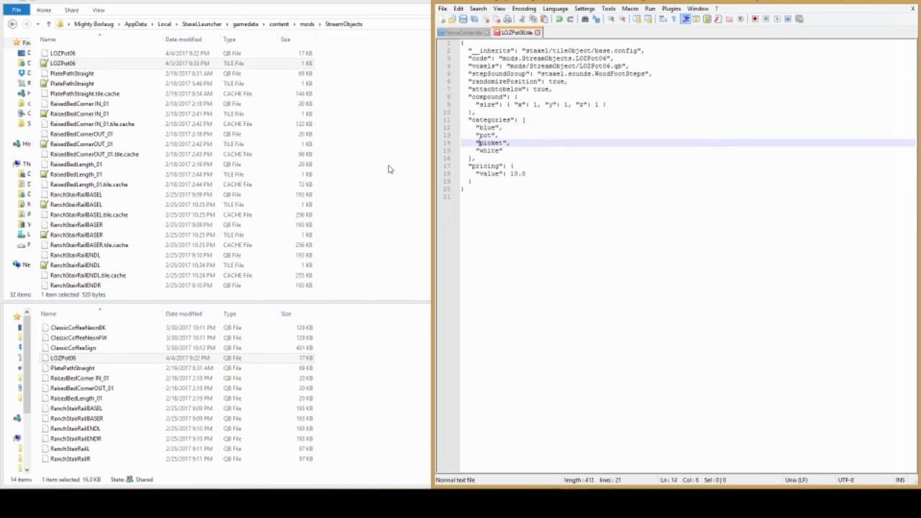
Replace the picket category with jar and enter white as the last category.
{"action": "key", "text": "Delete"}
{"action": "key", "text": "Delete"}
{"action": "key", "text": "Delete"}
{"action": "key", "text": "Down"}
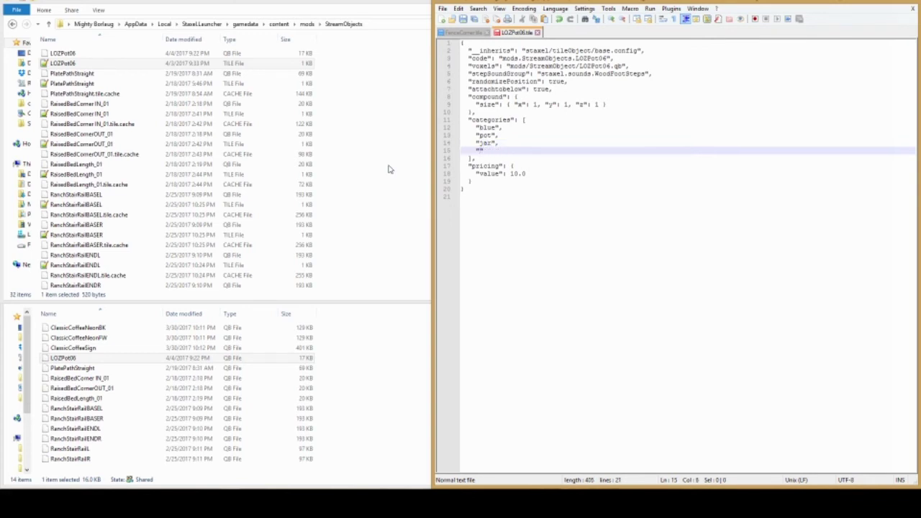
{"action": "type", "text": "white"}
Set the pricing value to 25.0 and save the tile file.
{"action": "left_click_drag", "start_coordinate": [466, 166], "coordinate": [535, 173]}
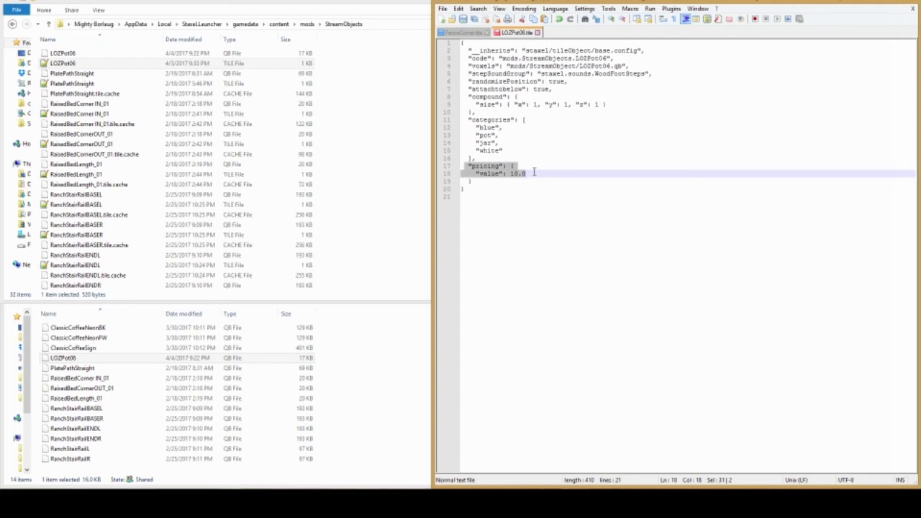
{"action": "left_click", "coordinate": [518, 174]}
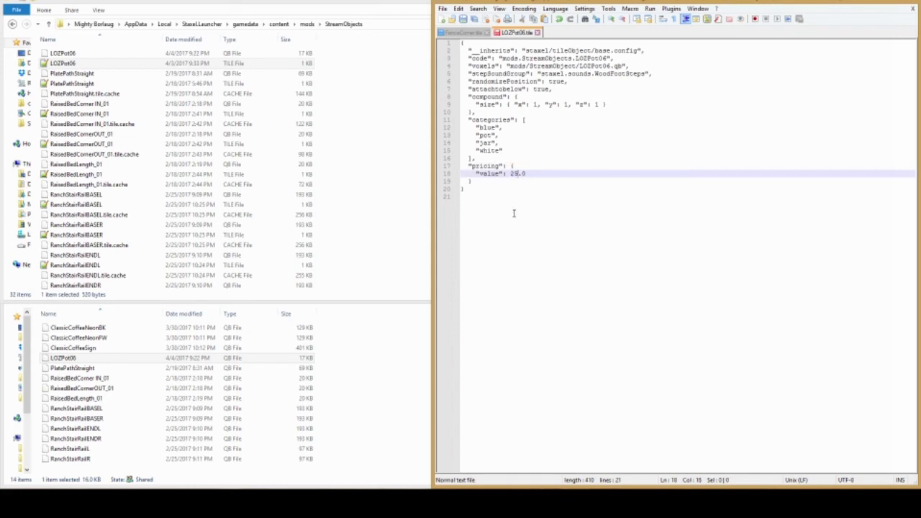
{"action": "key", "text": "Down"}
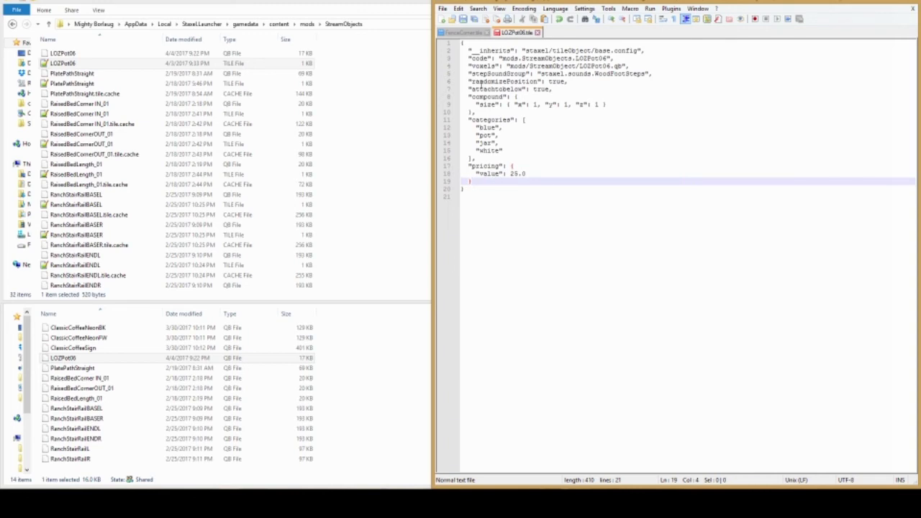
{"action": "left_click", "coordinate": [464, 19]}
Compare the LOZPot06 files in the StreamObjects folder with the QB, TILE and CACHE files of PlatePathStraight.
{"action": "left_click", "coordinate": [82, 53]}
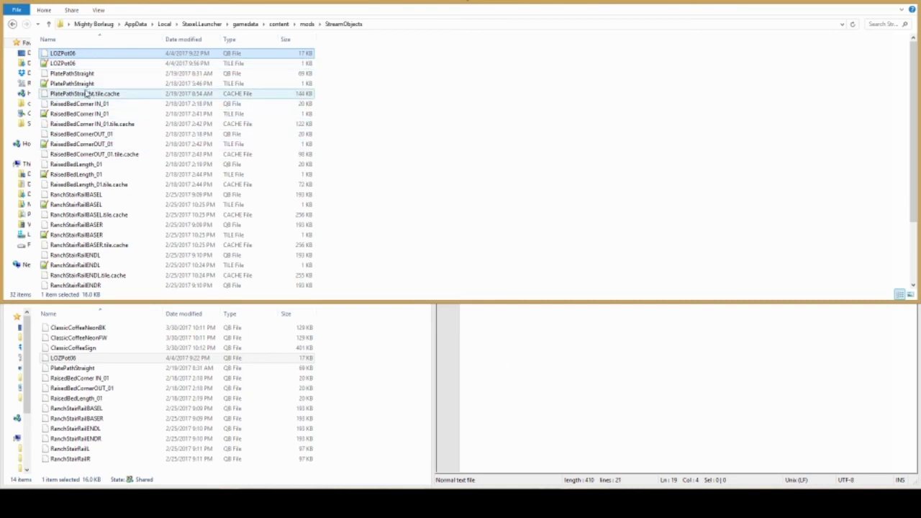
{"action": "left_click", "coordinate": [78, 85]}
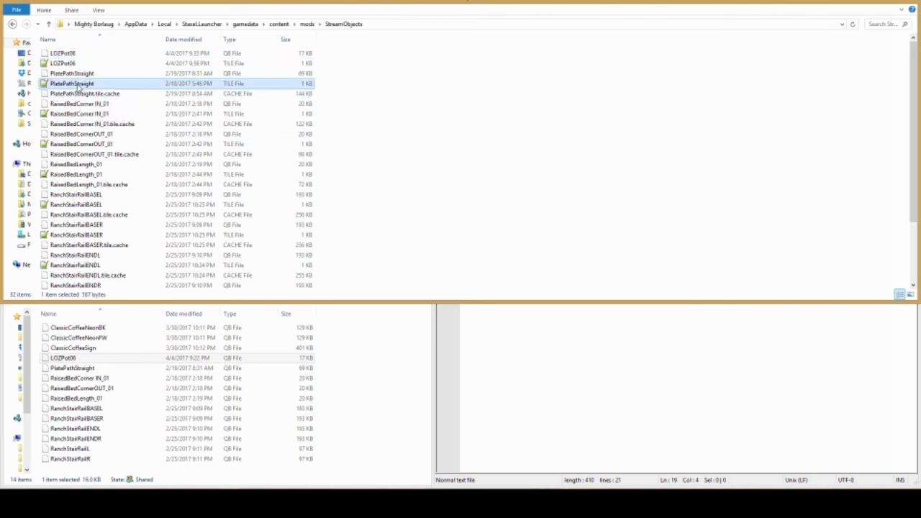
{"action": "left_click", "coordinate": [77, 75]}
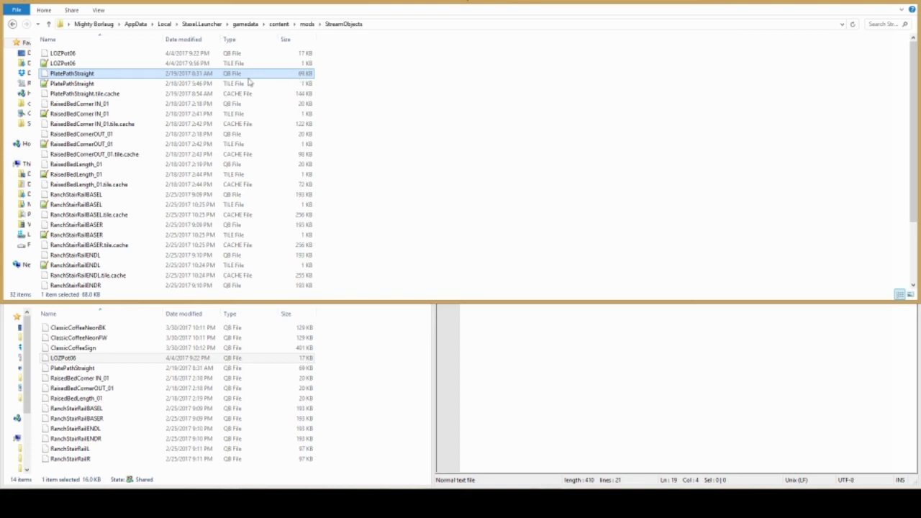
{"action": "left_click", "coordinate": [179, 84]}
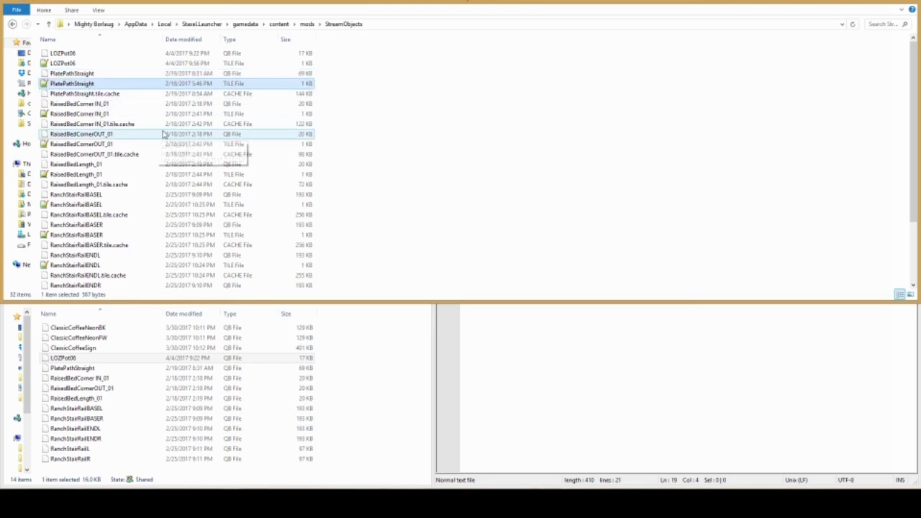
{"action": "left_click", "coordinate": [95, 95]}
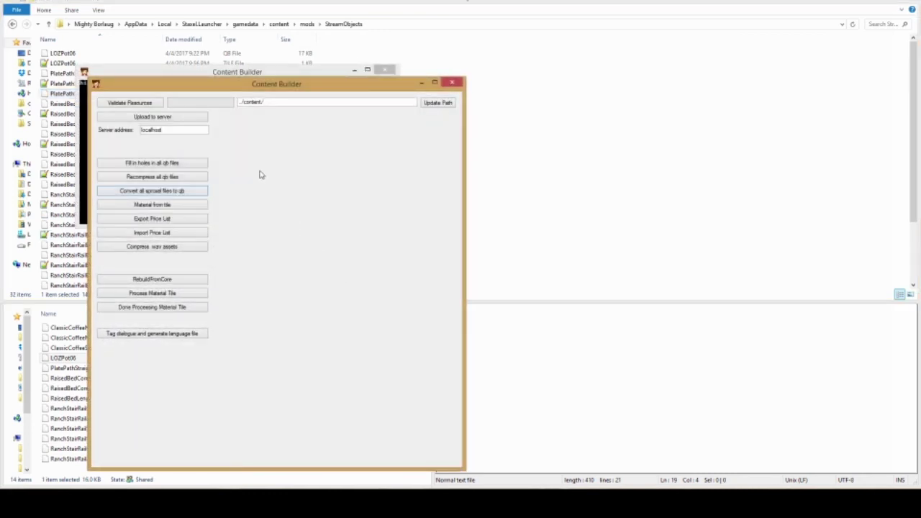
Validate the resources under ../content/ in Content Builder.
{"action": "left_click_drag", "start_coordinate": [300, 90], "coordinate": [293, 93]}
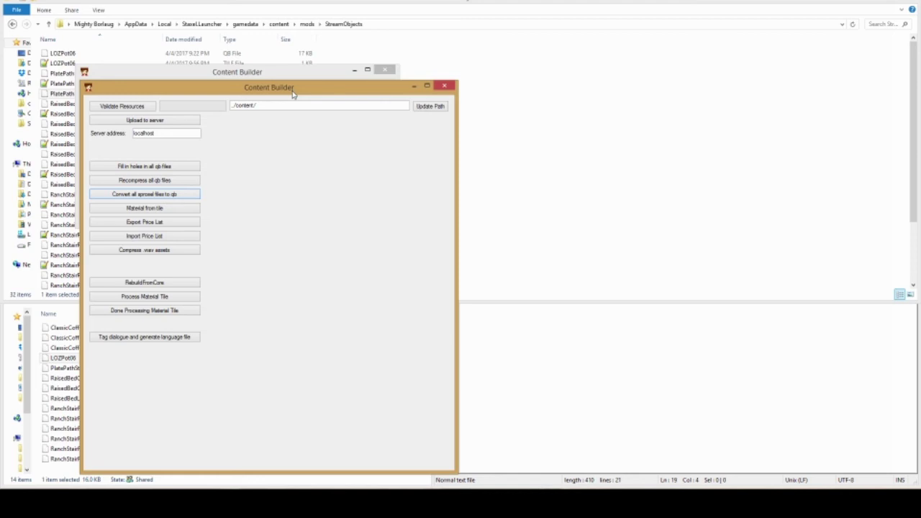
{"action": "left_click", "coordinate": [149, 107]}
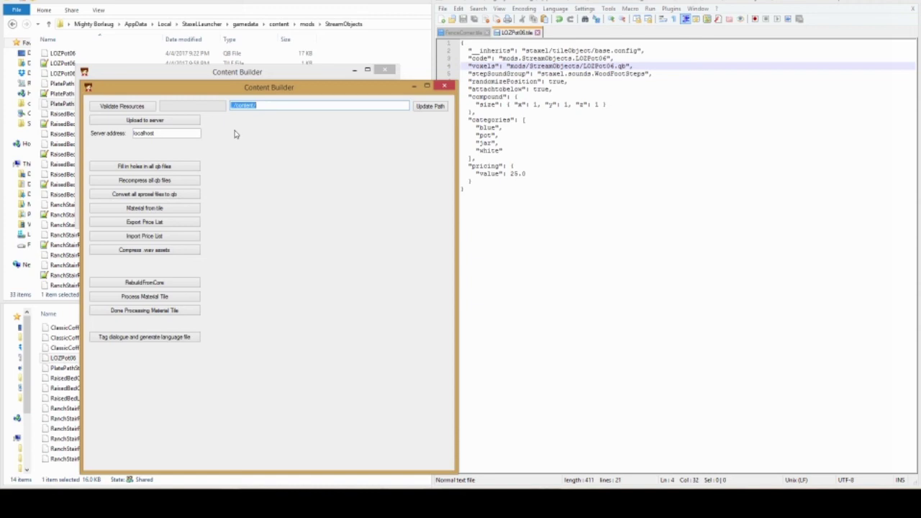
Switch to the StreamObjects folder and examine the LOZPot06 tile file and its tile.cache file.
{"action": "key", "text": "alt+Tab"}
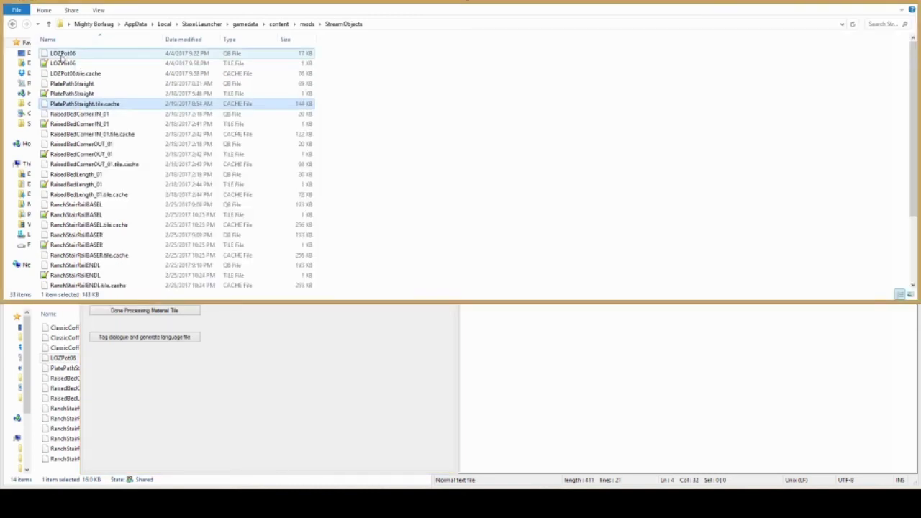
{"action": "left_click", "coordinate": [63, 63]}
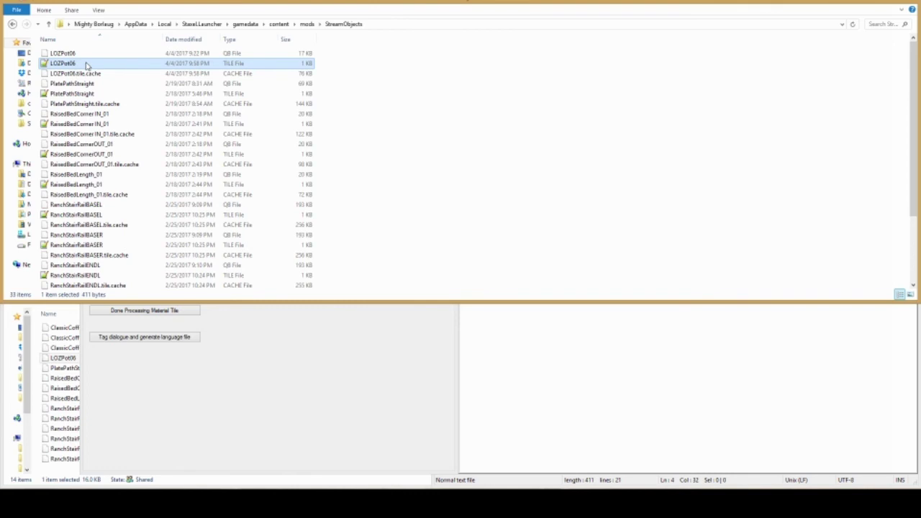
{"action": "left_click", "coordinate": [243, 75]}
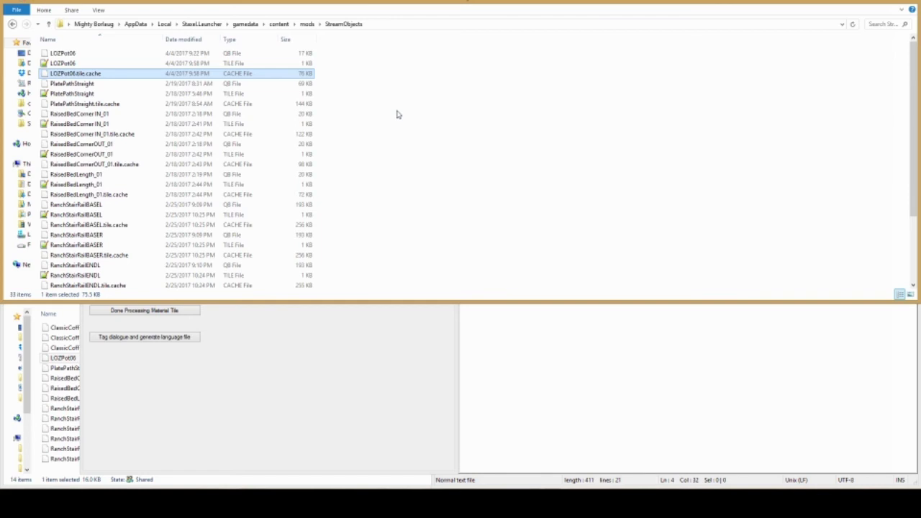
{"action": "left_click", "coordinate": [587, 334]}
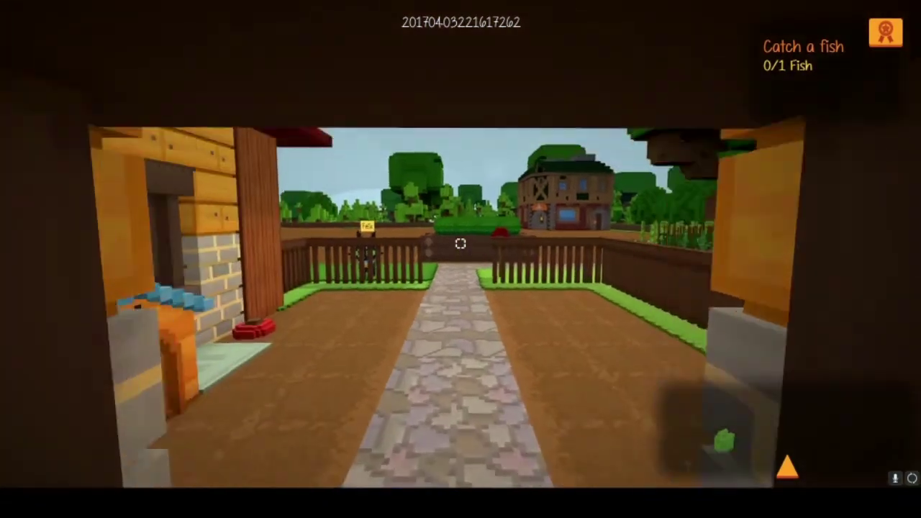
Leave the house along the stone path and examine the log planter and its hedges from several sides.
{"action": "key", "text": "w"}
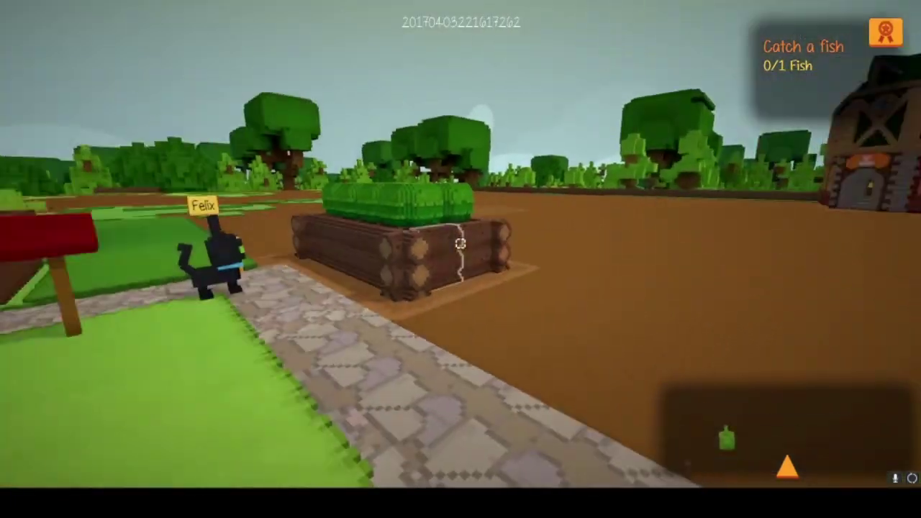
{"action": "key", "text": "w"}
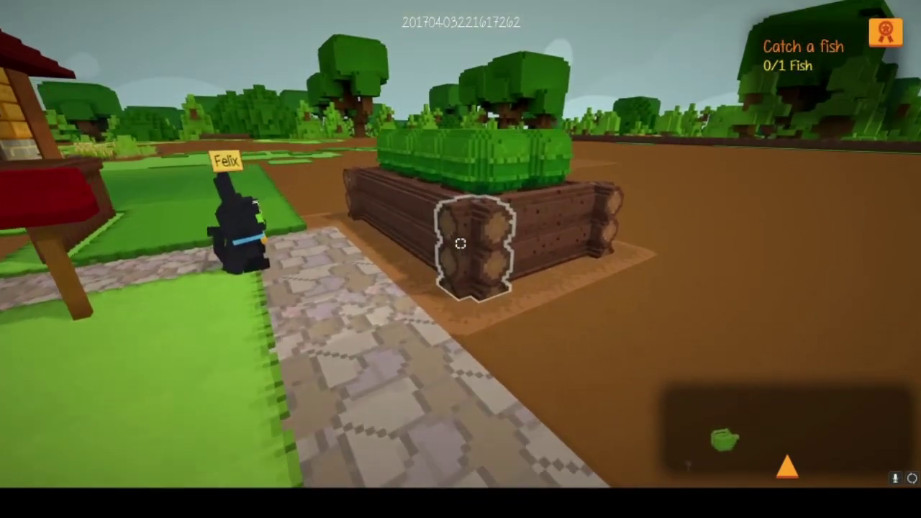
{"action": "key", "text": "w"}
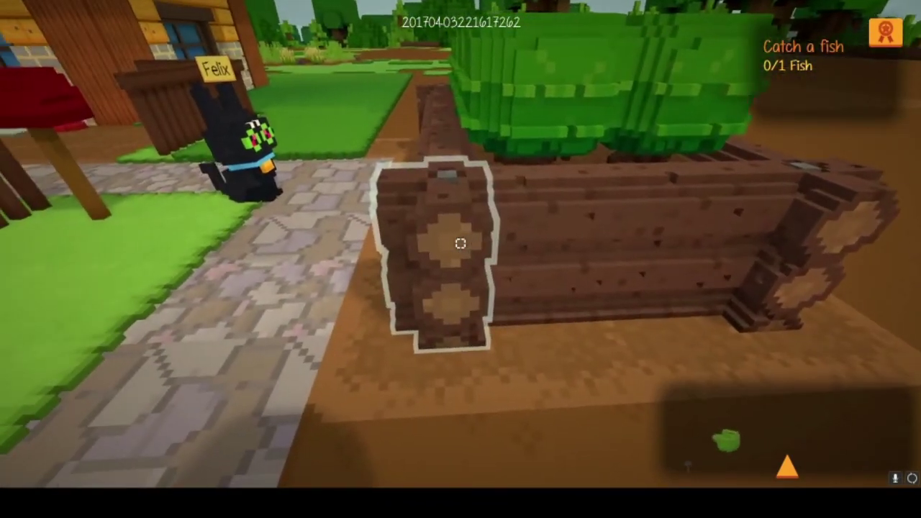
{"action": "key", "text": "d"}
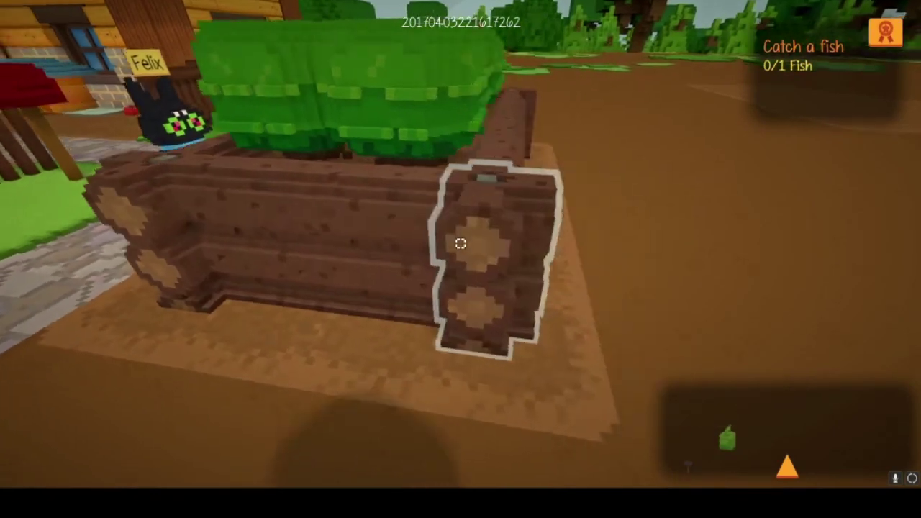
{"action": "key", "text": "d"}
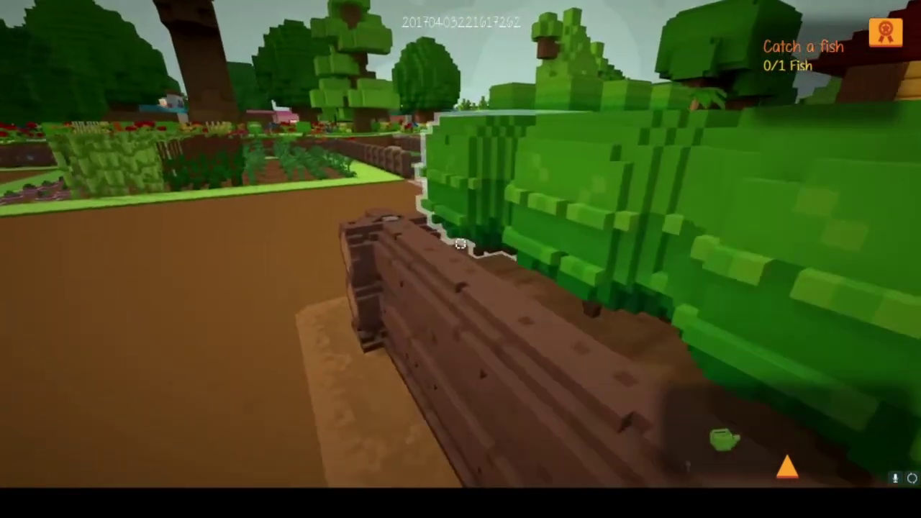
{"action": "key", "text": "a"}
Walk across the dirt field to the dress shop and examine its corner entrance and sign.
{"action": "key", "text": "w"}
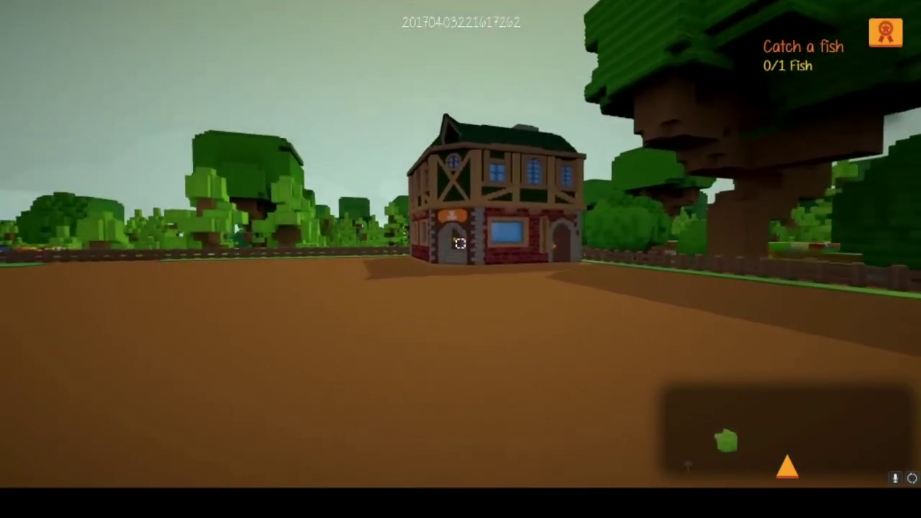
{"action": "key", "text": "w"}
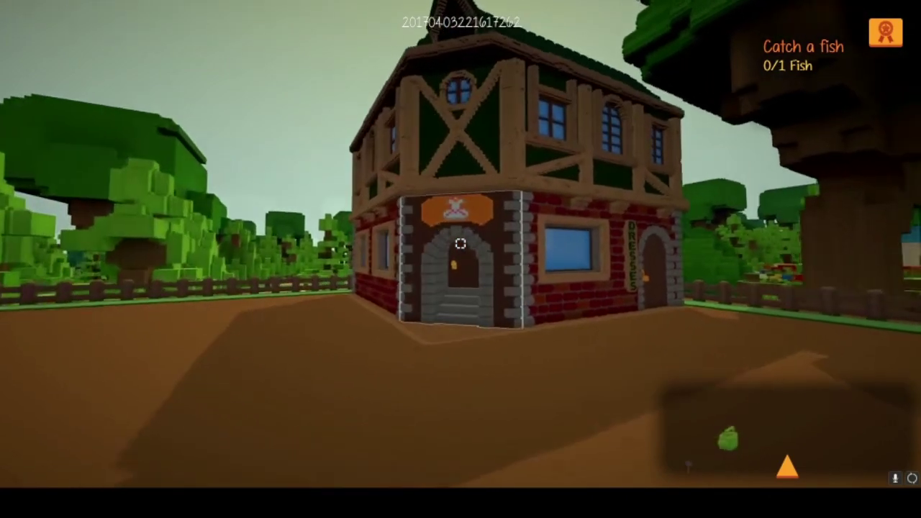
{"action": "key", "text": "w"}
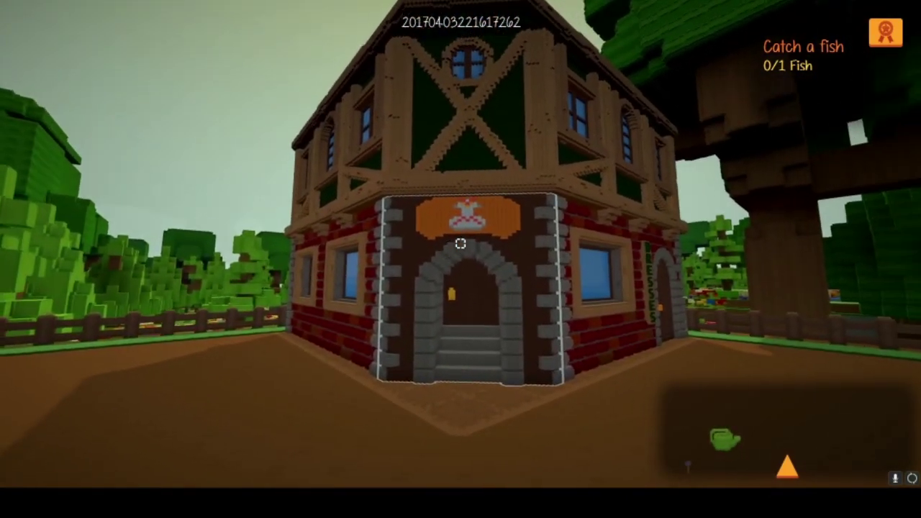
{"action": "key", "text": "w"}
{"action": "key", "text": "s"}
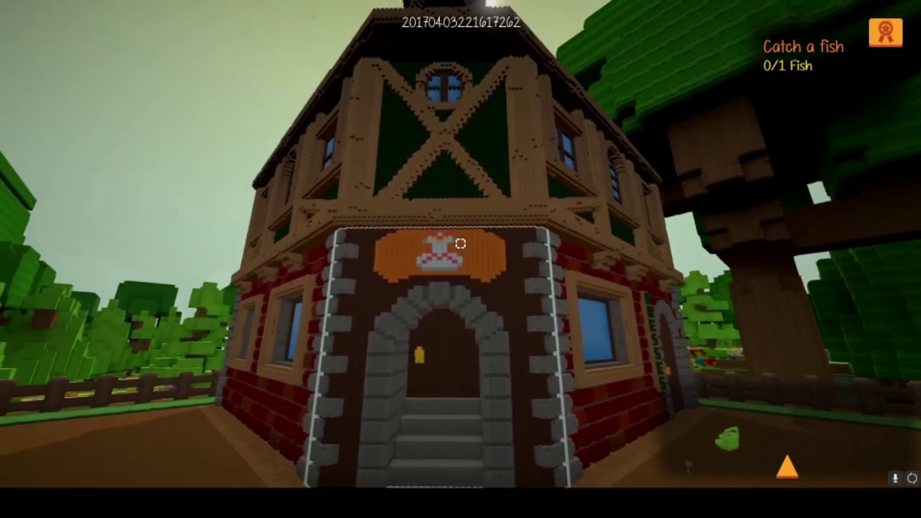
{"action": "key", "text": "s"}
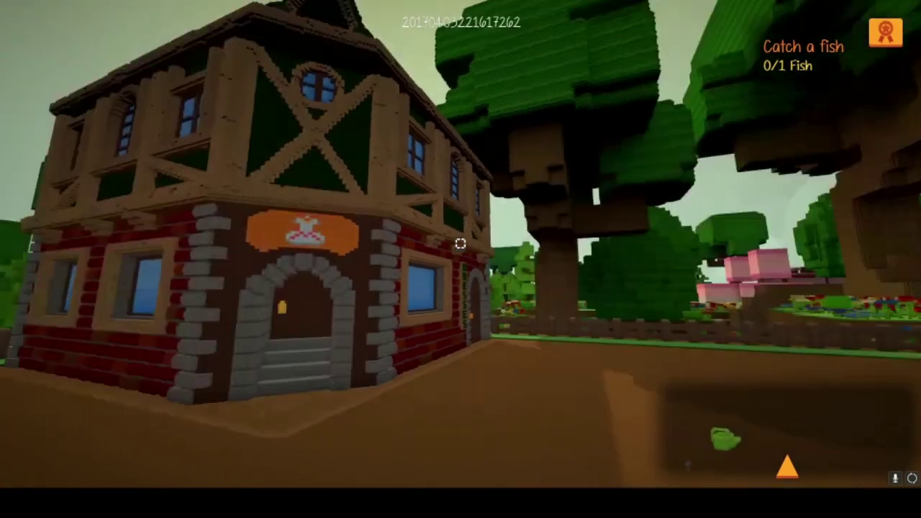
Return past the log planter to the yellow wooden house and go inside.
{"action": "key", "text": "w"}
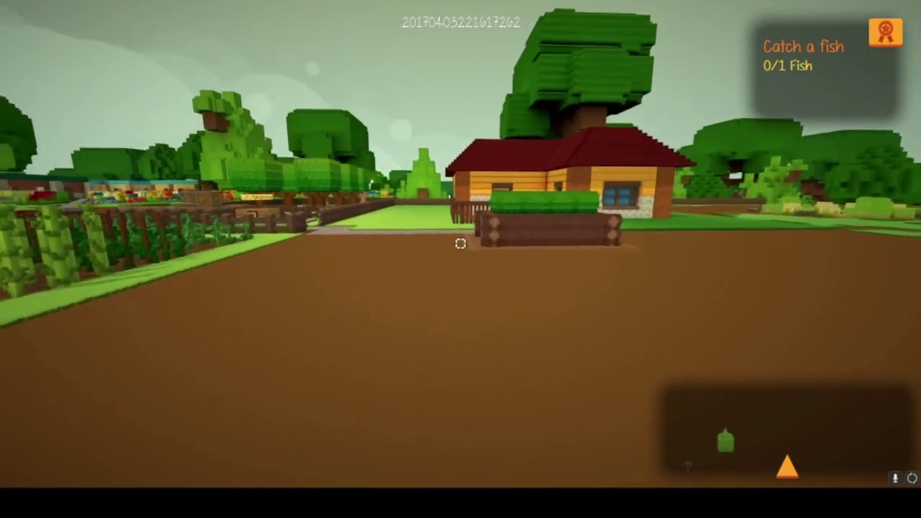
{"action": "key", "text": "w"}
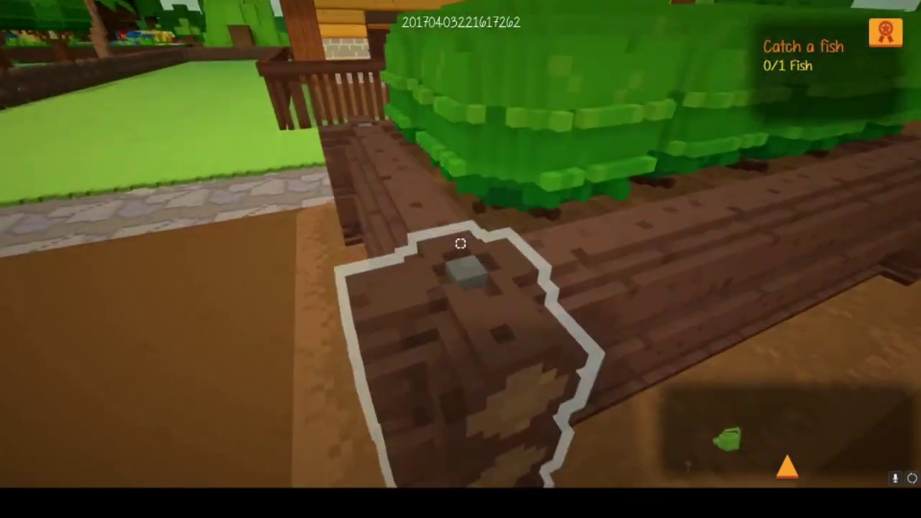
{"action": "key", "text": "s"}
{"action": "key", "text": "w"}
{"action": "key", "text": "w"}
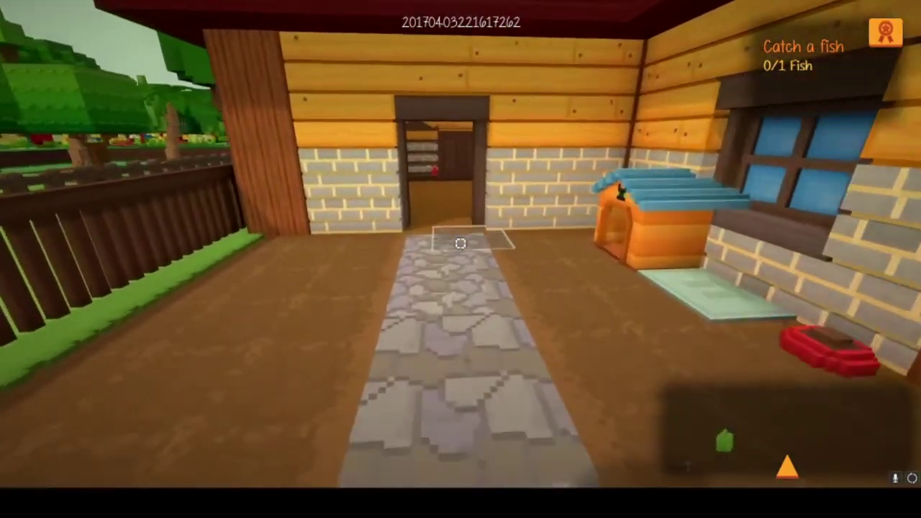
{"action": "key", "text": "w"}
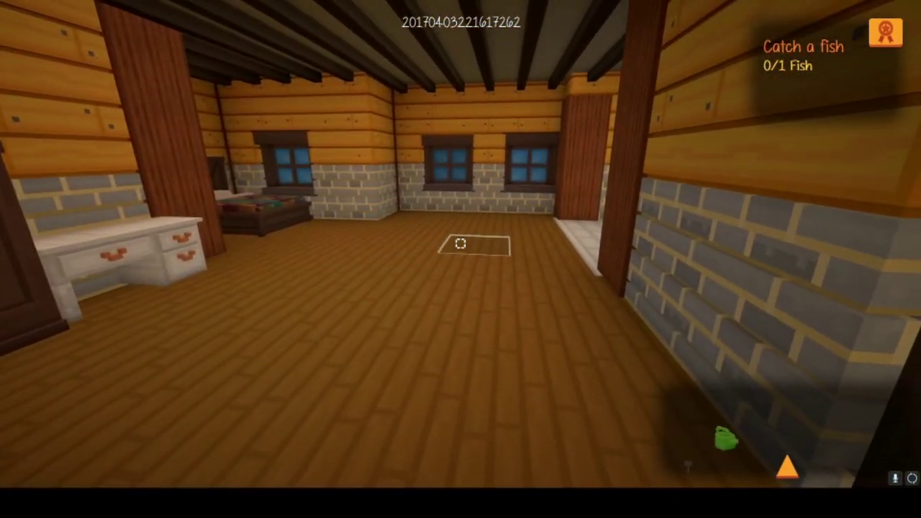
Enable creative mode on the server with the chat command /creativemode.
{"action": "key", "text": "slash"}
{"action": "type", "text": "creativemode"}
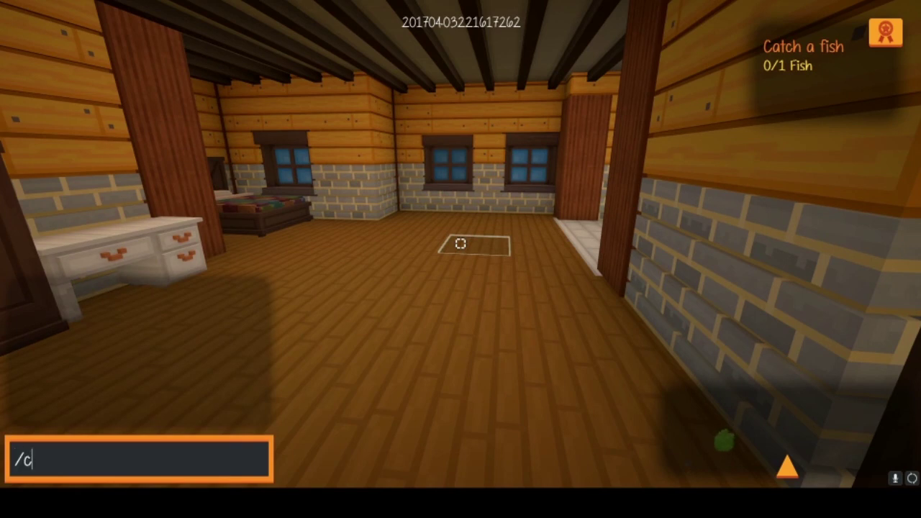
{"action": "key", "text": "Return"}
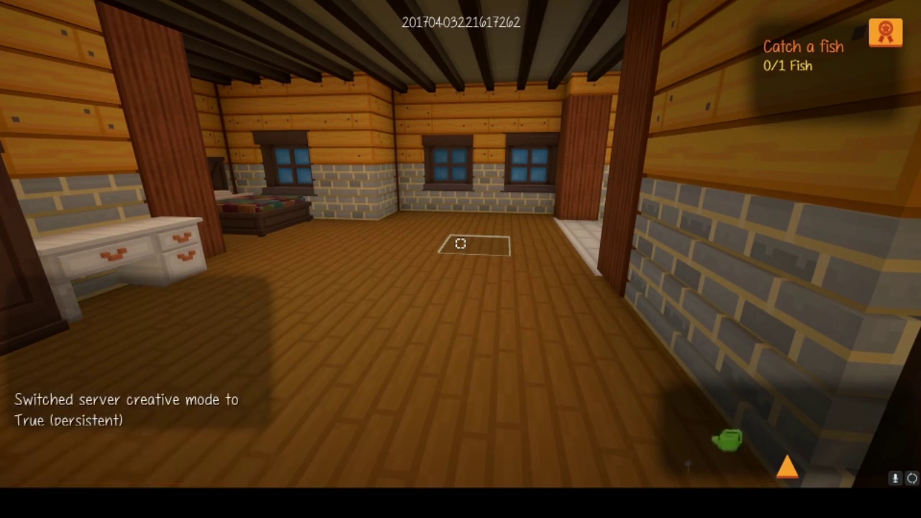
Find LOZPot06 in the creative inventory by searching for "pot" and put it in the hotbar.
{"action": "key", "text": "e"}
{"action": "left_click", "coordinate": [156, 195]}
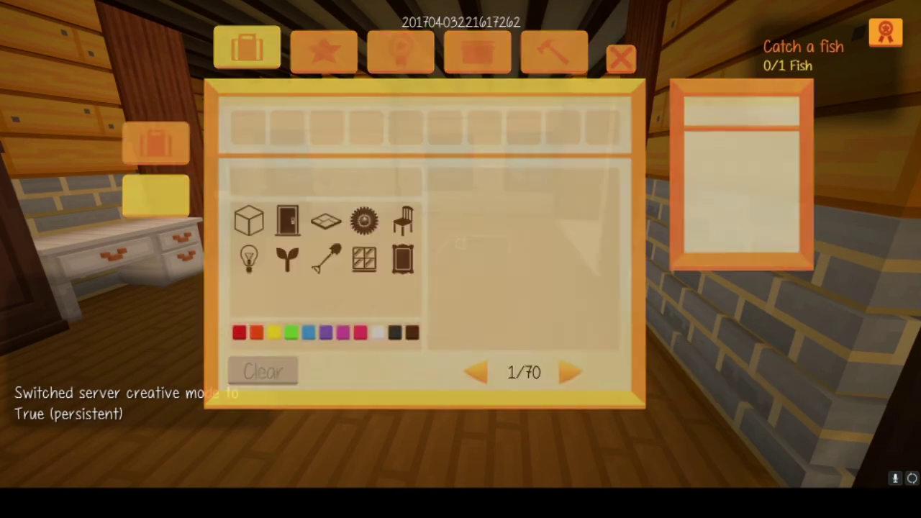
{"action": "type", "text": "pot"}
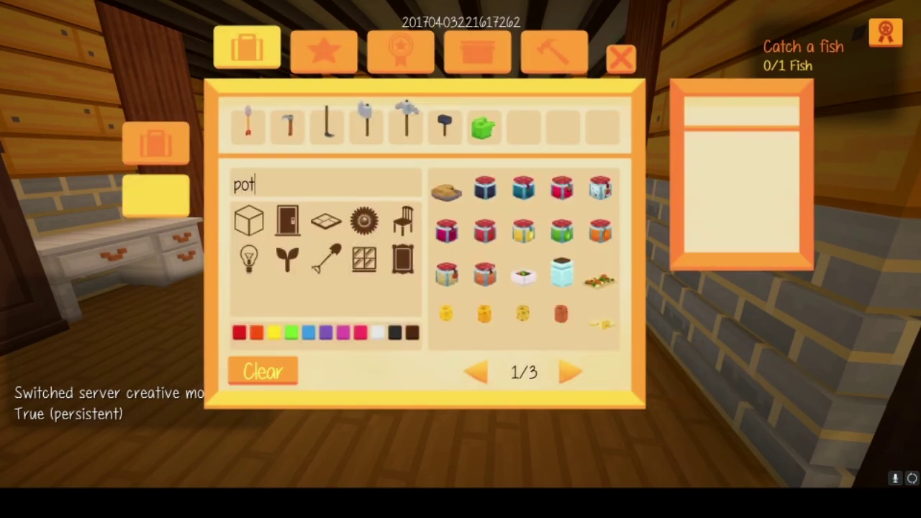
{"action": "left_click", "coordinate": [570, 372]}
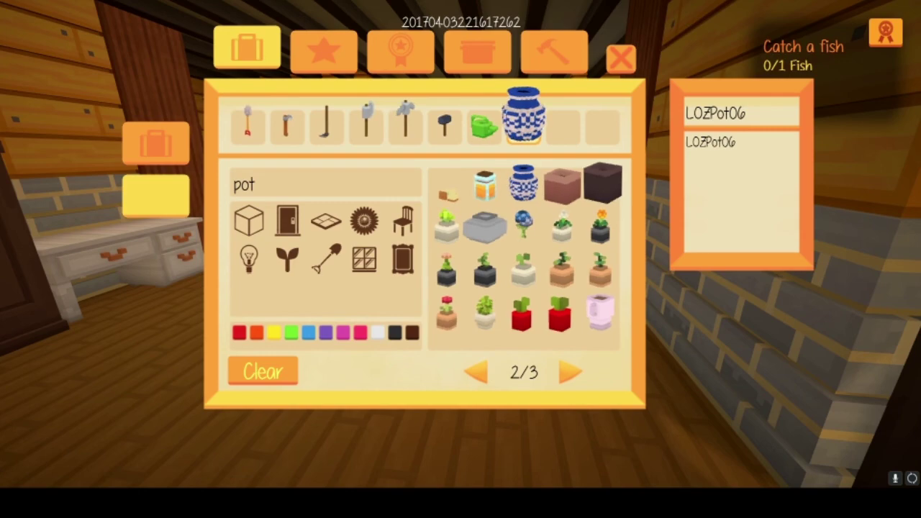
{"action": "key", "text": "Escape"}
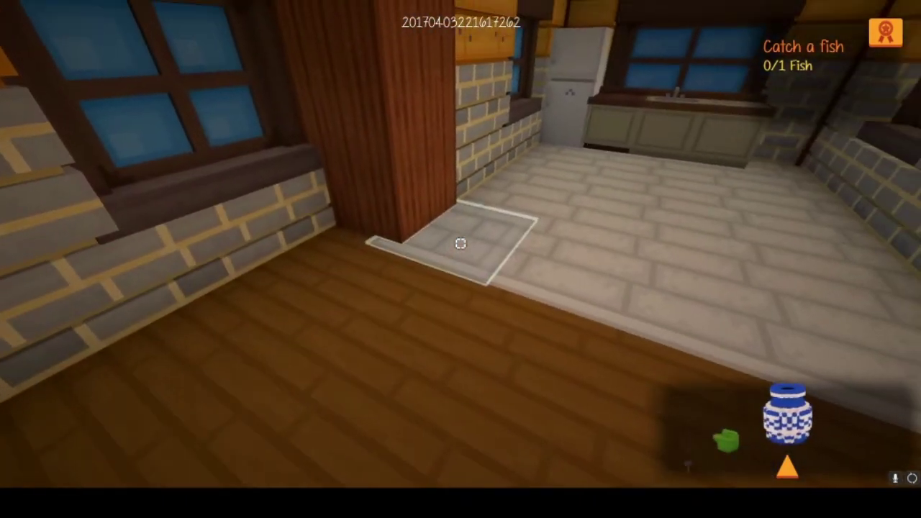
Place the LOZPot06 on the kitchen counter between the fridge and the sink and inspect it up close.
{"action": "left_click", "coordinate": [460, 243]}
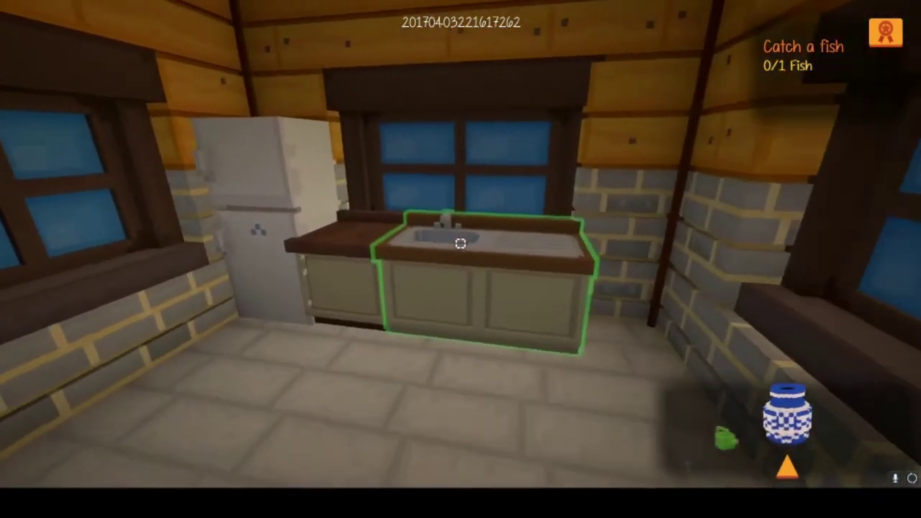
{"action": "key", "text": "w"}
{"action": "key", "text": "s"}
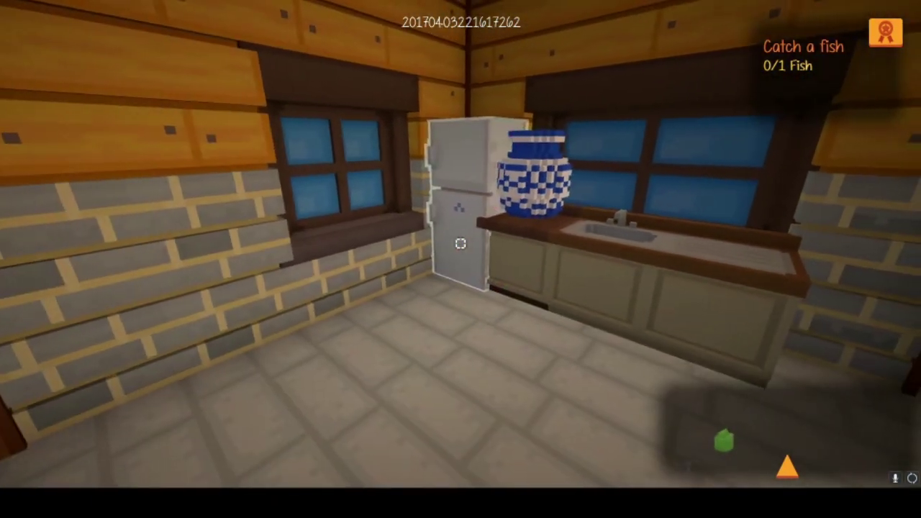
{"action": "key", "text": "w"}
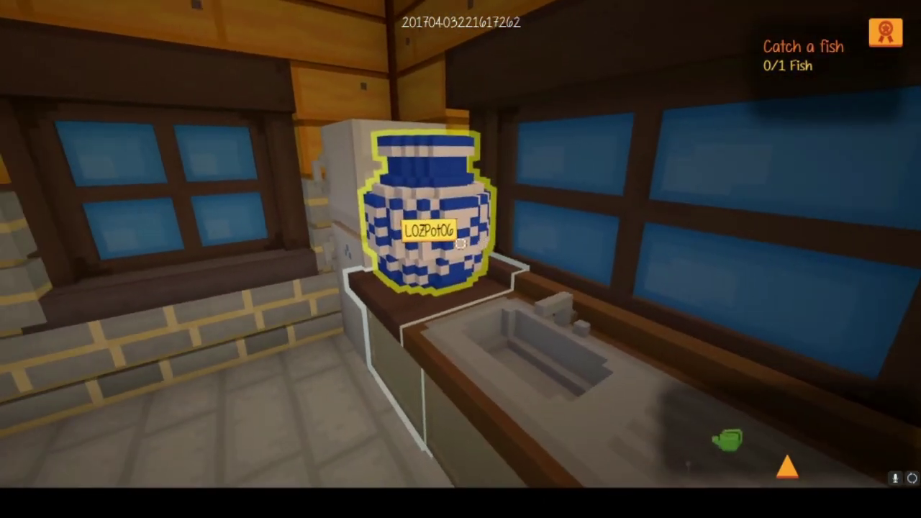
Take more LOZPot06 pots from the creative inventory and place one on the kitchen floor beside the wooden pillar.
{"action": "key", "text": "w"}
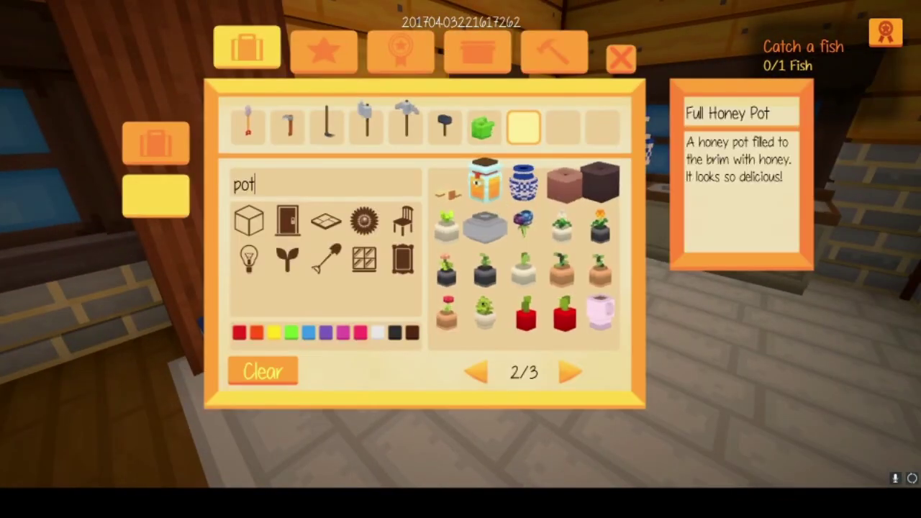
{"action": "key", "text": "Escape"}
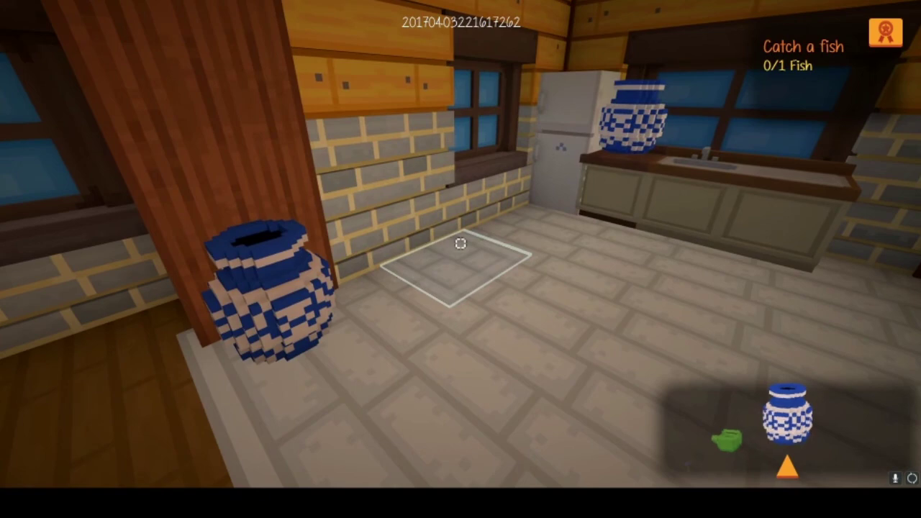
{"action": "key", "text": "s"}
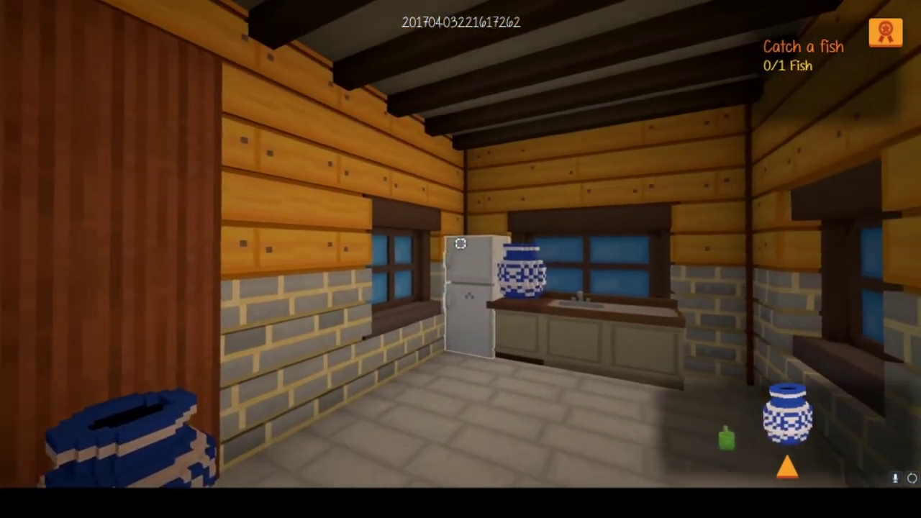
Try to place further LOZPot06 pots beside the one on the counter and near the house's front door.
{"action": "key", "text": "w"}
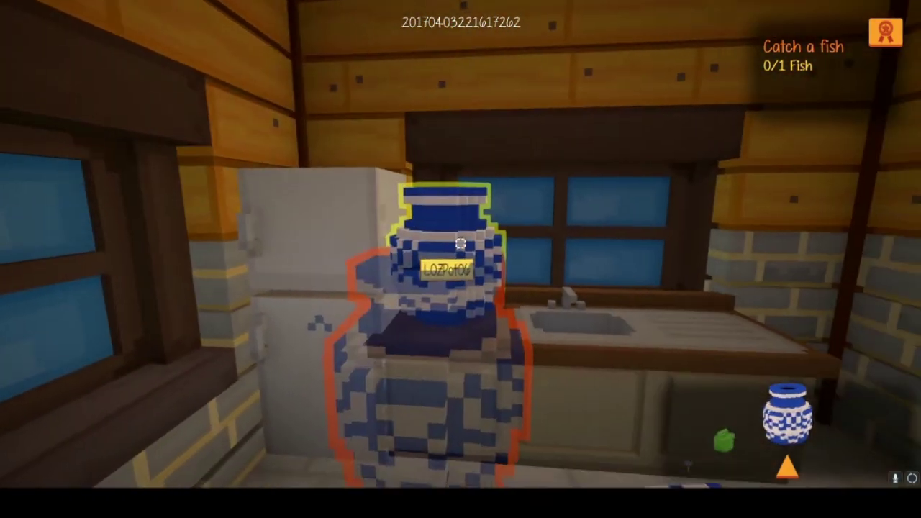
{"action": "left_click", "coordinate": [460, 244]}
{"action": "key", "text": "s"}
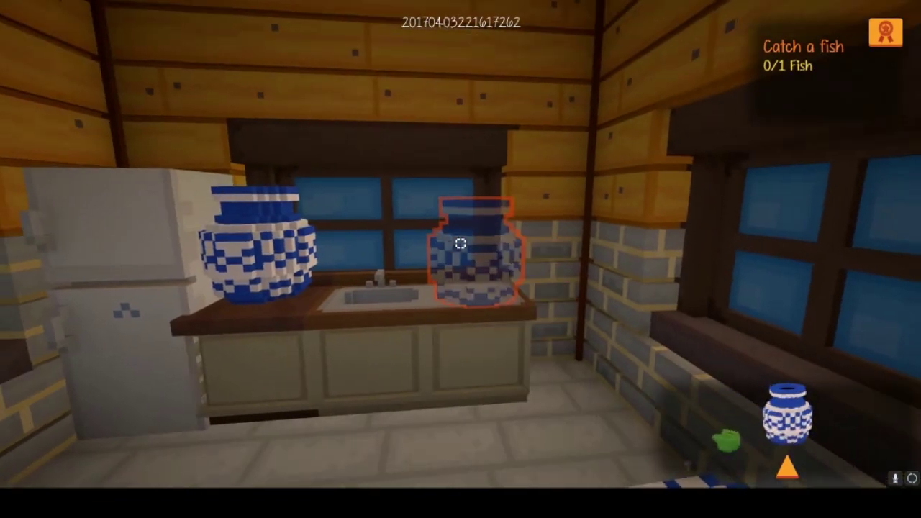
{"action": "key", "text": "w"}
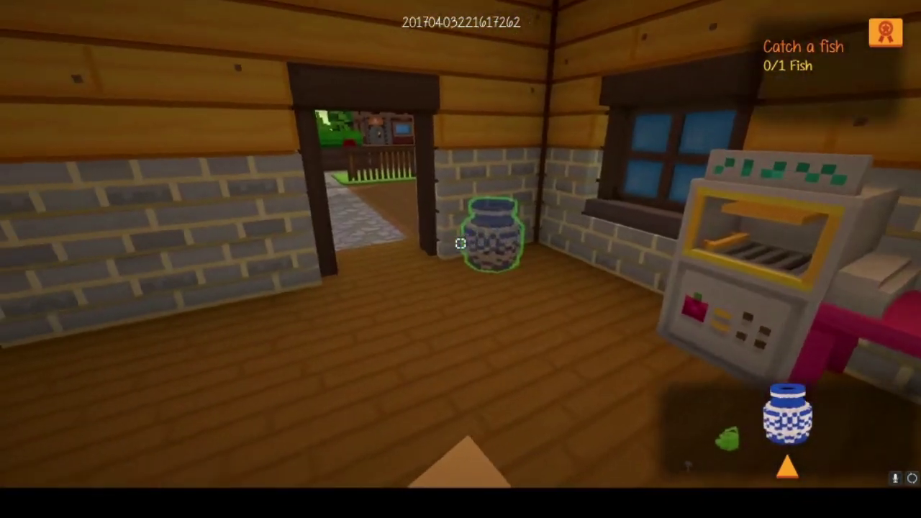
{"action": "left_click", "coordinate": [461, 243]}
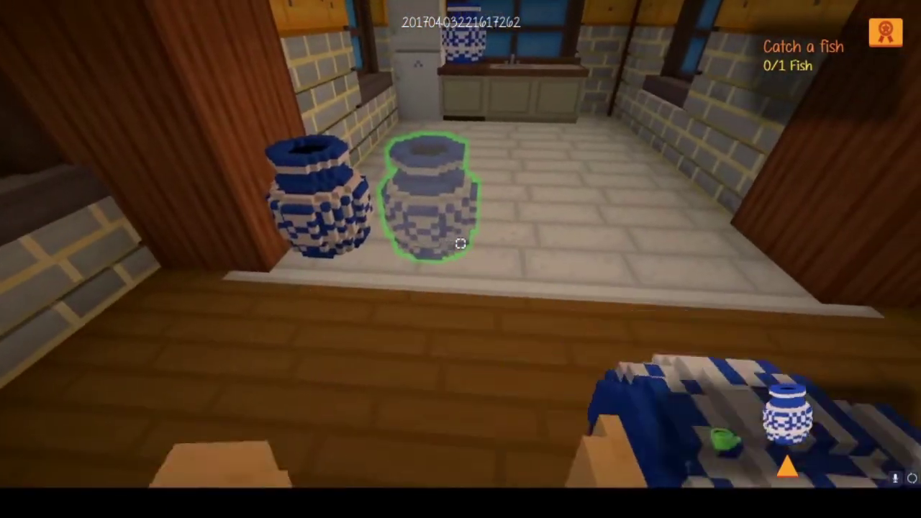
Carry the LOZPot06 outside and place it on the grass beside the front fence and stone path.
{"action": "key", "text": "w"}
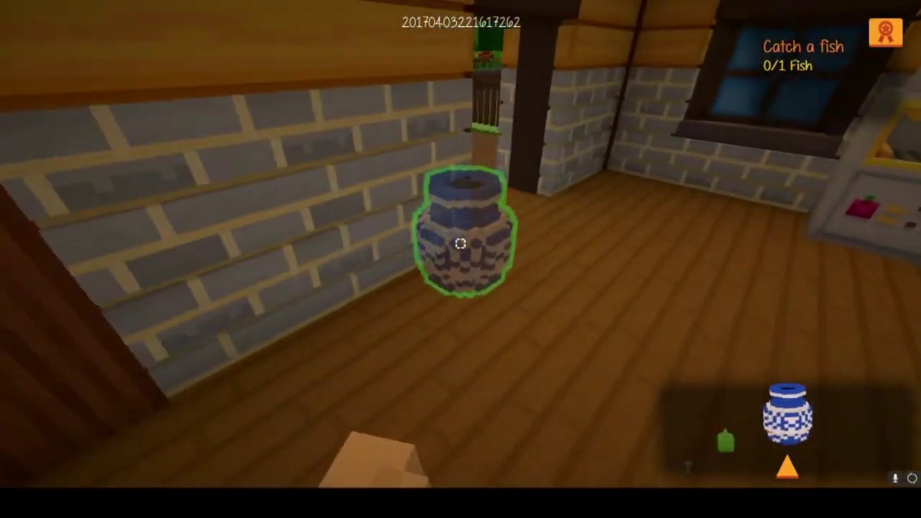
{"action": "key", "text": "w"}
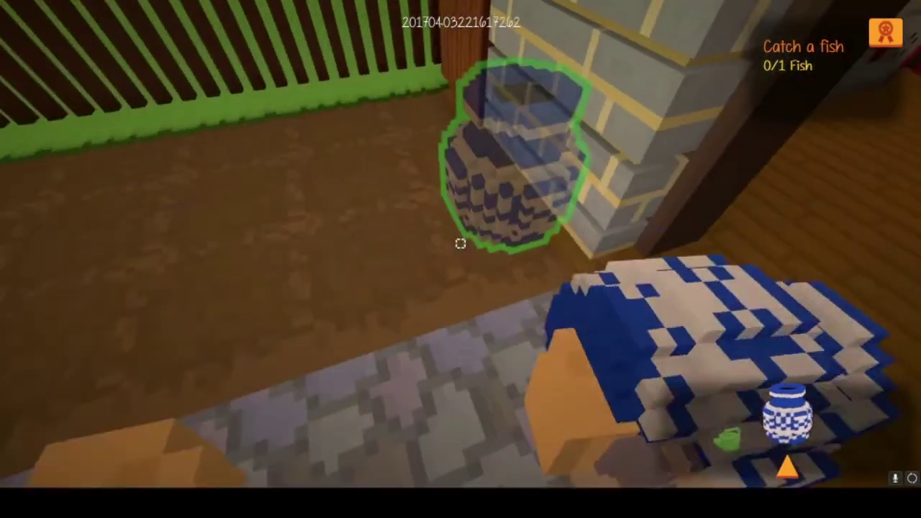
{"action": "key", "text": "w"}
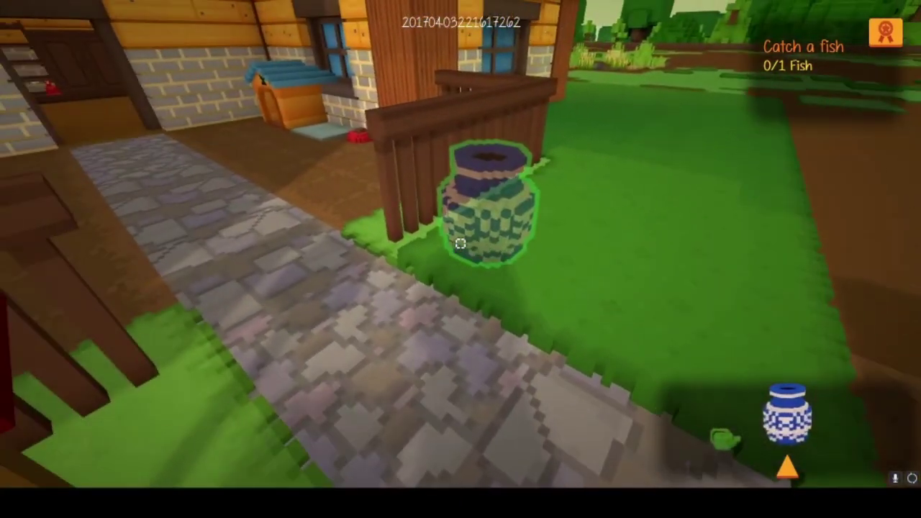
{"action": "left_click", "coordinate": [461, 244]}
{"action": "key", "text": "s"}
{"action": "key", "text": "s"}
{"action": "key", "text": "w"}
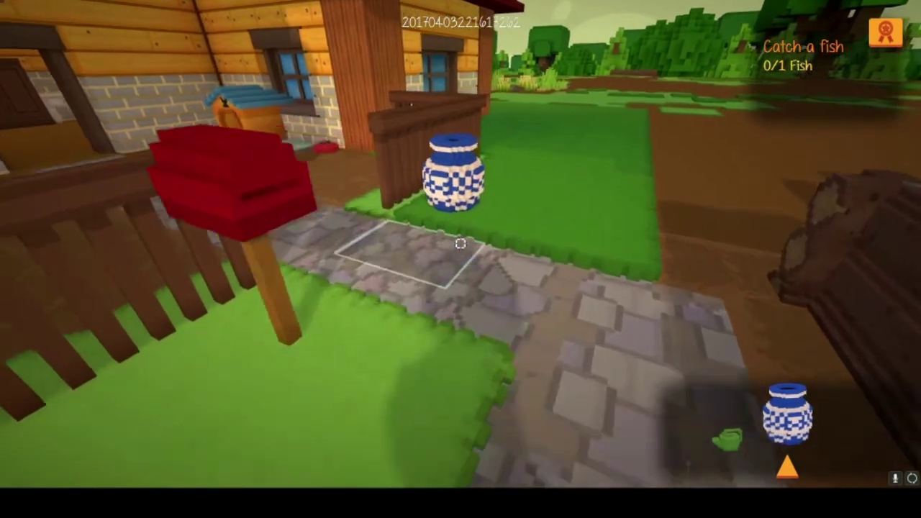
{"action": "key", "text": "w"}
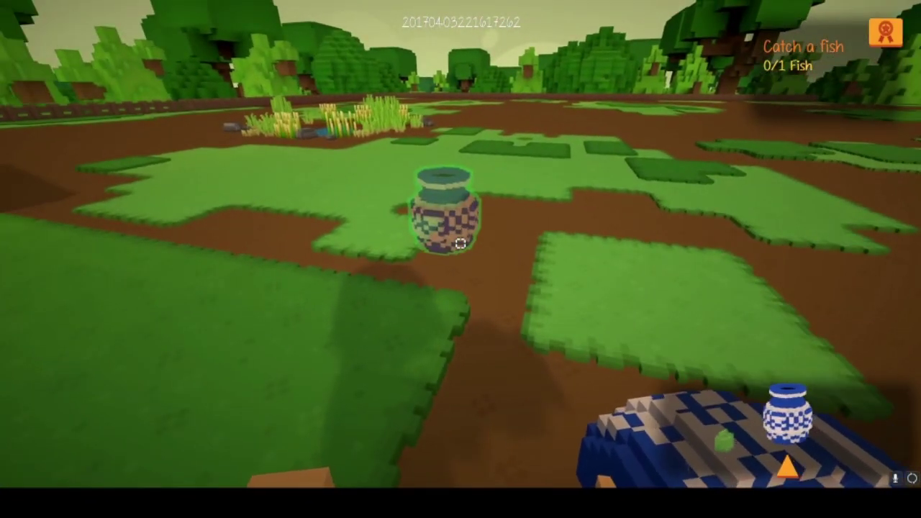
Place three LOZPot06 pots in a cluster on the dirt and grass patches off the lawn's corner beside the house.
{"action": "left_click", "coordinate": [460, 243]}
{"action": "key", "text": "w"}
{"action": "left_click", "coordinate": [461, 243]}
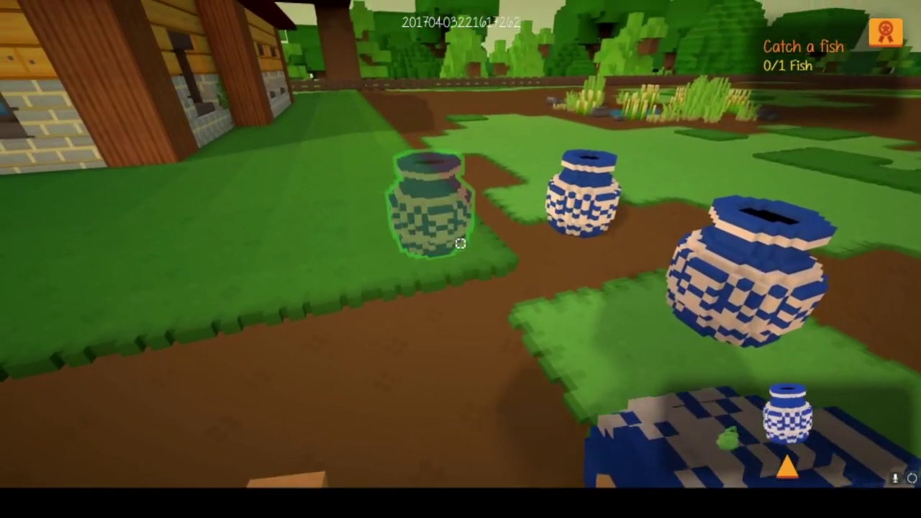
{"action": "left_click", "coordinate": [461, 243]}
{"action": "key", "text": "s"}
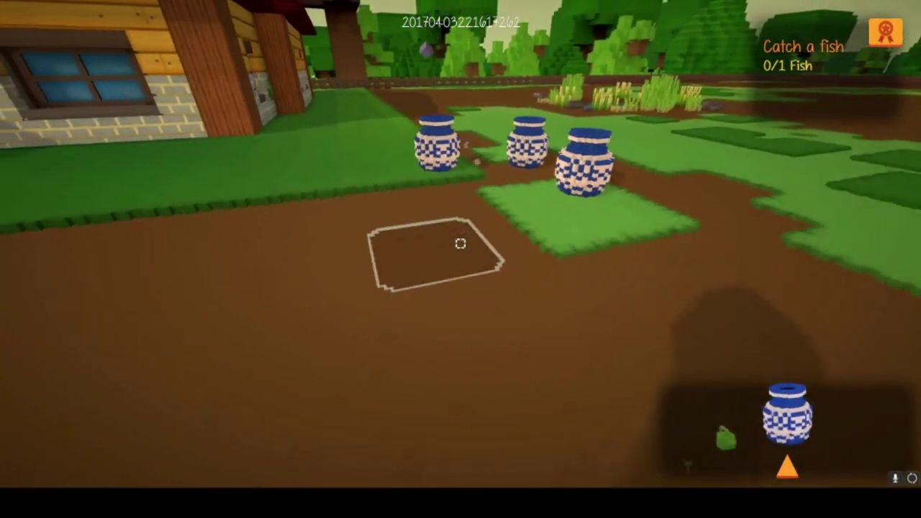
Walk around the three outdoor LOZPot06 pots and inspect their pattern, openings and placement from several sides.
{"action": "key", "text": "w"}
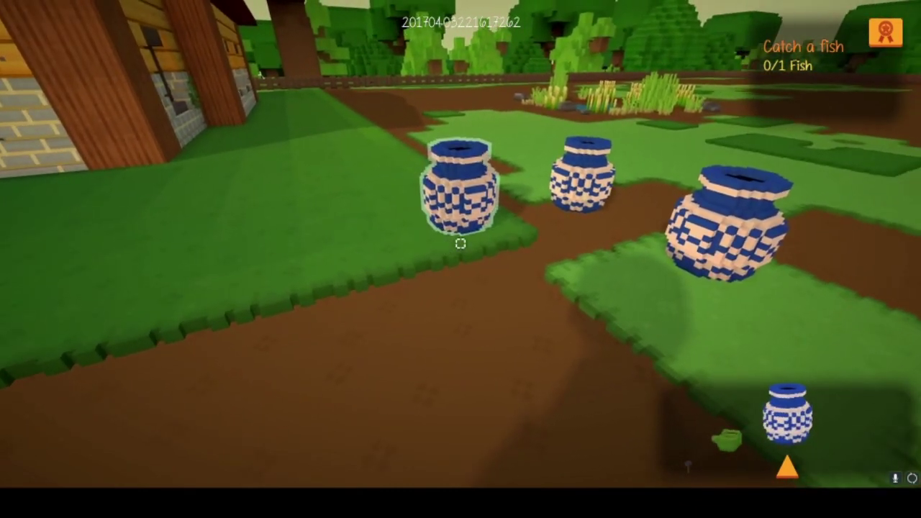
{"action": "key", "text": "d"}
{"action": "key", "text": "w"}
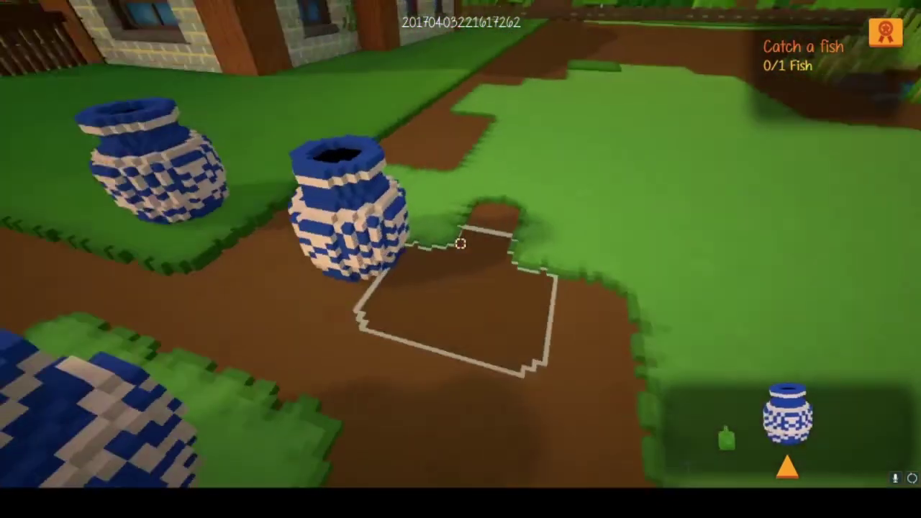
{"action": "key", "text": "d"}
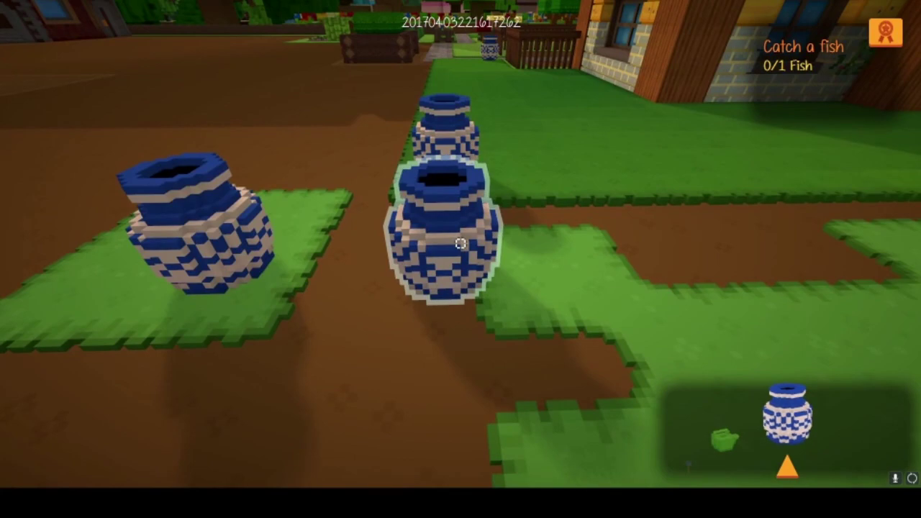
{"action": "key", "text": "a"}
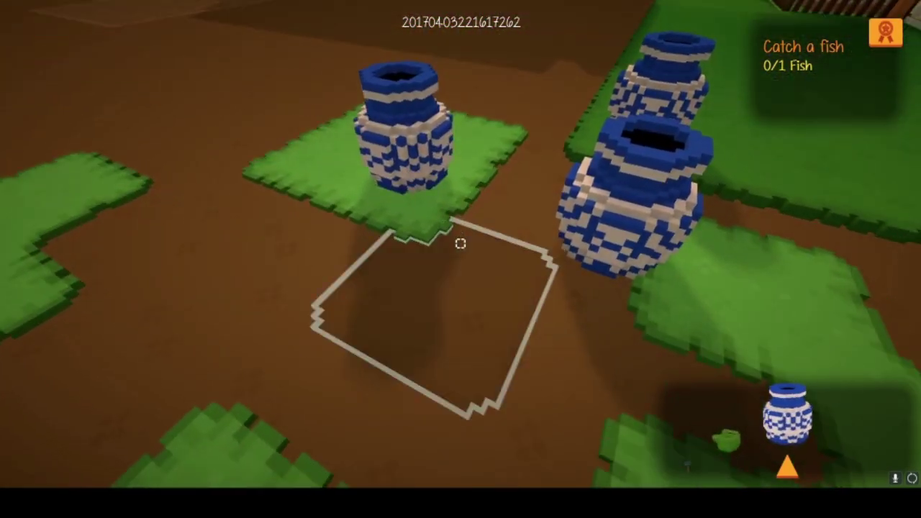
{"action": "key", "text": "d"}
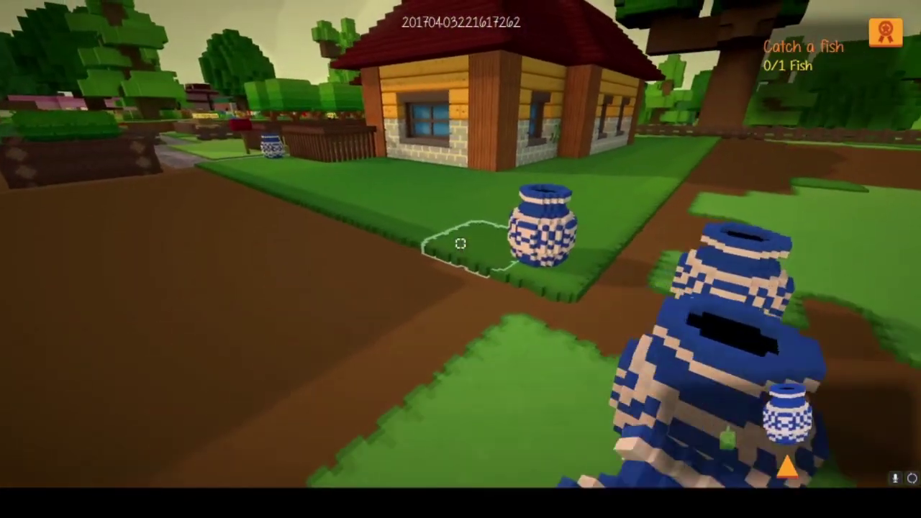
{"action": "key", "text": "a"}
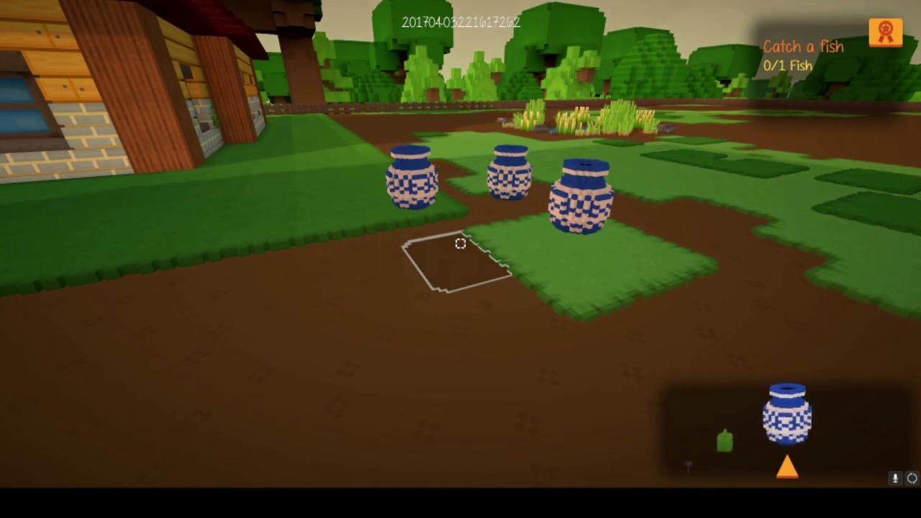
{"action": "mouse_move", "coordinate": [461, 243]}
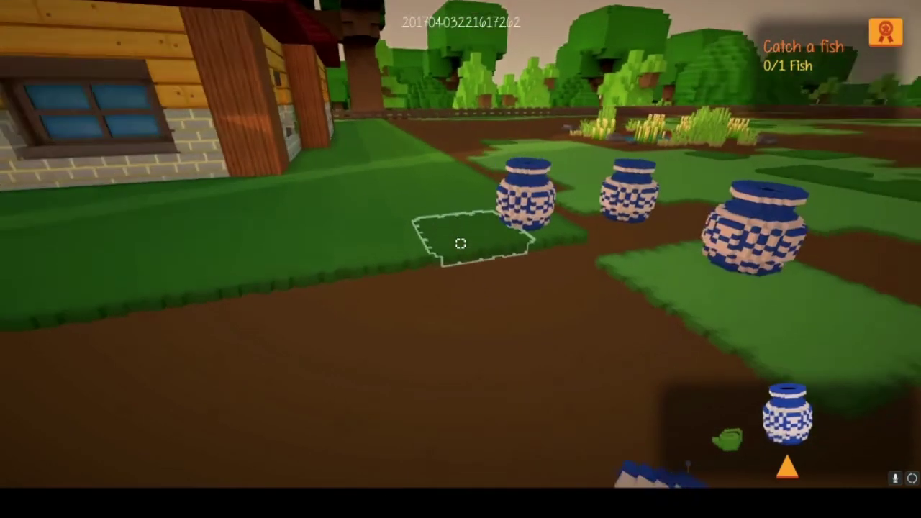
{"action": "left_click", "coordinate": [460, 243]}
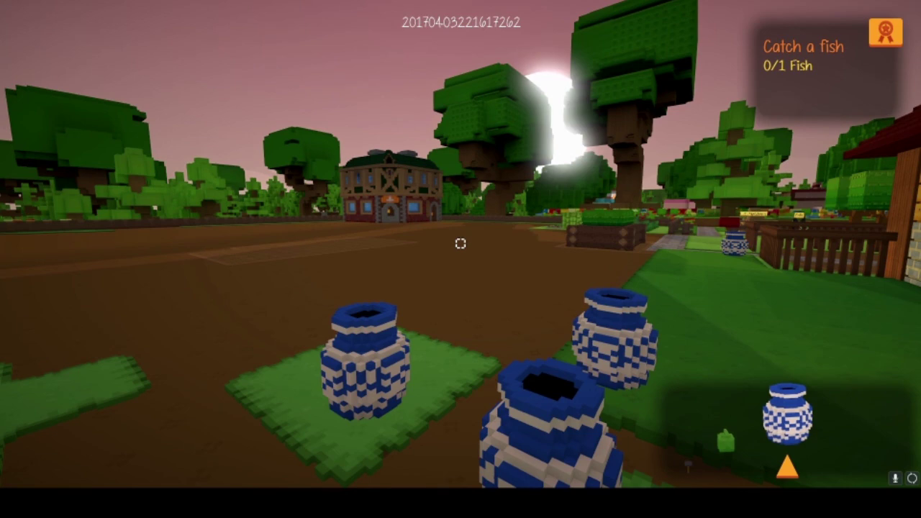
{"action": "key", "text": "w"}
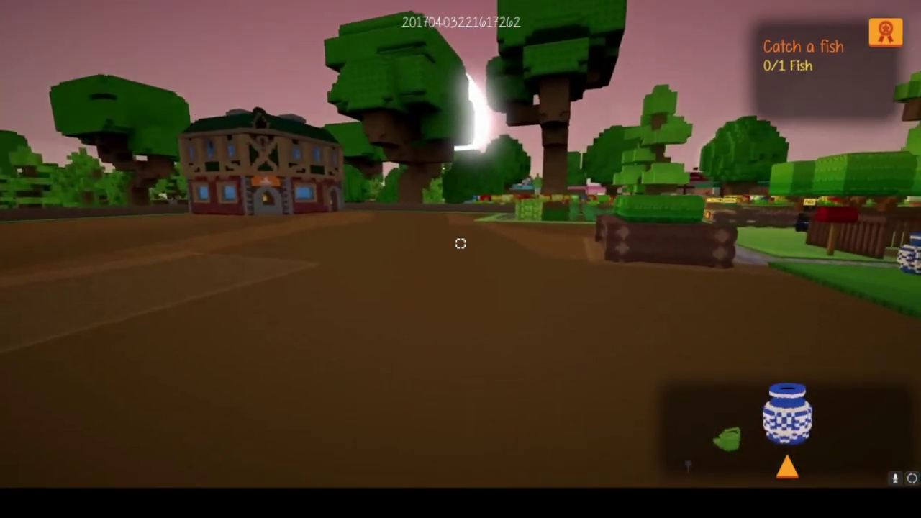
{"action": "key", "text": "w"}
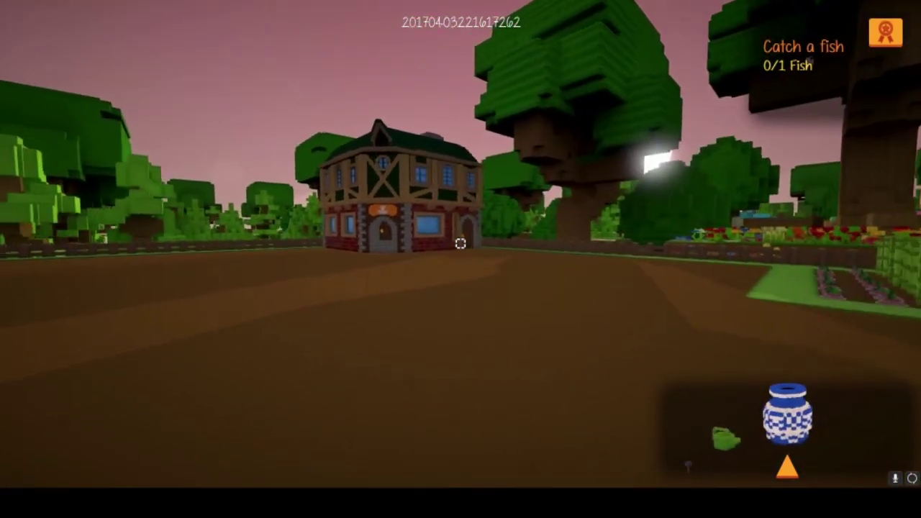
{"action": "key", "text": "w"}
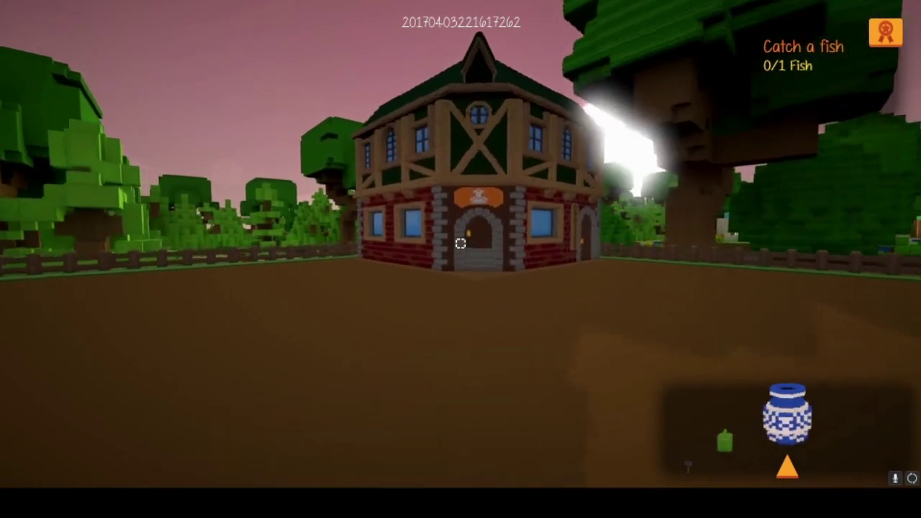
{"action": "key", "text": "w"}
{"action": "key", "text": "s"}
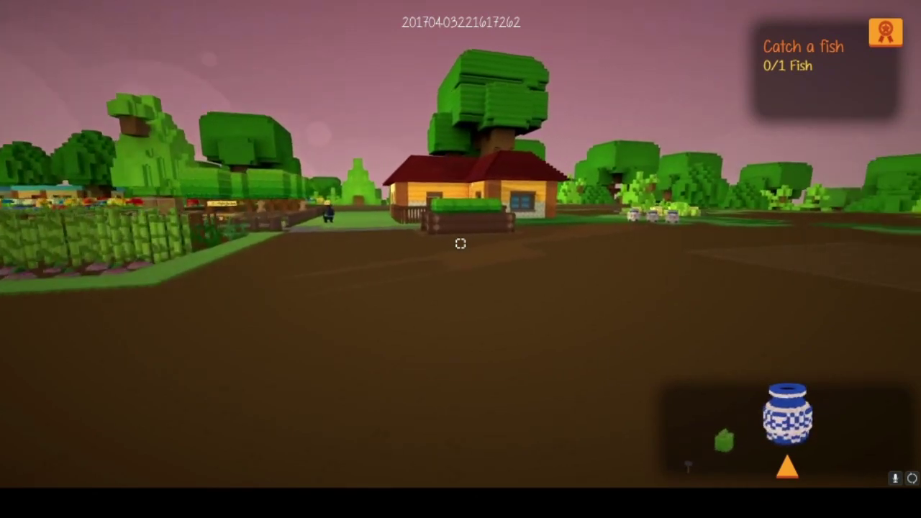
{"action": "key", "text": "w"}
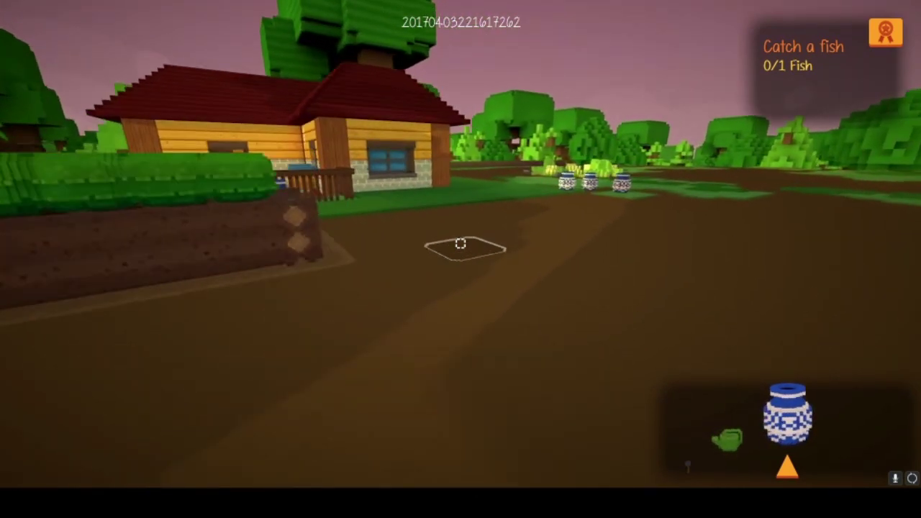
{"action": "key", "text": "w"}
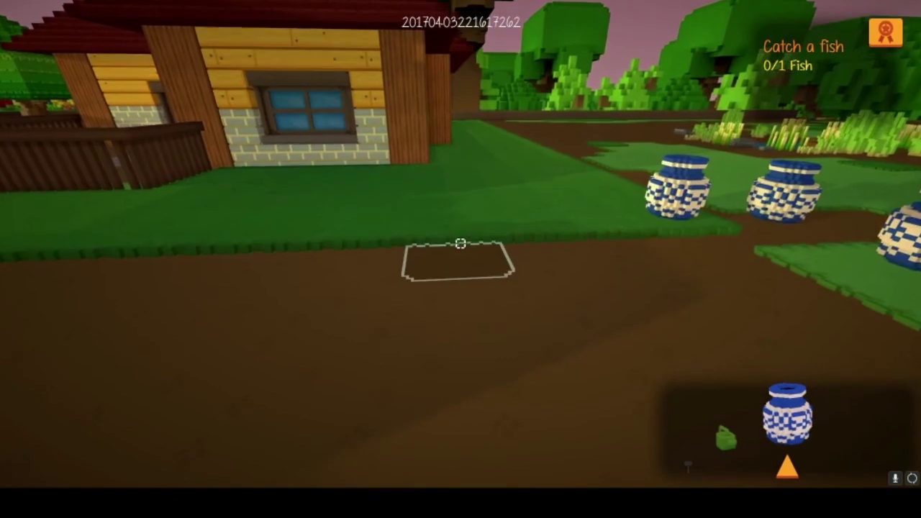
{"action": "key", "text": "w"}
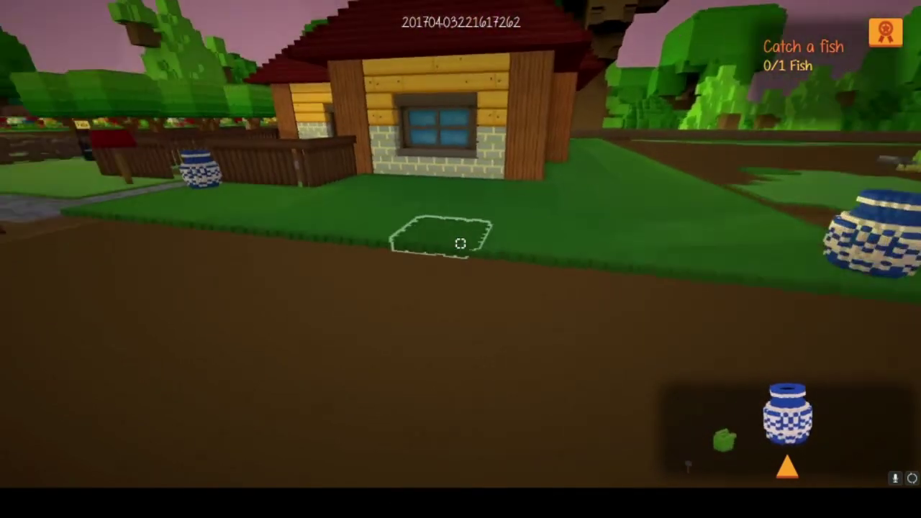
{"action": "key", "text": "w"}
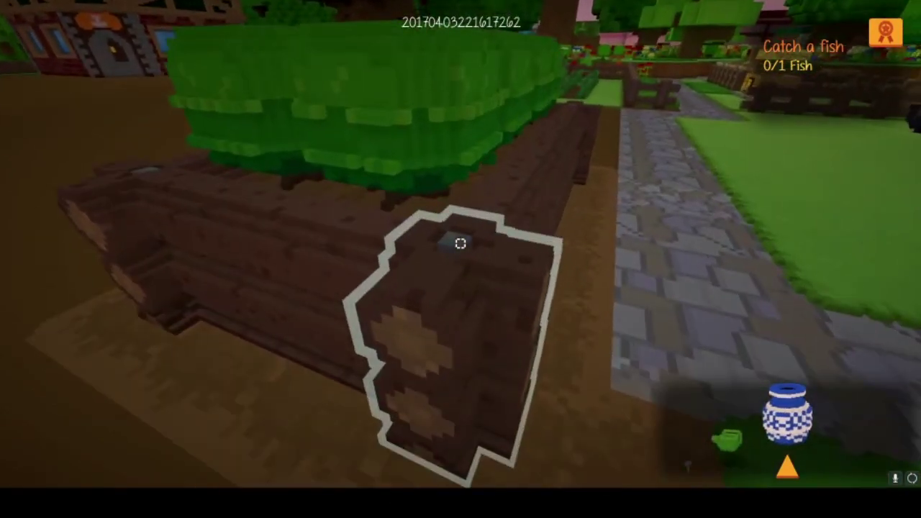
{"action": "key", "text": "w"}
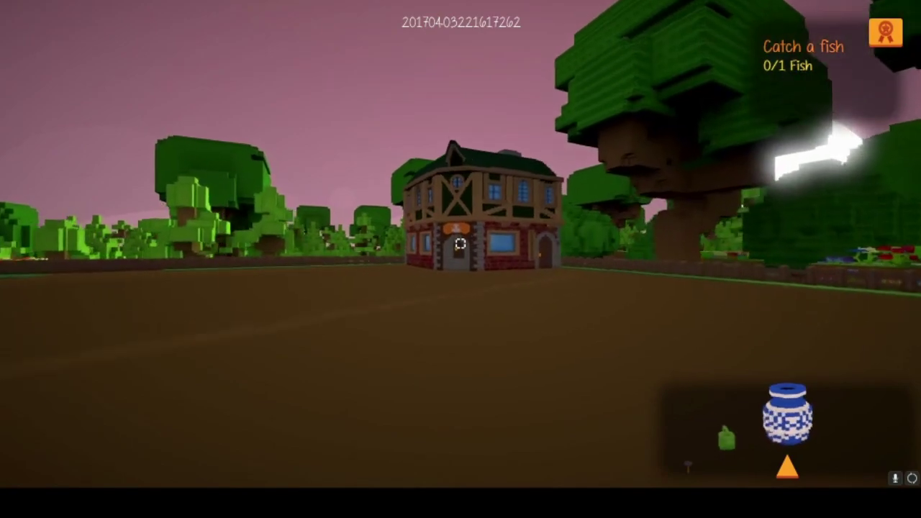
{"action": "key", "text": "w"}
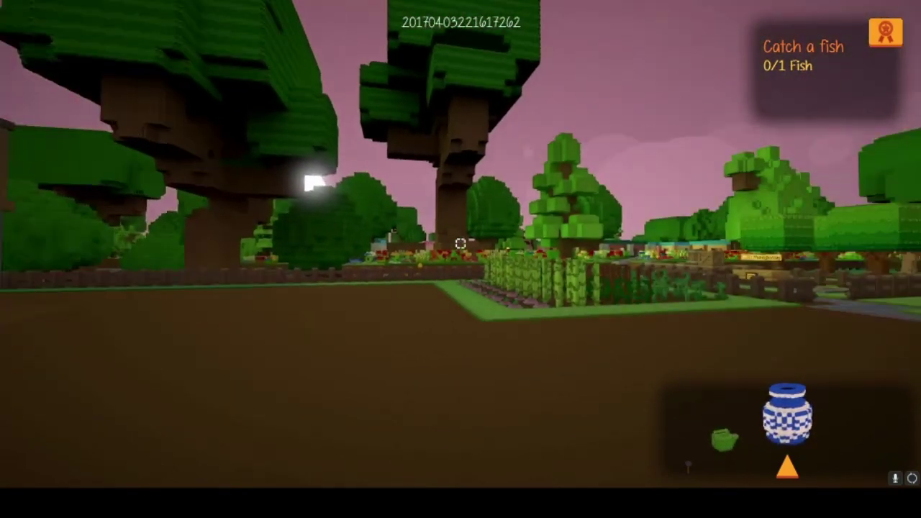
{"action": "key", "text": "w"}
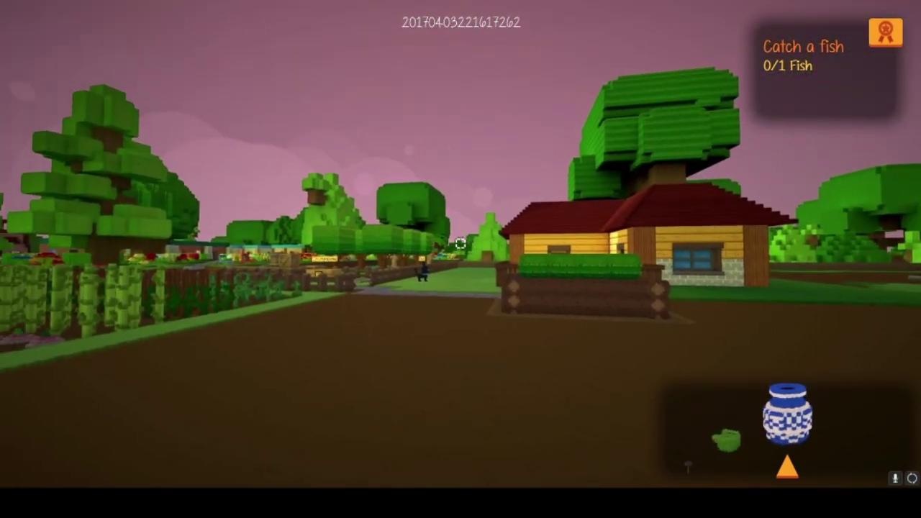